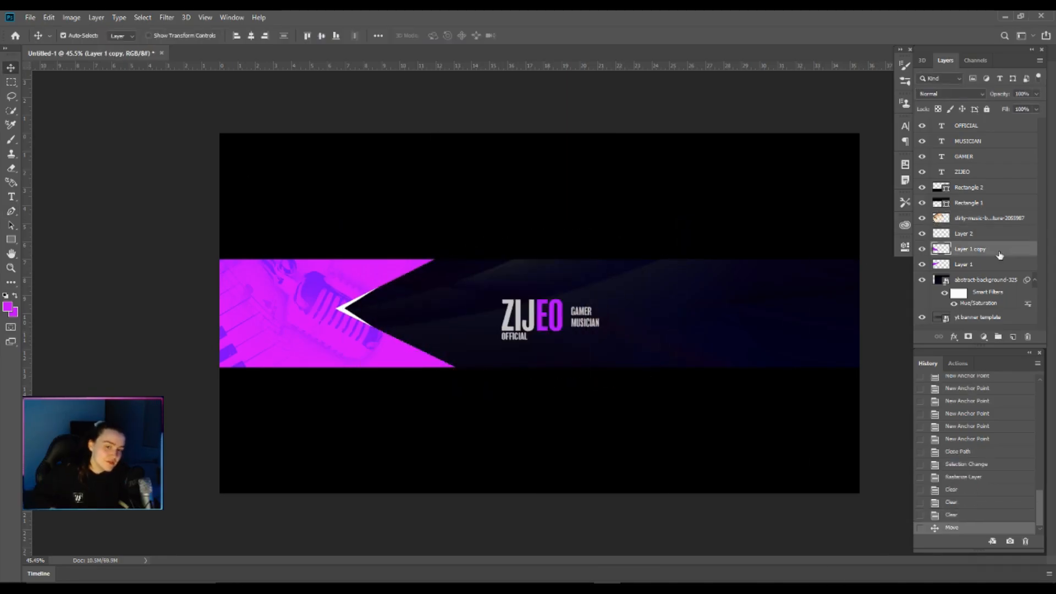
key(Return)
double_click(990, 218)
click(56, 185)
click(239, 87)
click(623, 120)
click(408, 42)
click(951, 94)
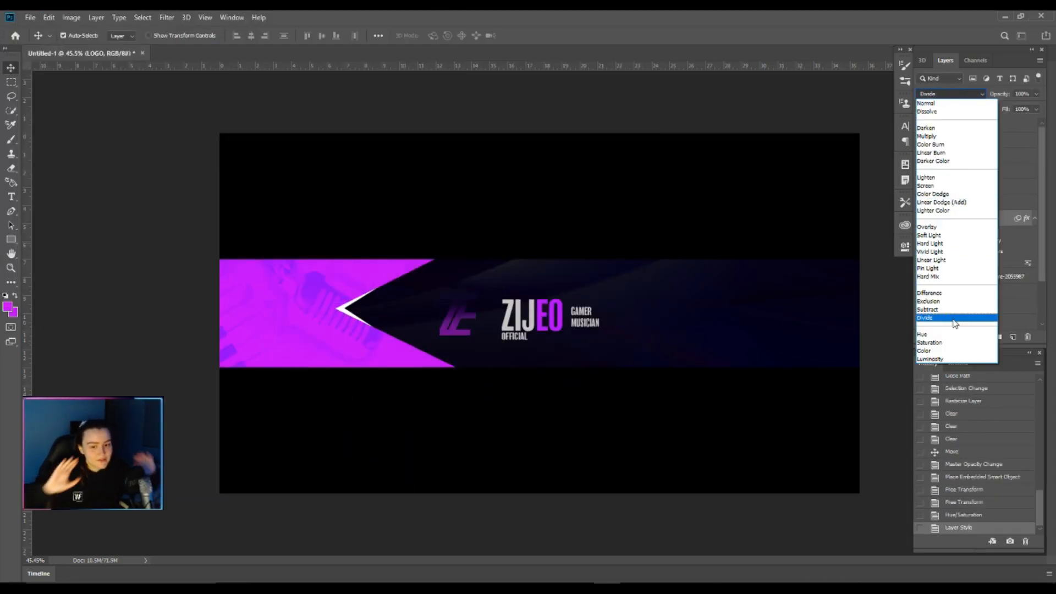
click(954, 210)
click(966, 126)
key(ctrl+t)
click(985, 285)
click(1036, 94)
double_click(977, 308)
double_click(980, 187)
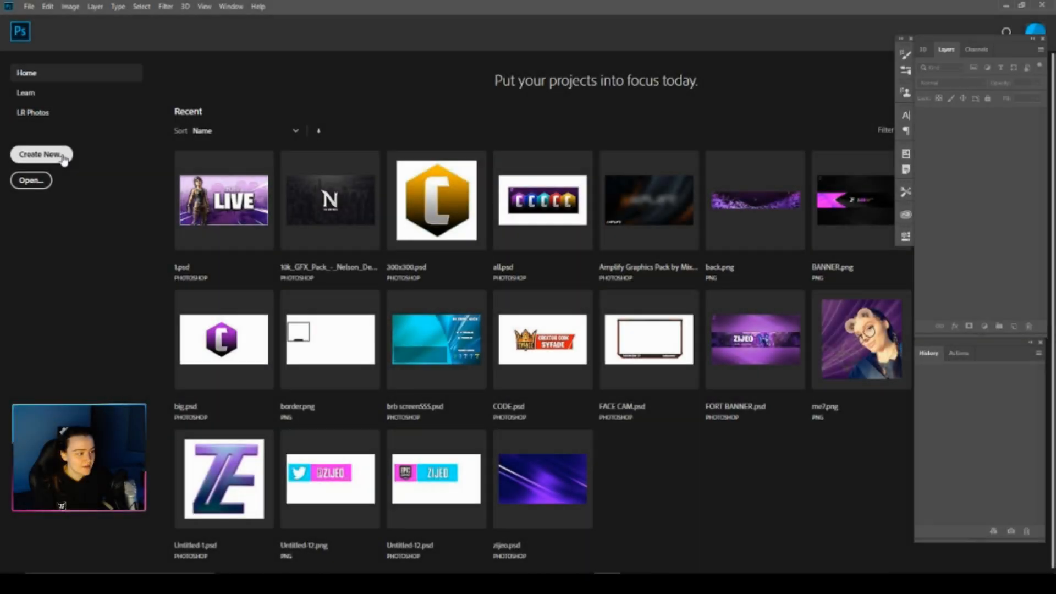
Create a new 2560 x 1440 px document at 72 pixels/inch in RGB Color with a transparent background.
click(64, 159)
click(294, 337)
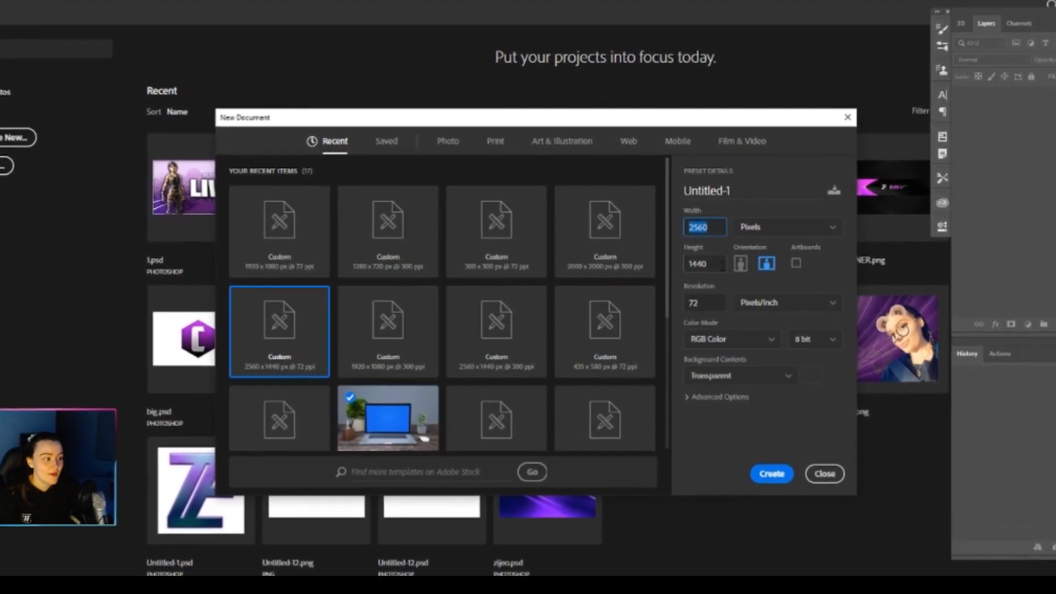
key(Tab)
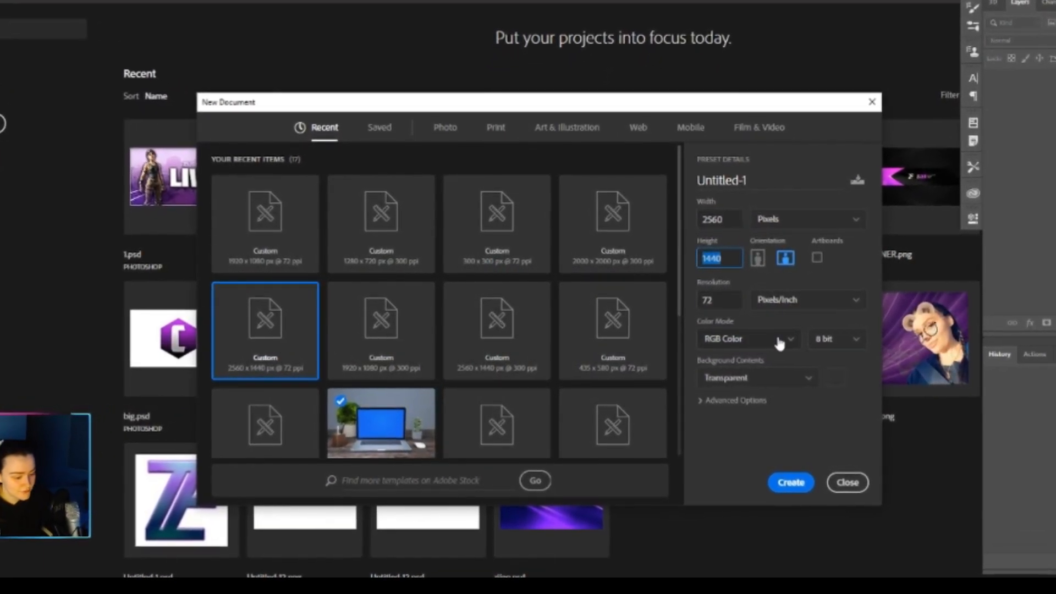
click(804, 380)
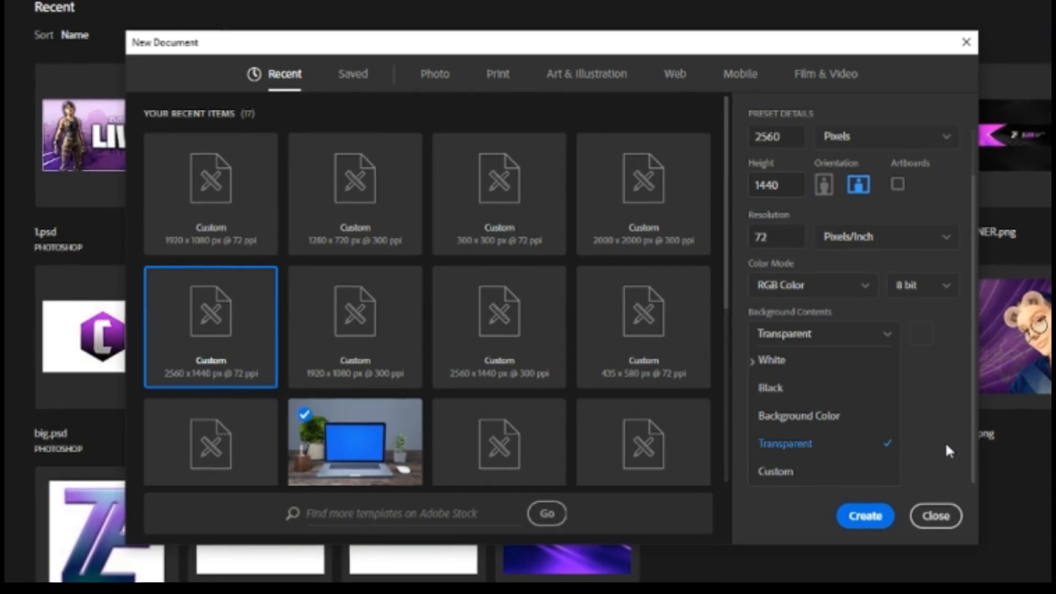
click(945, 441)
click(869, 516)
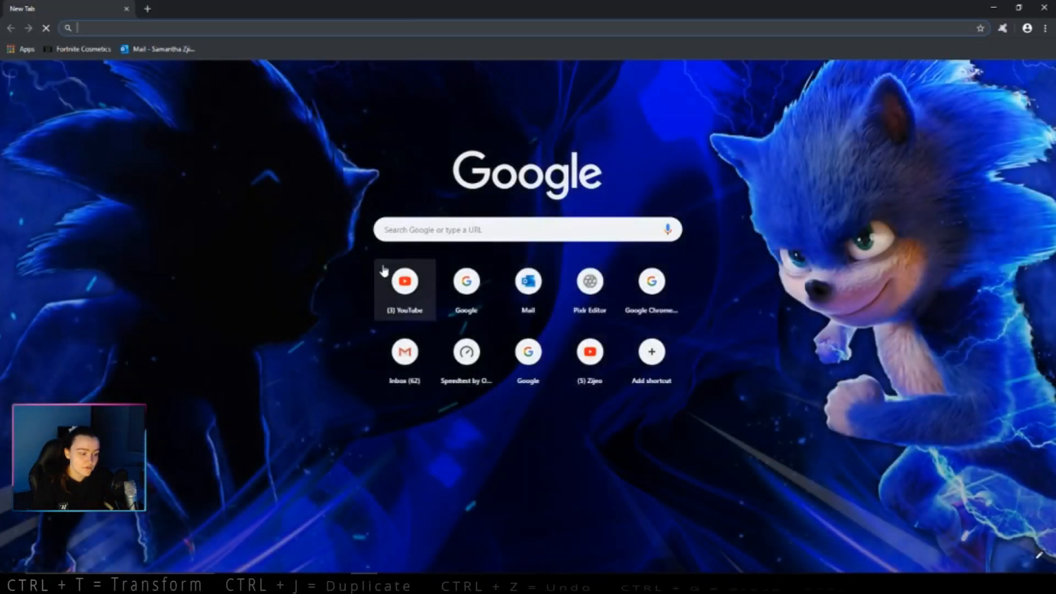
In Chrome, search Google for "yt banner template".
click(398, 230)
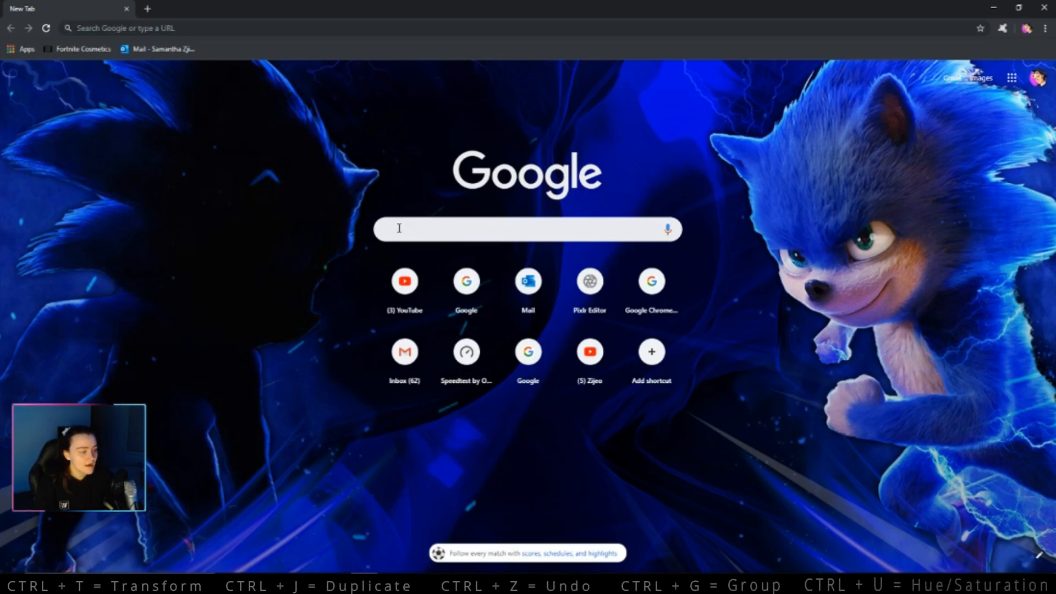
text(yt)
key(Return)
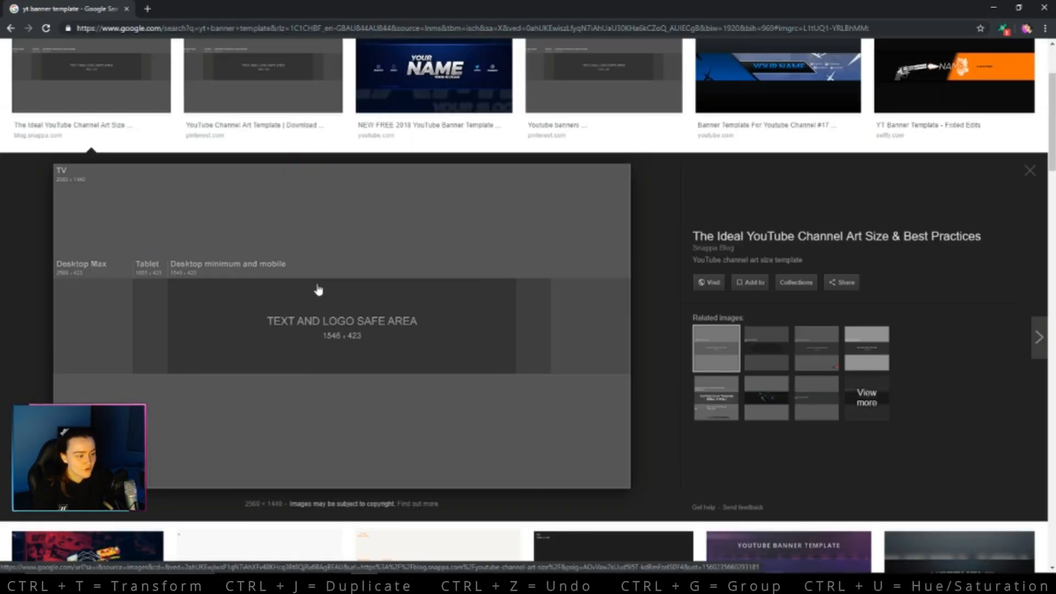
Open the save dialog for the 2560 x 1440 YouTube channel art template image and dismiss it.
right_click(318, 286)
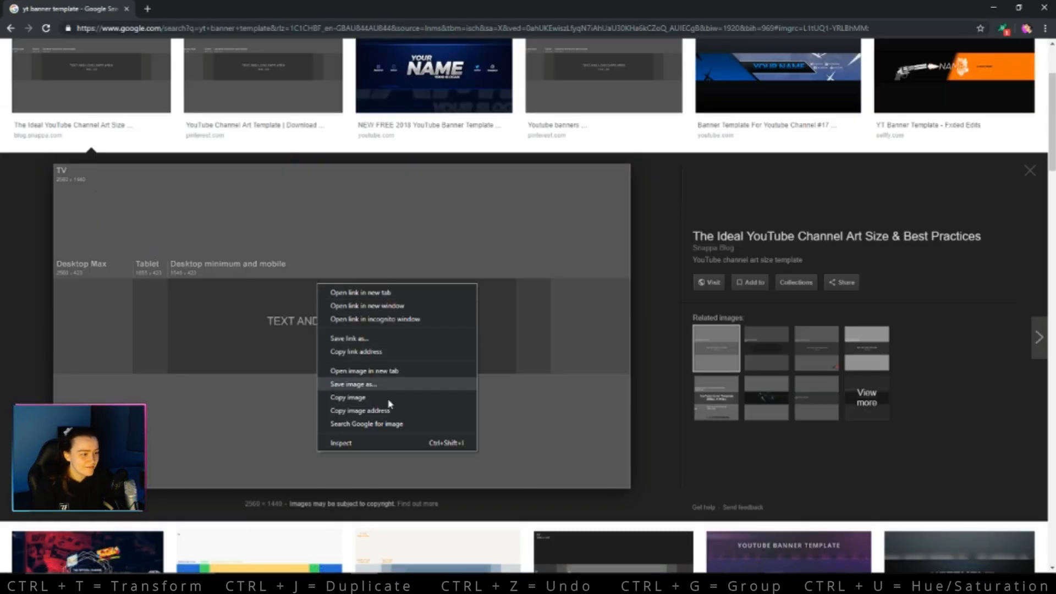
click(396, 389)
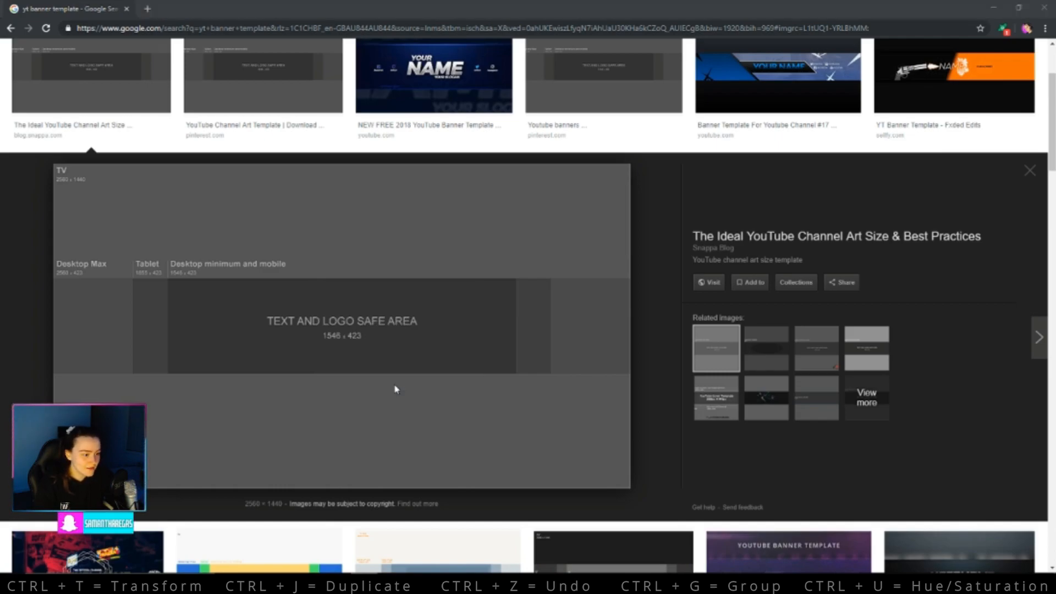
click(514, 8)
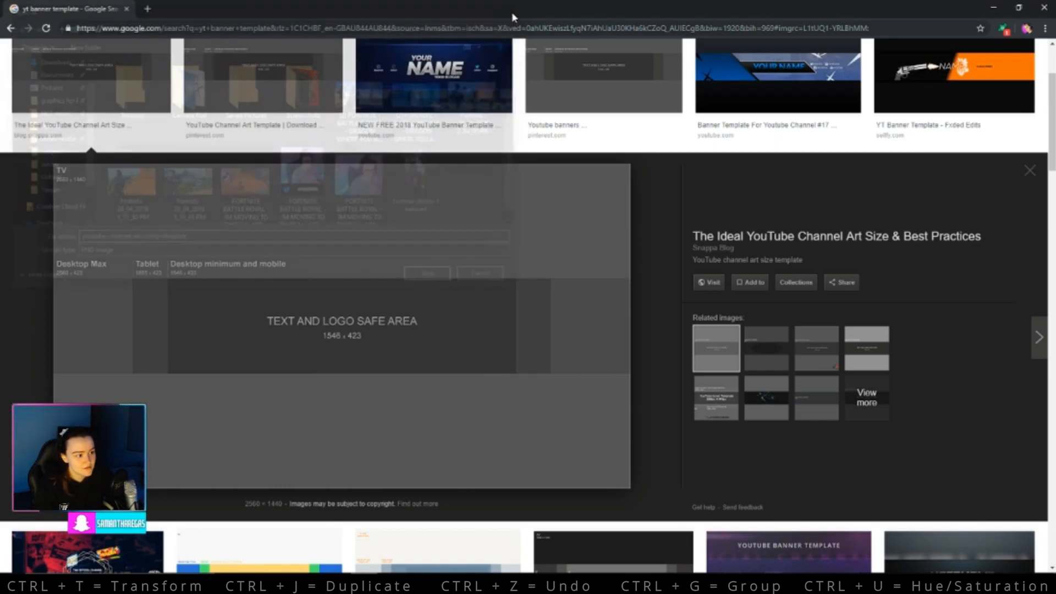
Switch to Photoshop and place the "yt banner template" image as an embedded object at full canvas size.
key(alt+Tab)
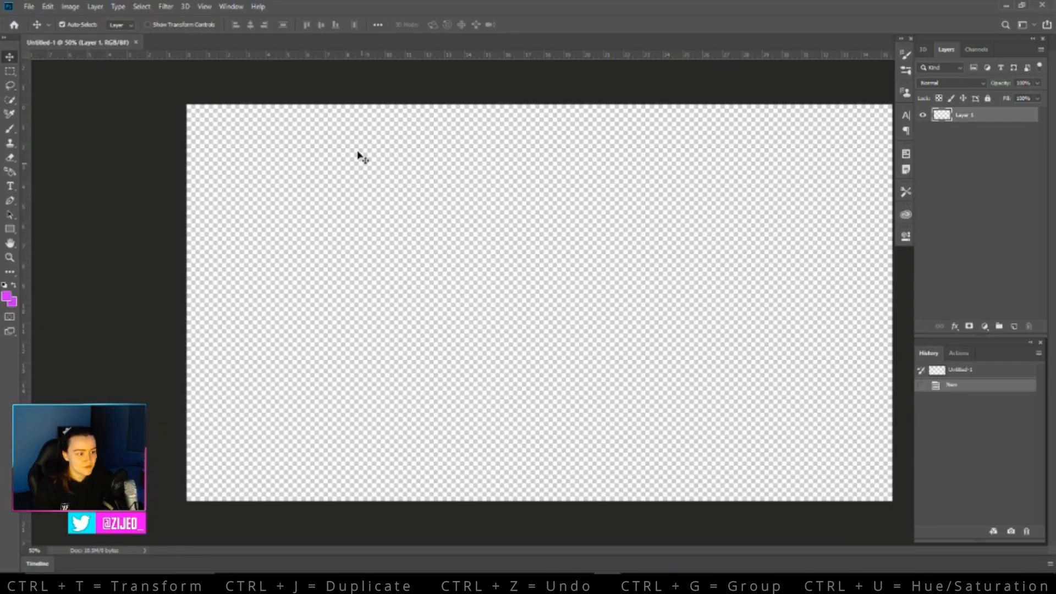
click(28, 6)
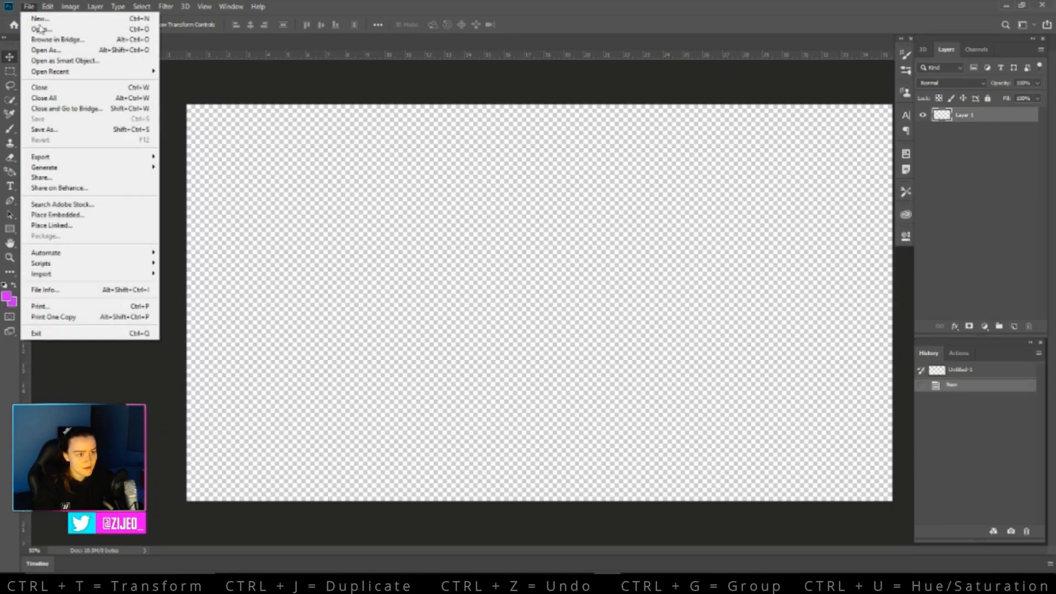
click(130, 215)
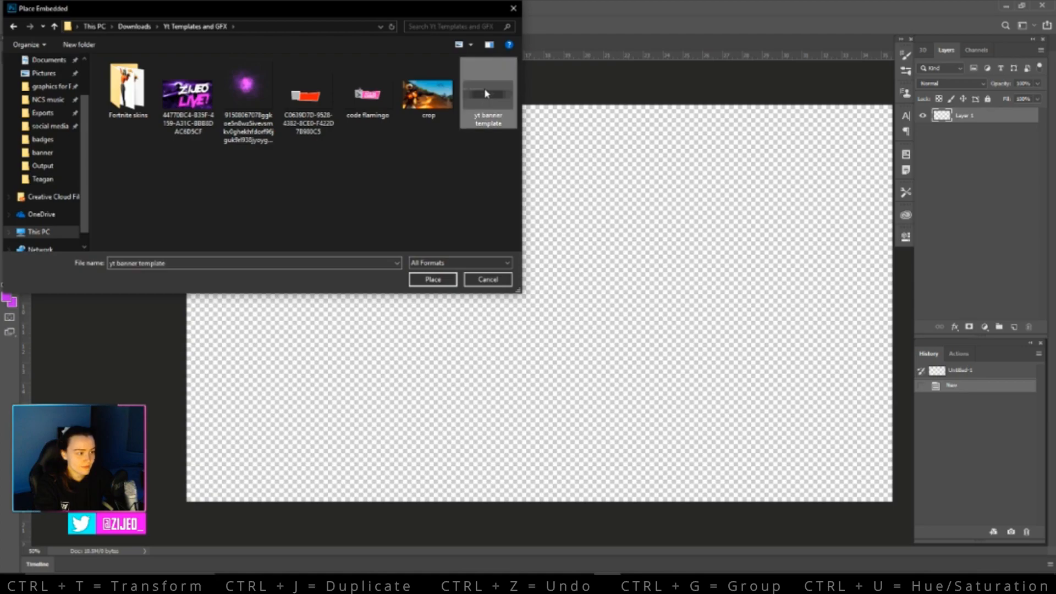
double_click(484, 88)
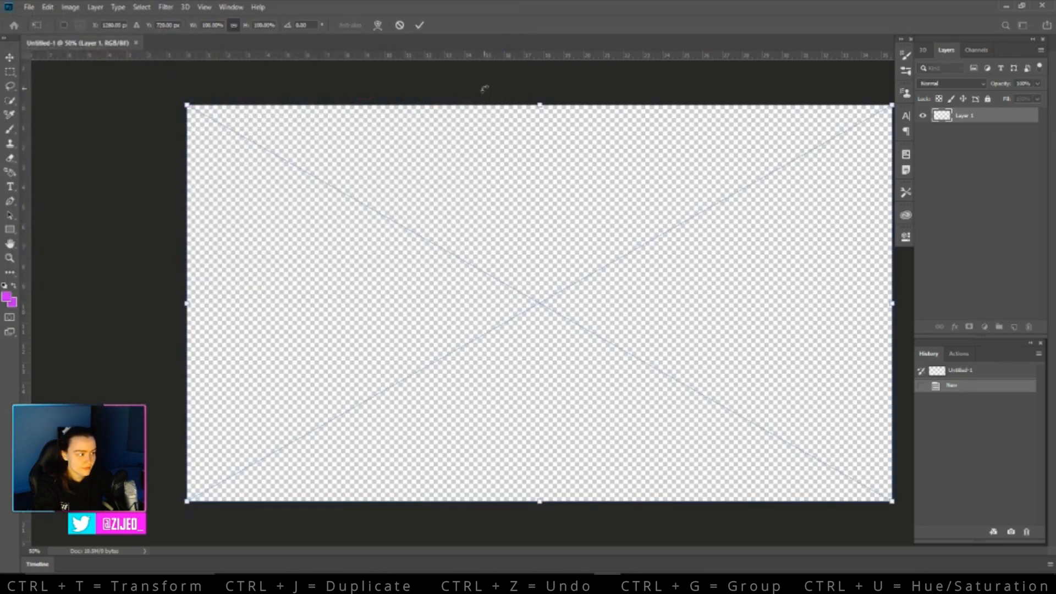
key(Return)
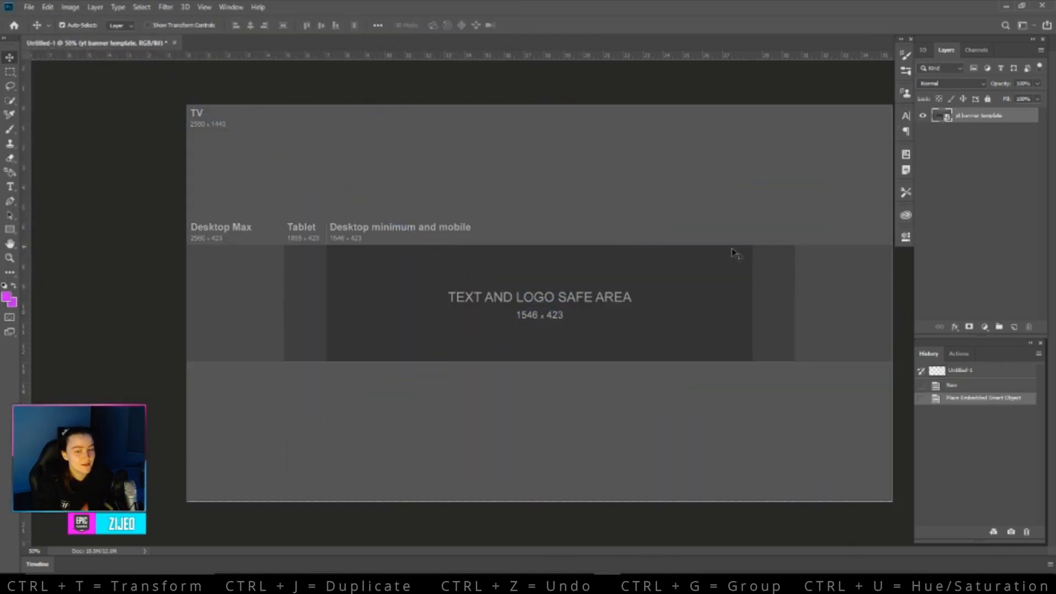
On a new layer, draw a rectangle about 2634 x 528 px covering the area above the desktop strip and fill it black.
scroll(594, 268, down, 1)
scroll(596, 271, up, 2)
scroll(600, 272, down, 1)
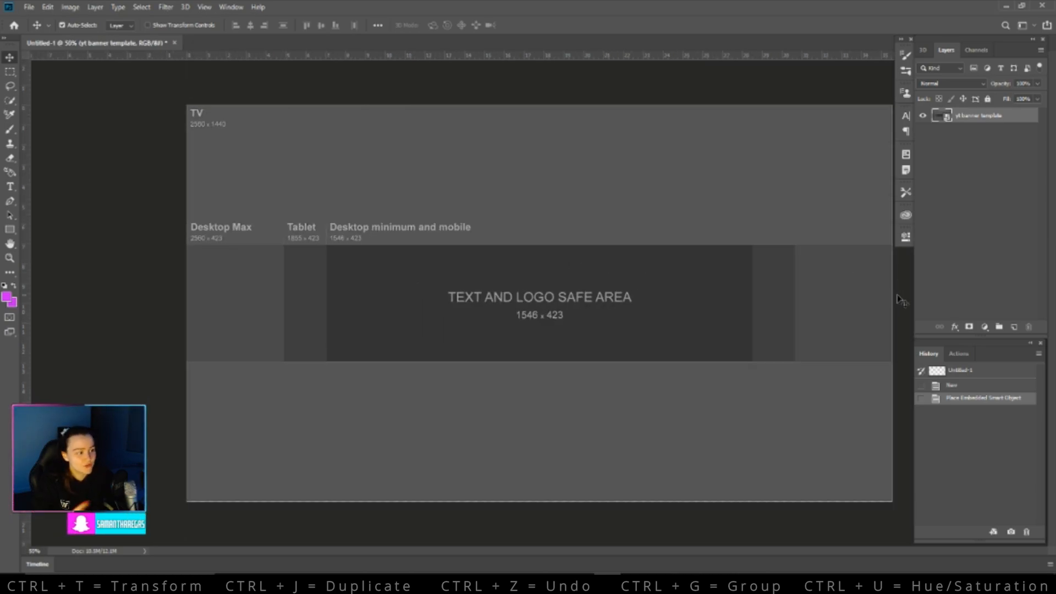
click(1013, 327)
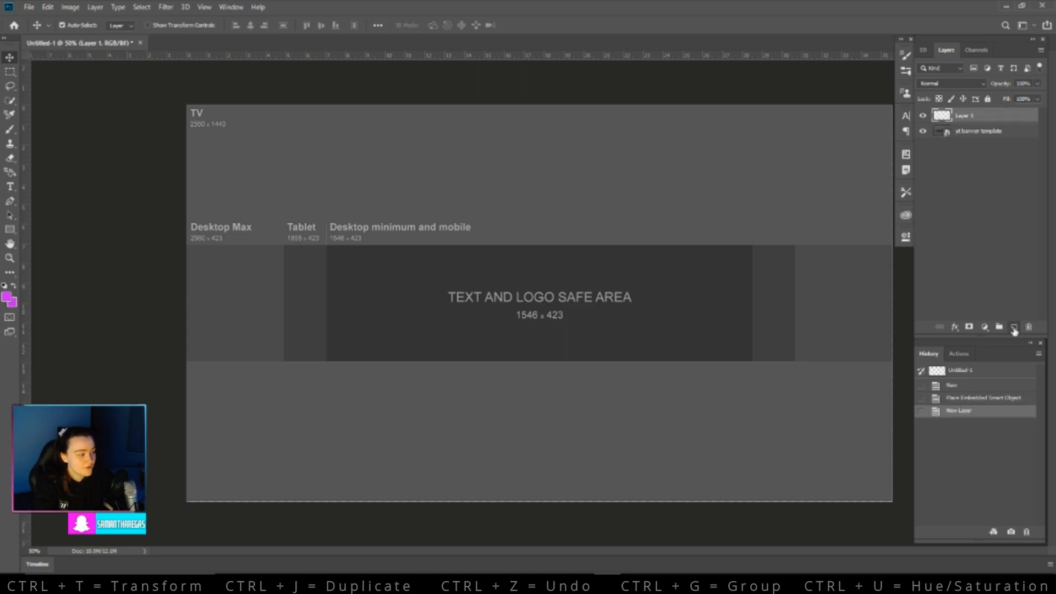
click(10, 229)
drag(178, 98, 892, 244)
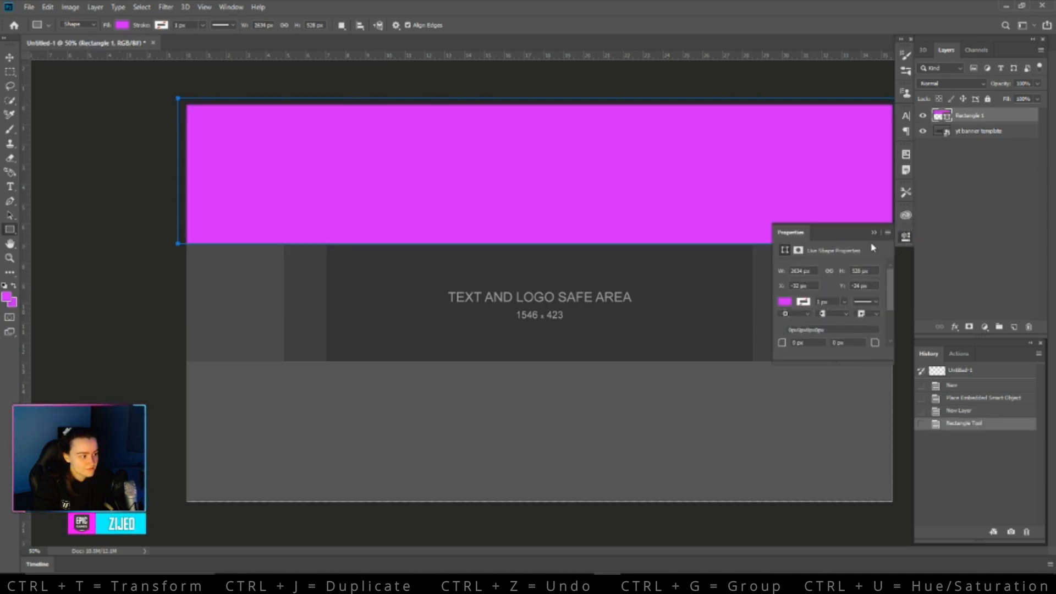
click(785, 301)
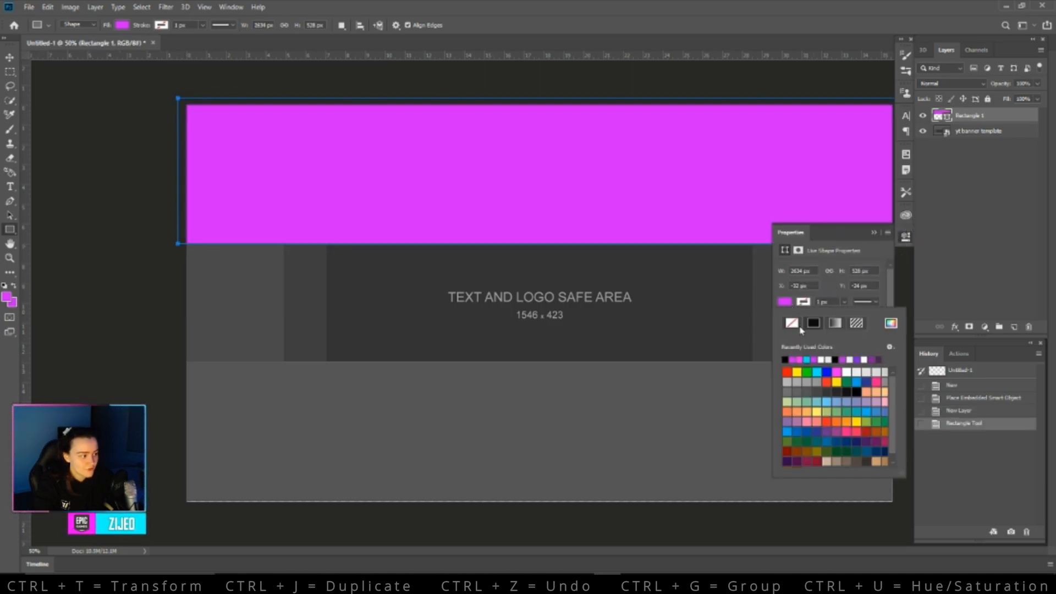
click(784, 360)
click(874, 232)
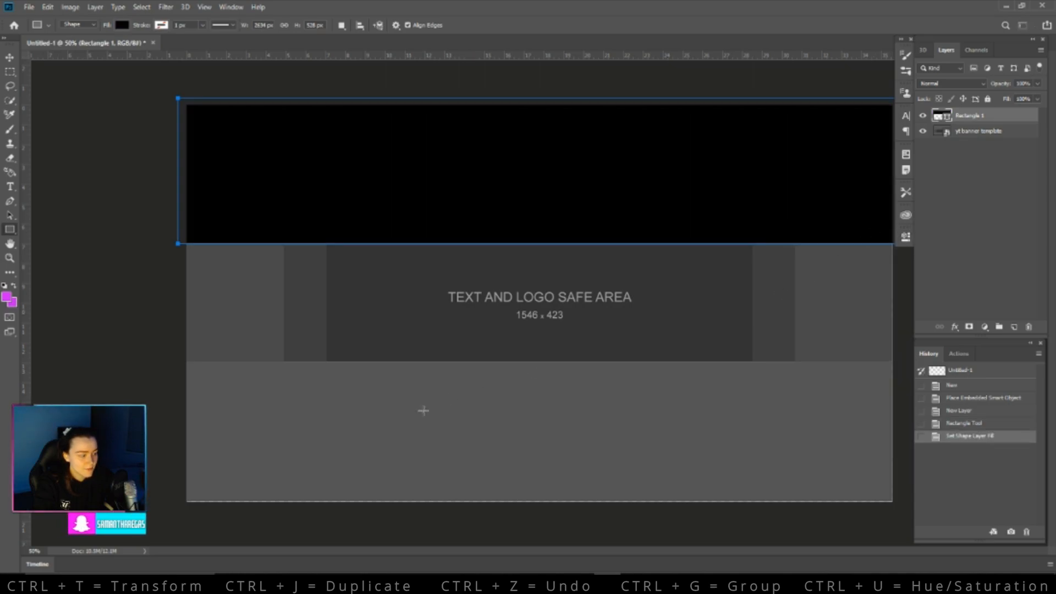
Draw a black rectangle about 2718 x 584 px below the desktop strip and nudge it up to meet the strip's lower edge.
drag(158, 525, 907, 363)
click(872, 233)
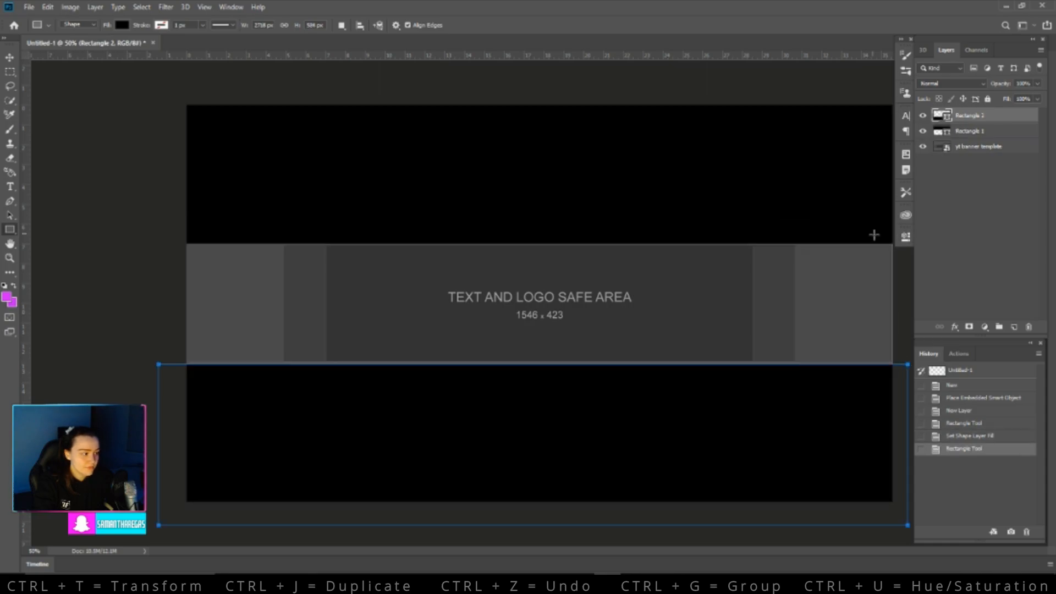
click(985, 117)
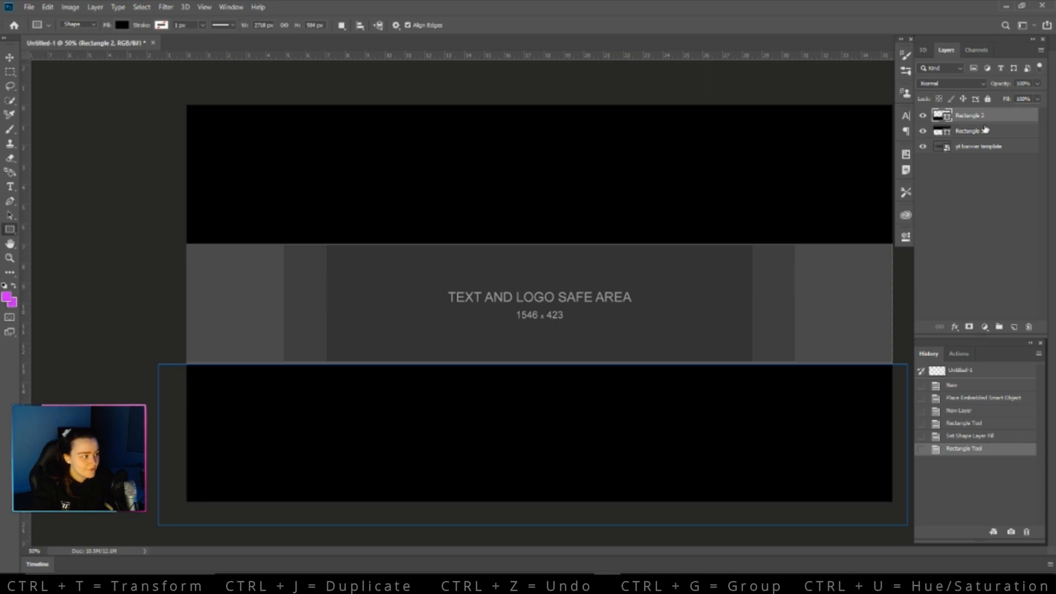
key(ctrl+t)
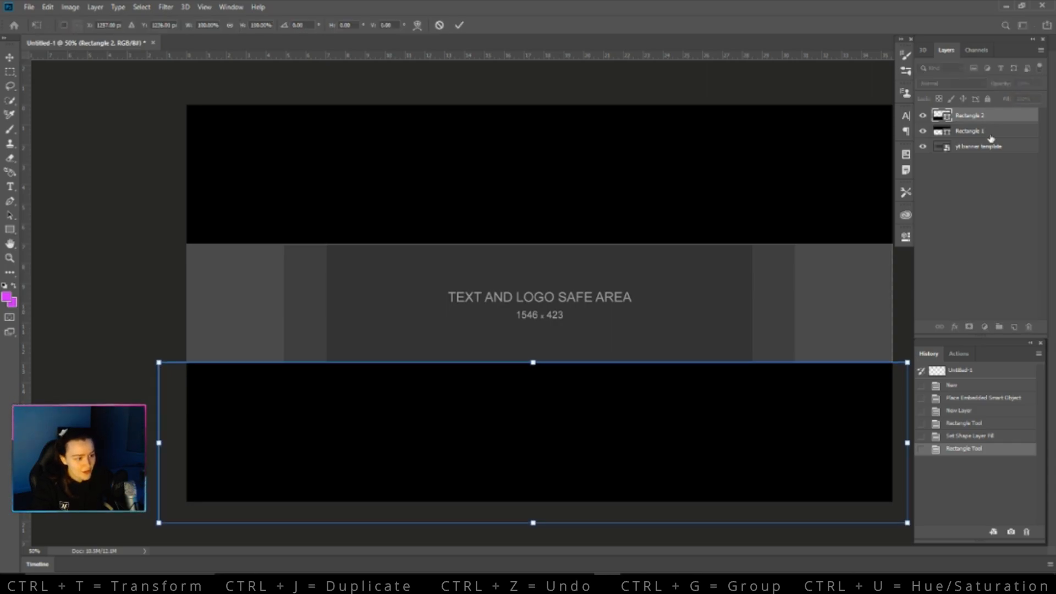
key(Return)
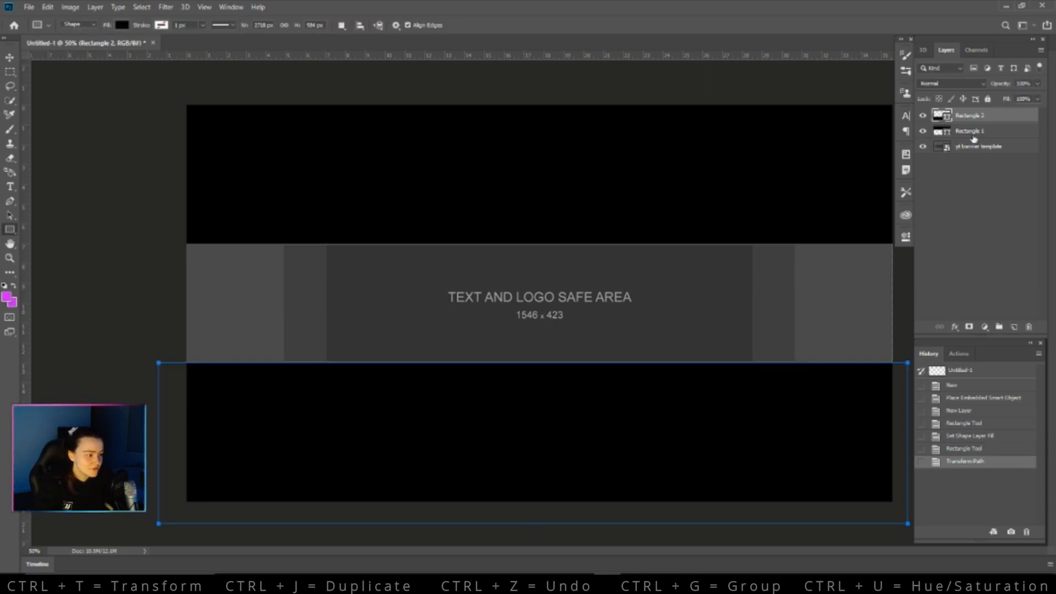
On a new layer above the rectangles, add the white text "ZIJEO" in the safe area, enlarged to about 163 pt.
click(973, 136)
click(982, 118)
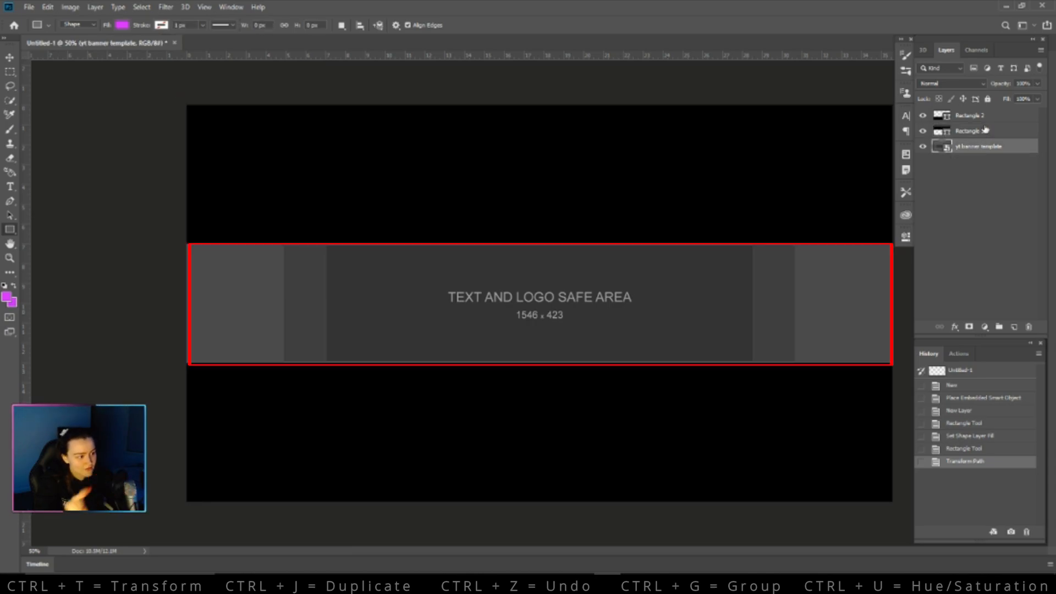
click(1015, 327)
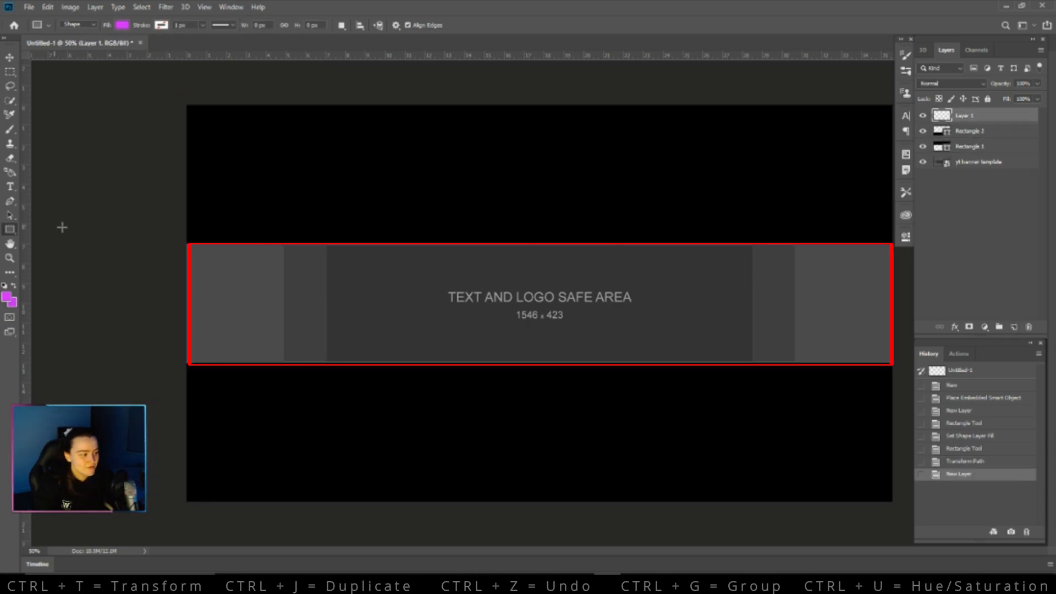
key(t)
click(491, 306)
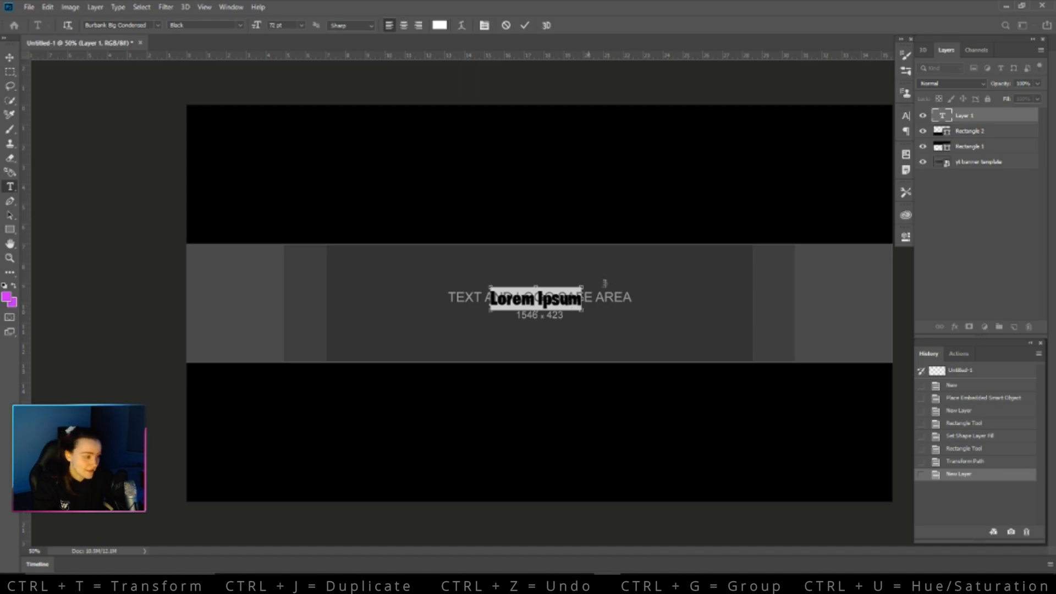
drag(581, 287, 610, 280)
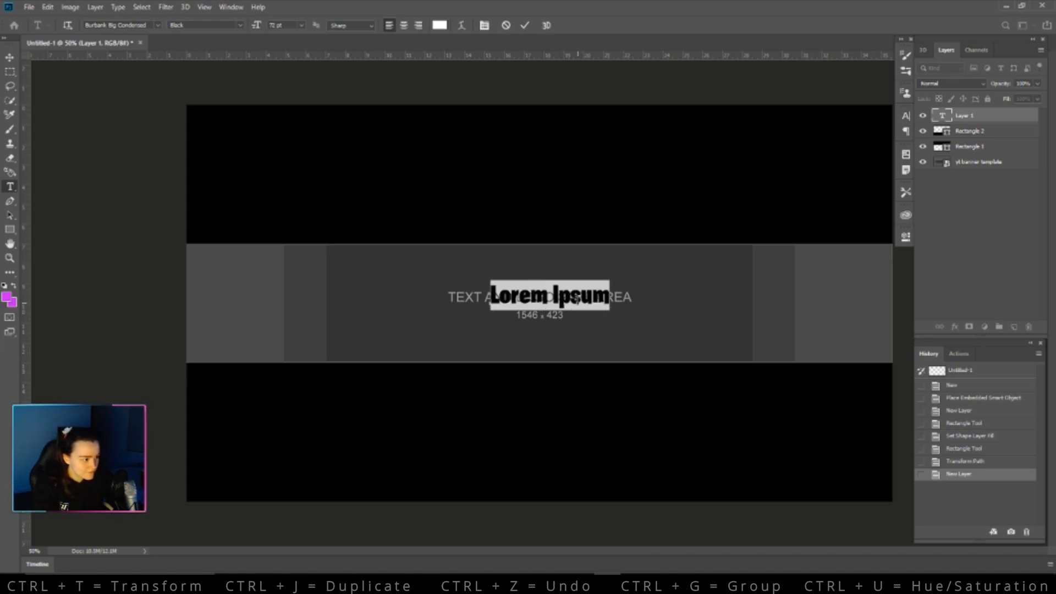
key(BackSpace)
text(ZIJEO)
drag(542, 282, 552, 301)
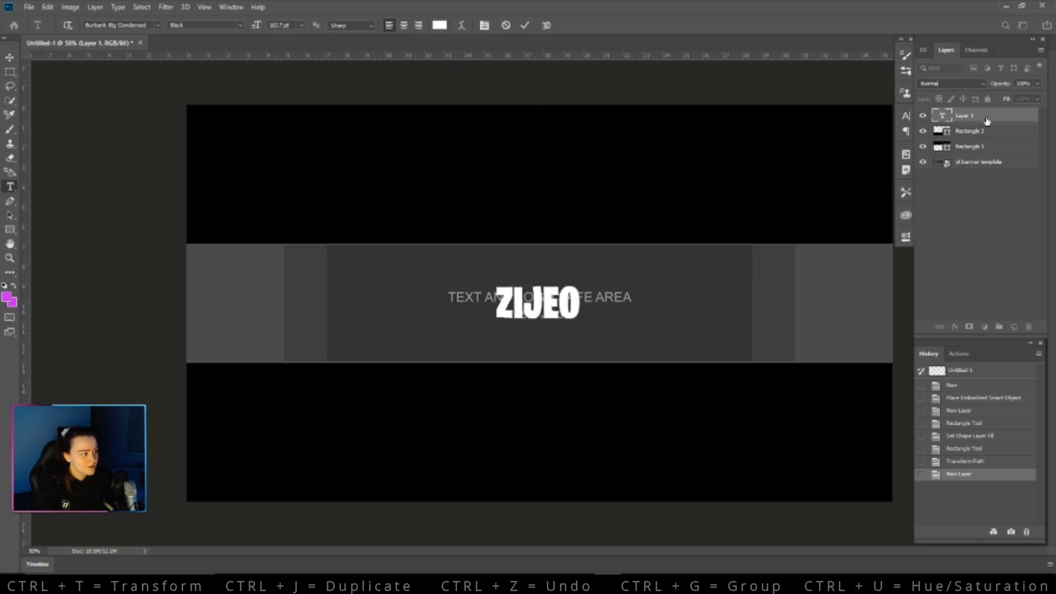
key(ctrl+Return)
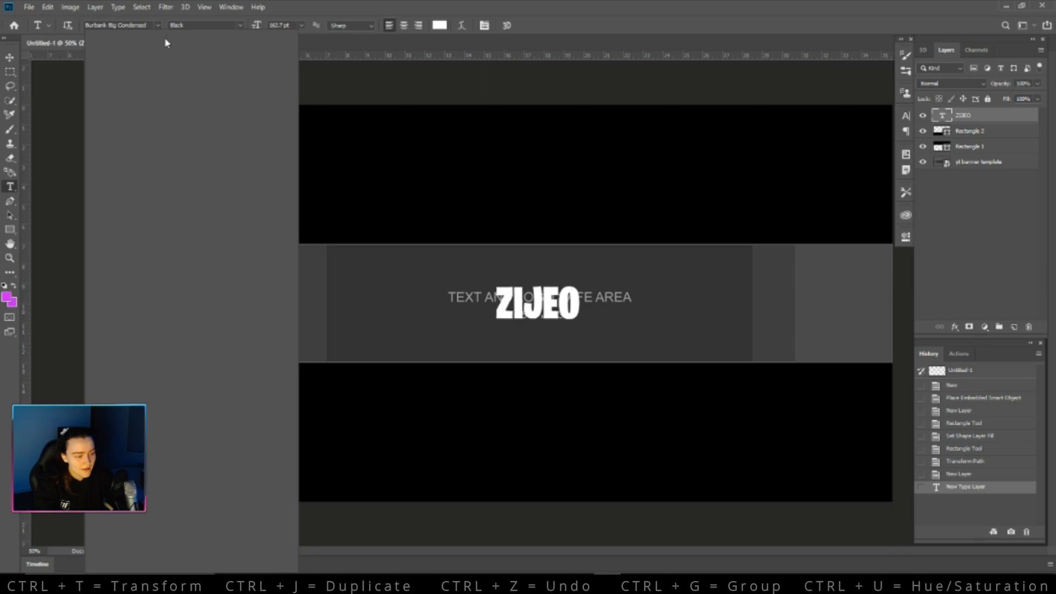
Change the ZIJEO text's font to Balboa Condensed and nudge the text down within the safe area.
click(158, 25)
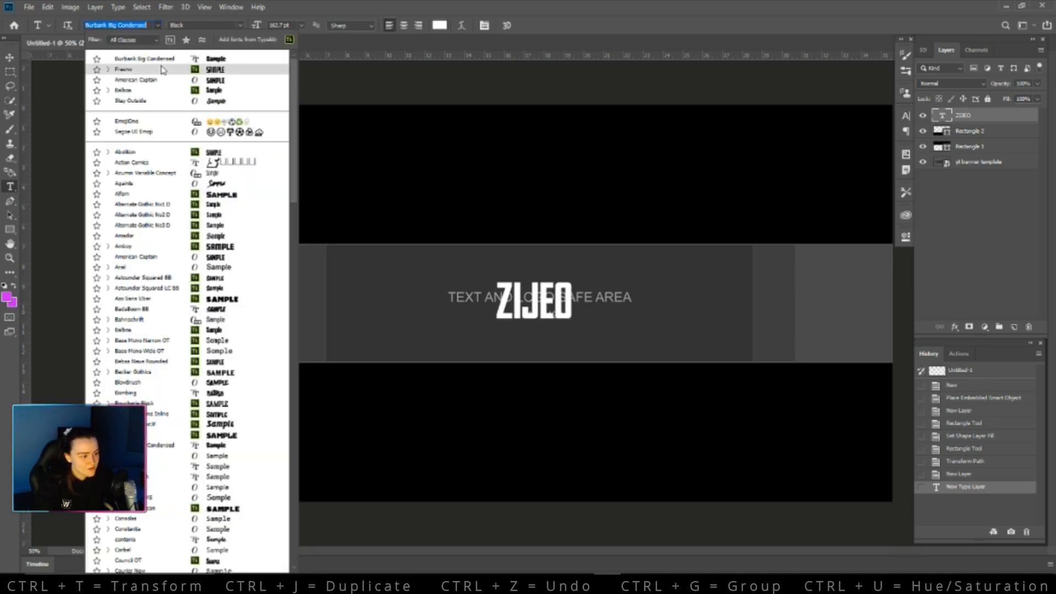
click(154, 90)
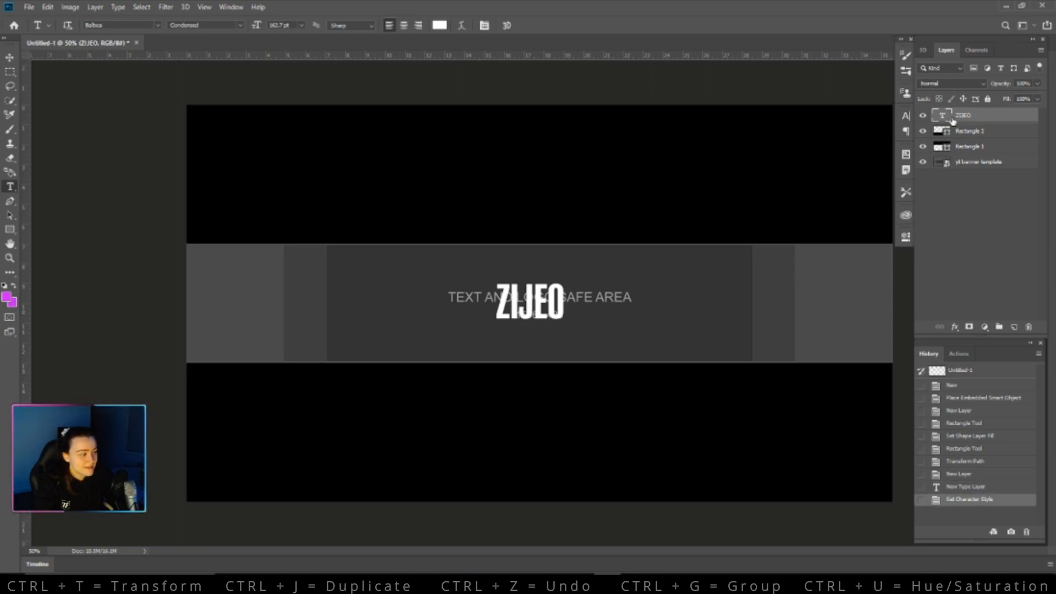
key(ctrl+t)
key(shift+Down)
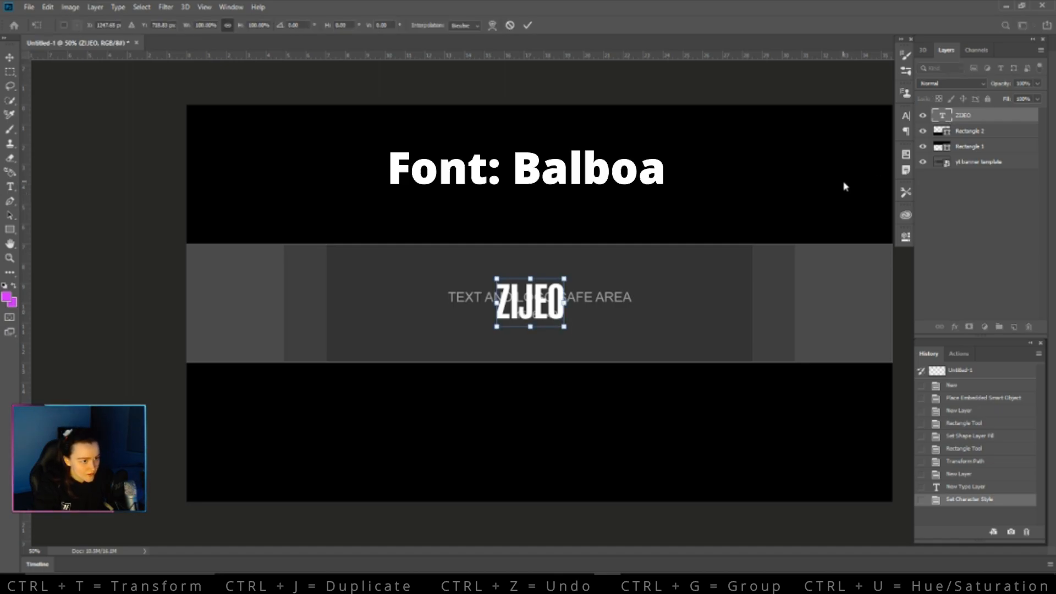
key(Return)
key(t)
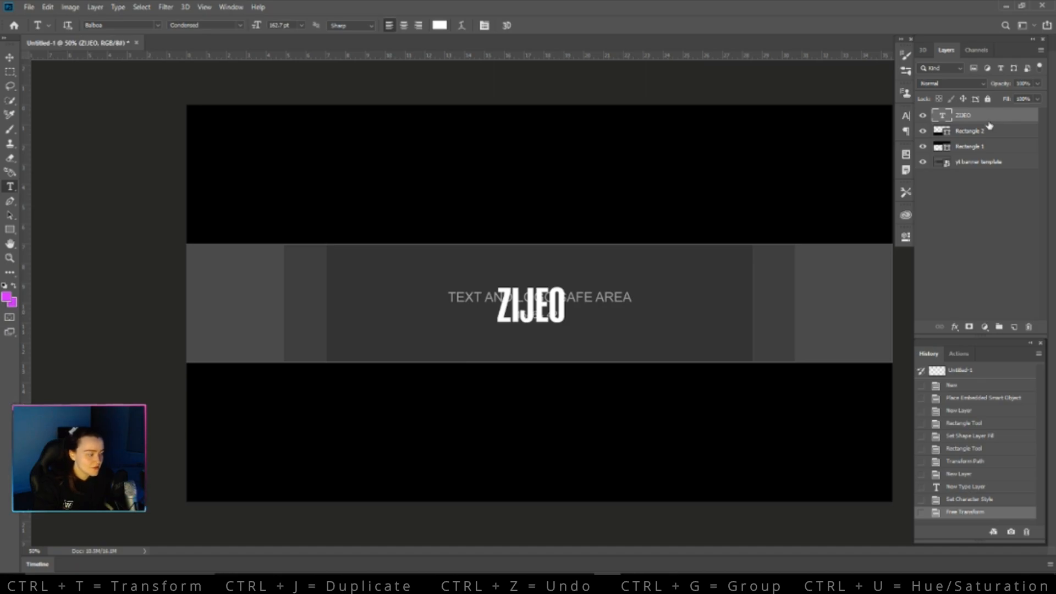
Recolour the letters ZIJ of the ZIJEO text from white to a light grey.
drag(500, 310, 529, 311)
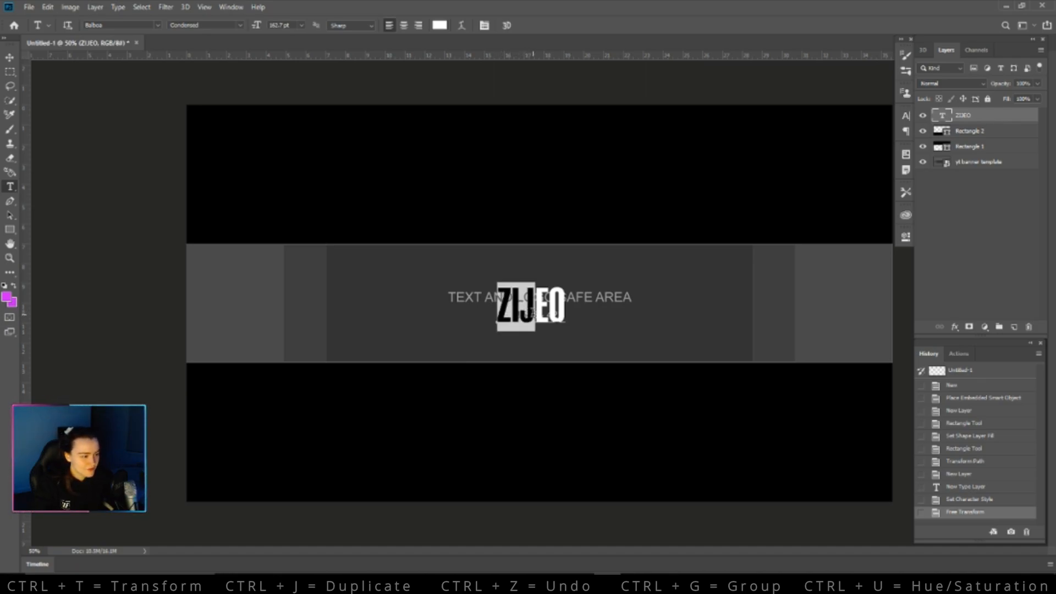
click(440, 26)
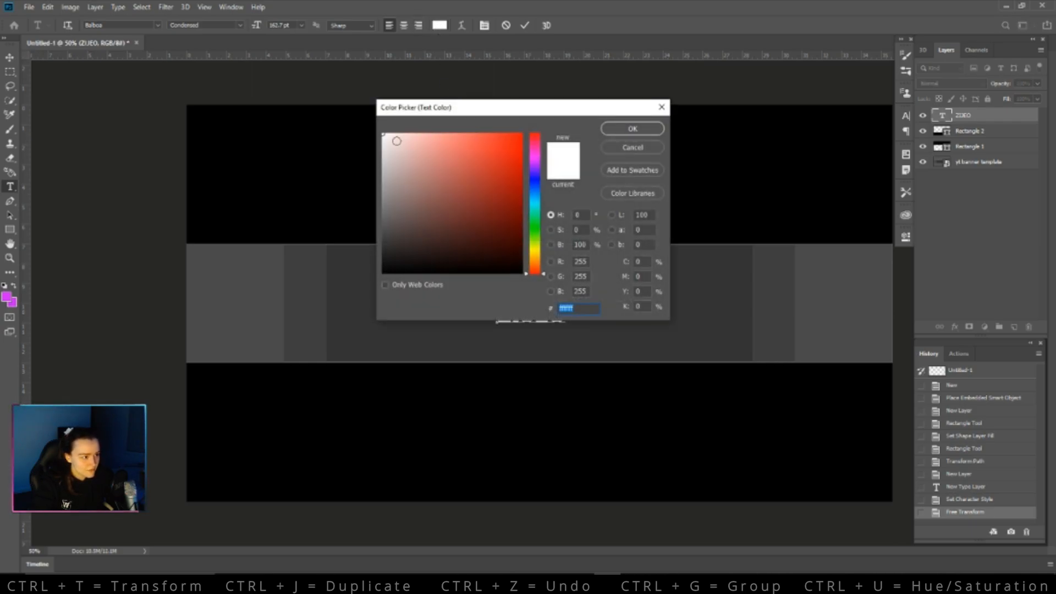
drag(395, 139, 403, 133)
drag(491, 114, 275, 60)
drag(168, 96, 171, 115)
click(417, 74)
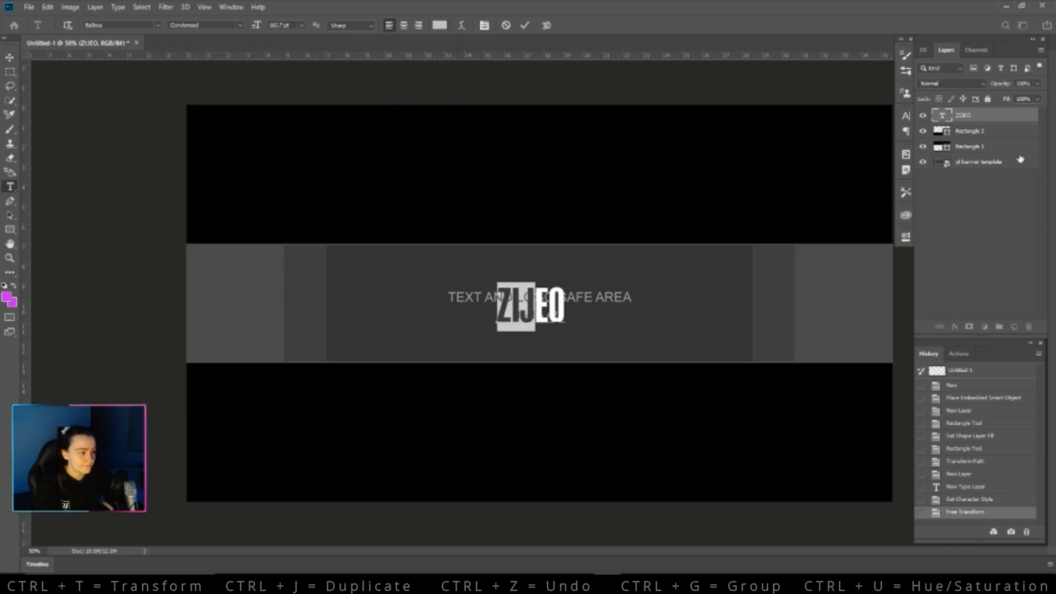
Set the letters EO of the ZIJEO text to bright purple (#ae00ff) and commit the text edit.
key(Right)
key(shift+Right)
key(shift+Right)
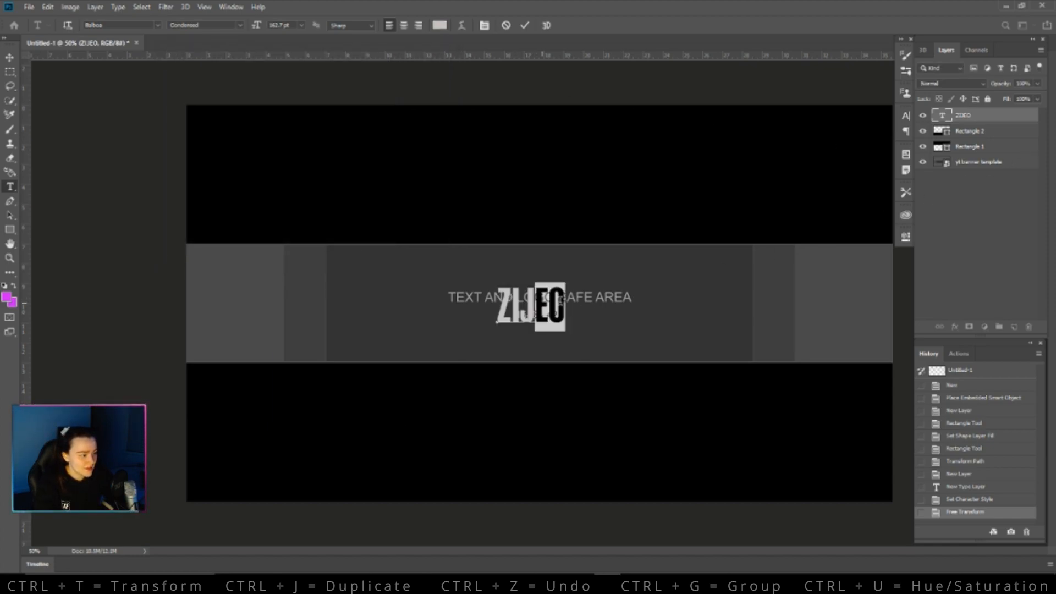
click(439, 25)
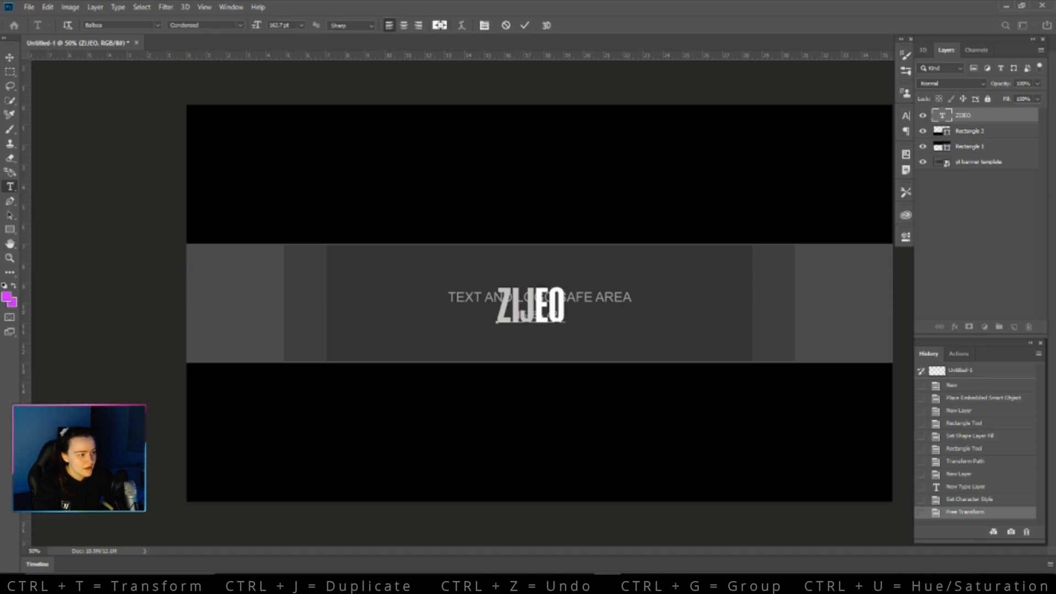
click(322, 101)
mouse_move(271, 104)
mouse_down()
mouse_move(306, 80)
mouse_move(319, 114)
mouse_up()
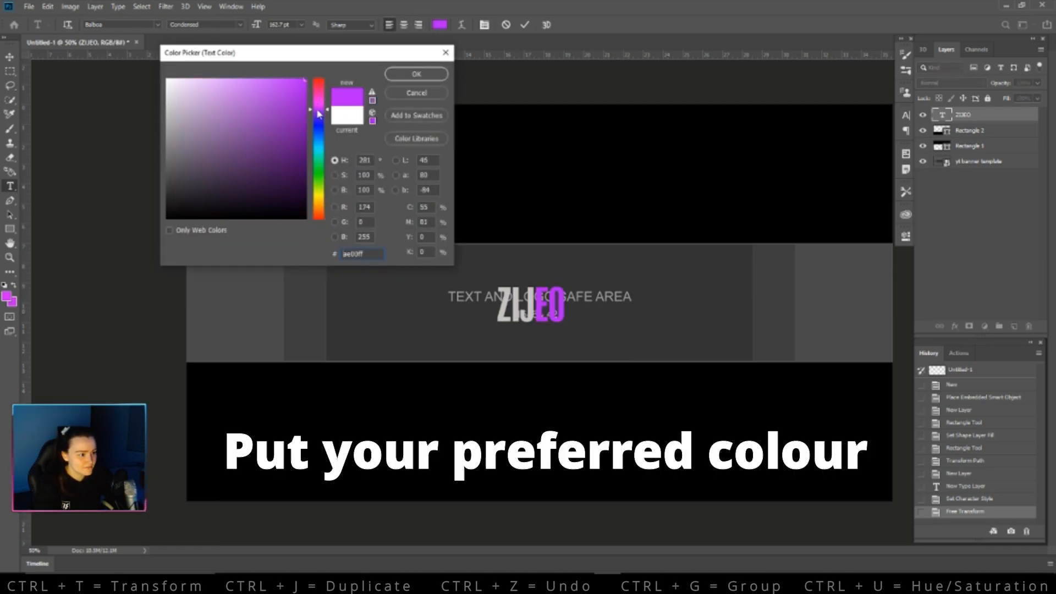
click(416, 73)
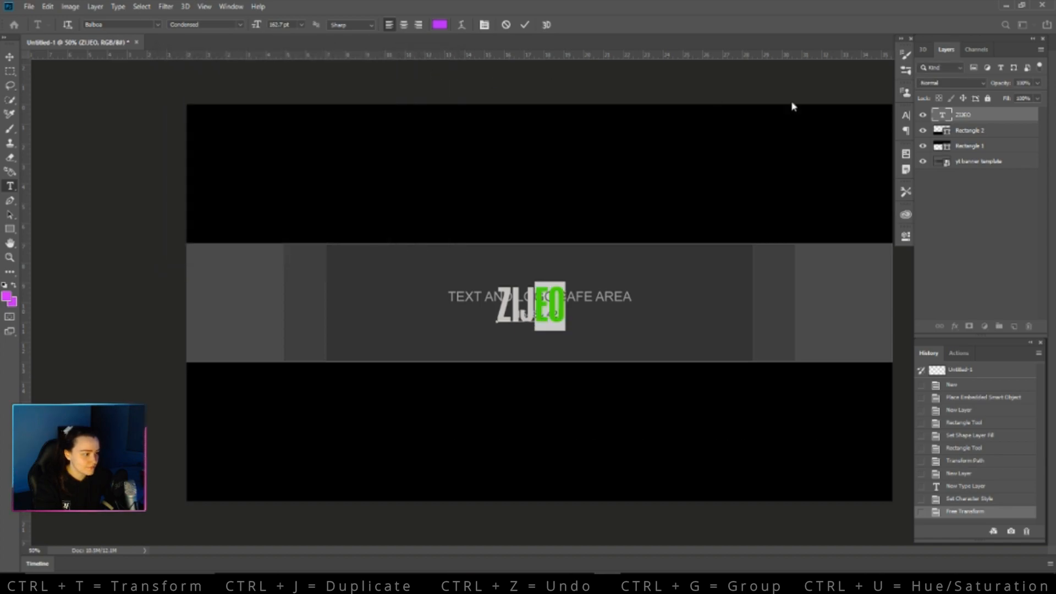
click(989, 132)
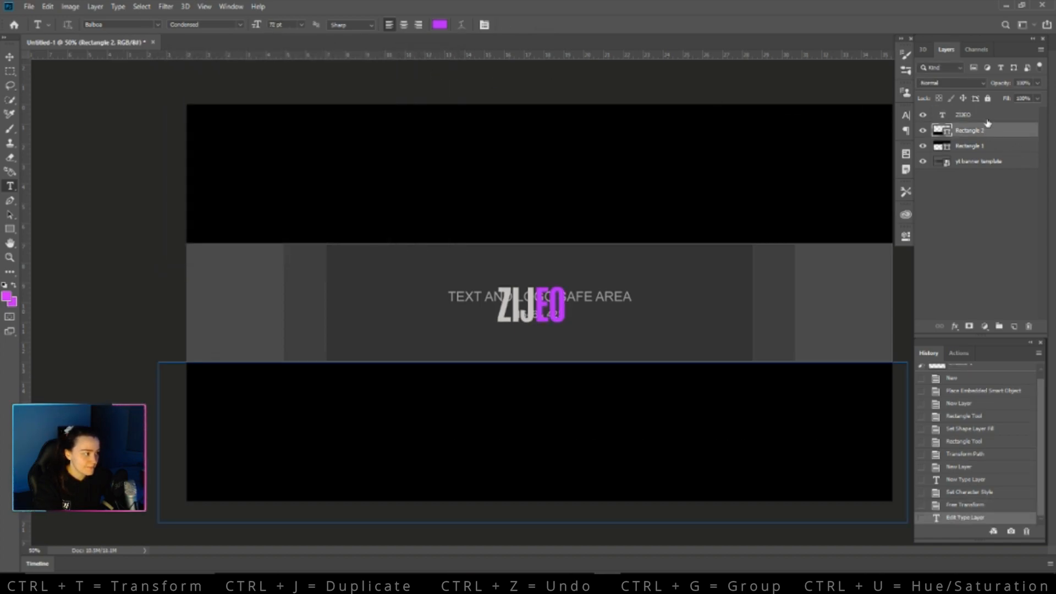
Duplicate the ZIJEO text layer and move the copy directly to the right of the original.
click(988, 121)
key(ctrl+j)
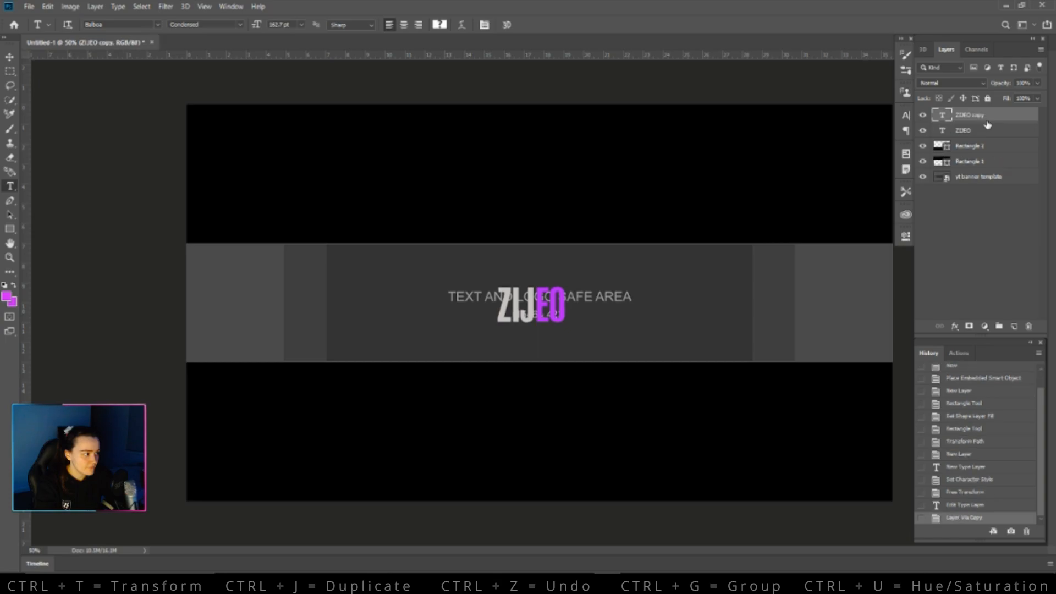
key(ctrl+t)
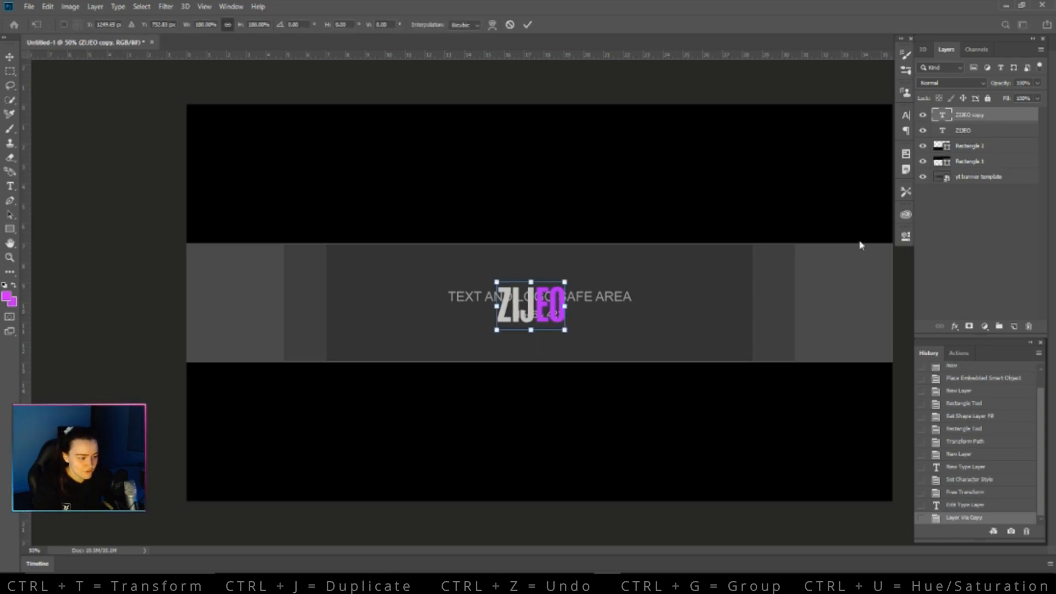
drag(544, 317, 619, 320)
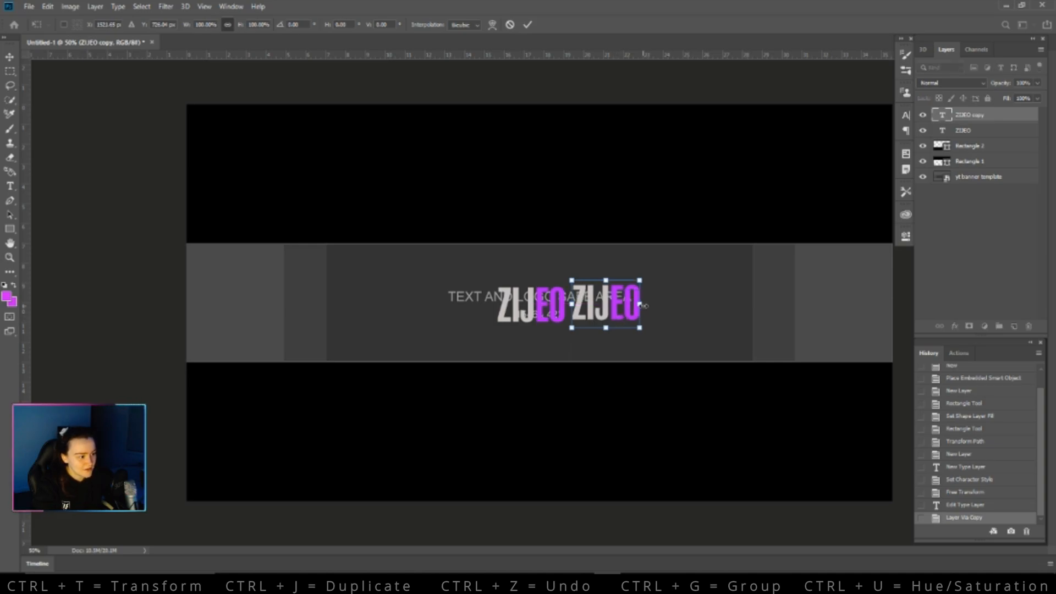
key(Return)
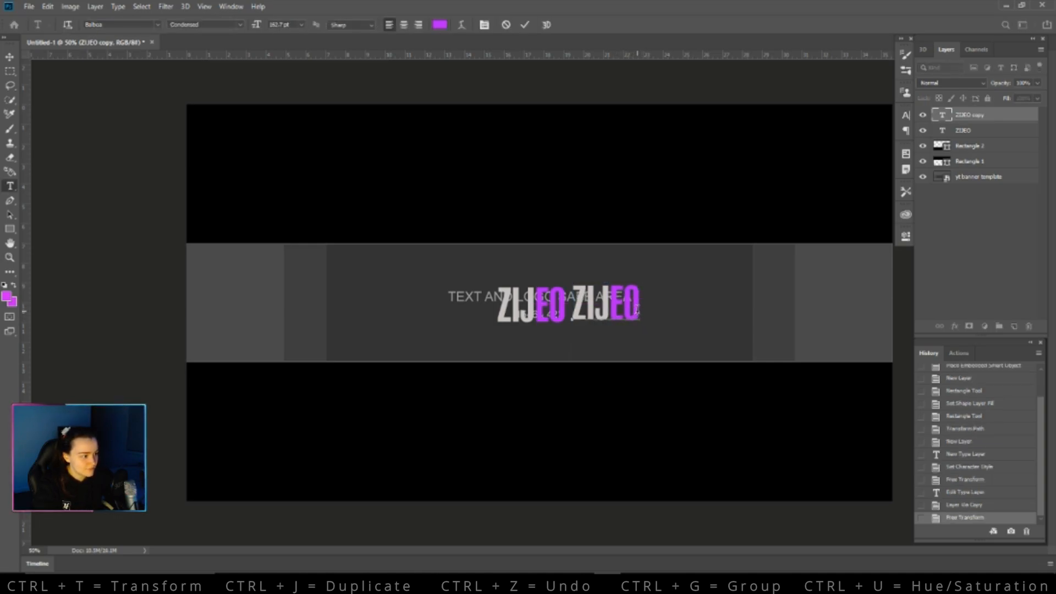
Replace the copied text with GAMER and shrink it to about 43 pt beside the upper part of ZIJEO.
click(636, 309)
key(BackSpace)
key(BackSpace)
key(BackSpace)
key(BackSpace)
key(BackSpace)
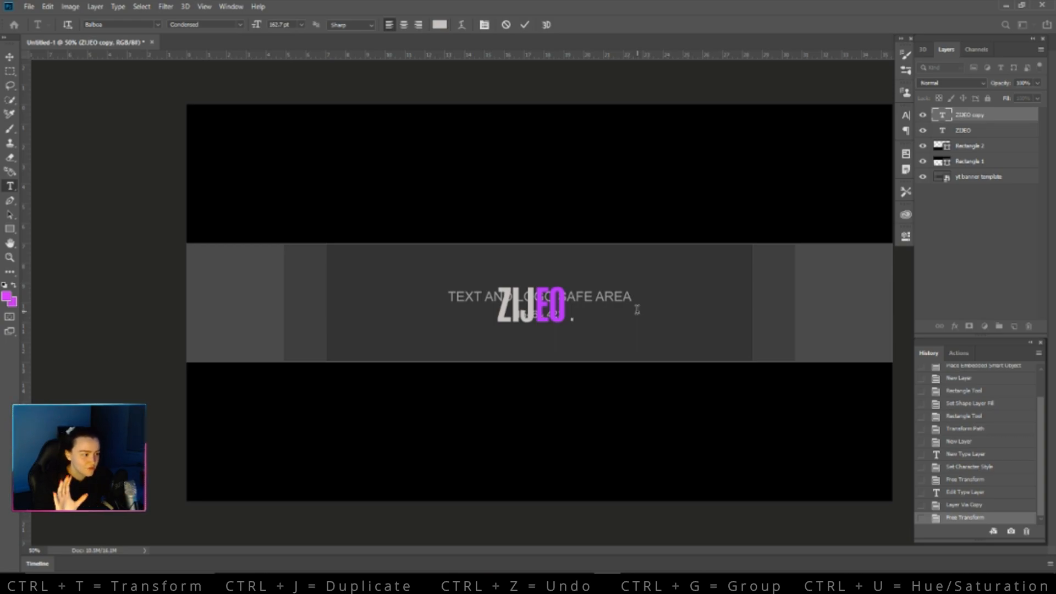
text(GAMER)
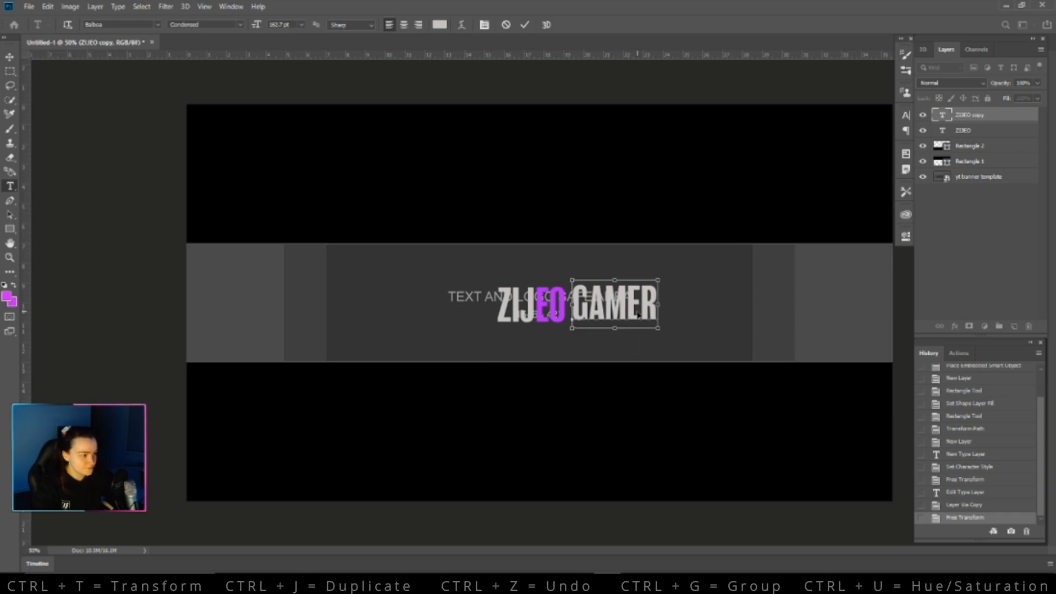
drag(662, 277, 598, 291)
click(989, 121)
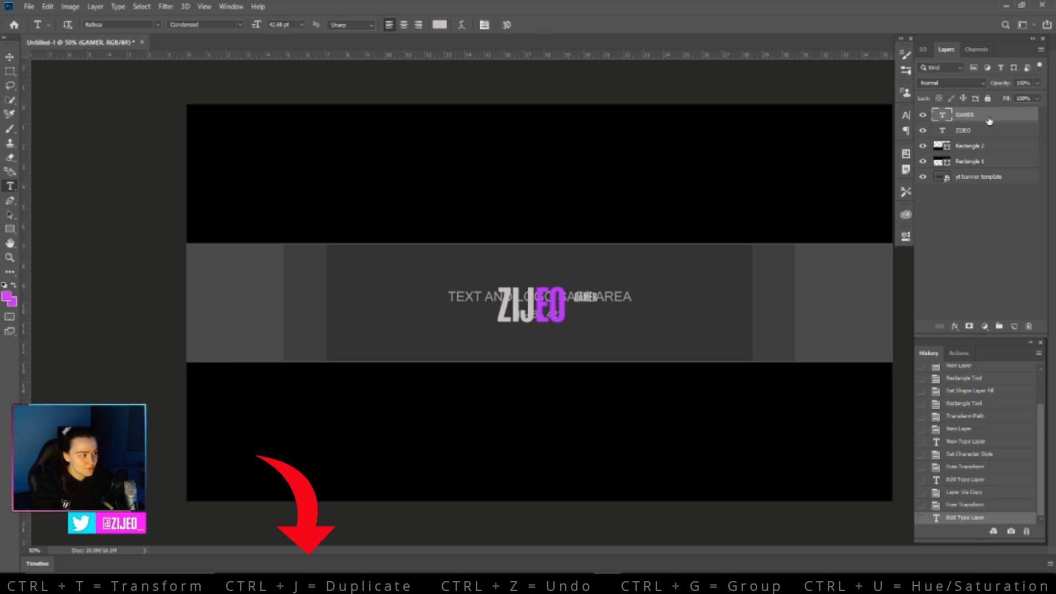
Duplicate the GAMER text layer and move the copy straight down to sit just below the original.
key(ctrl+j)
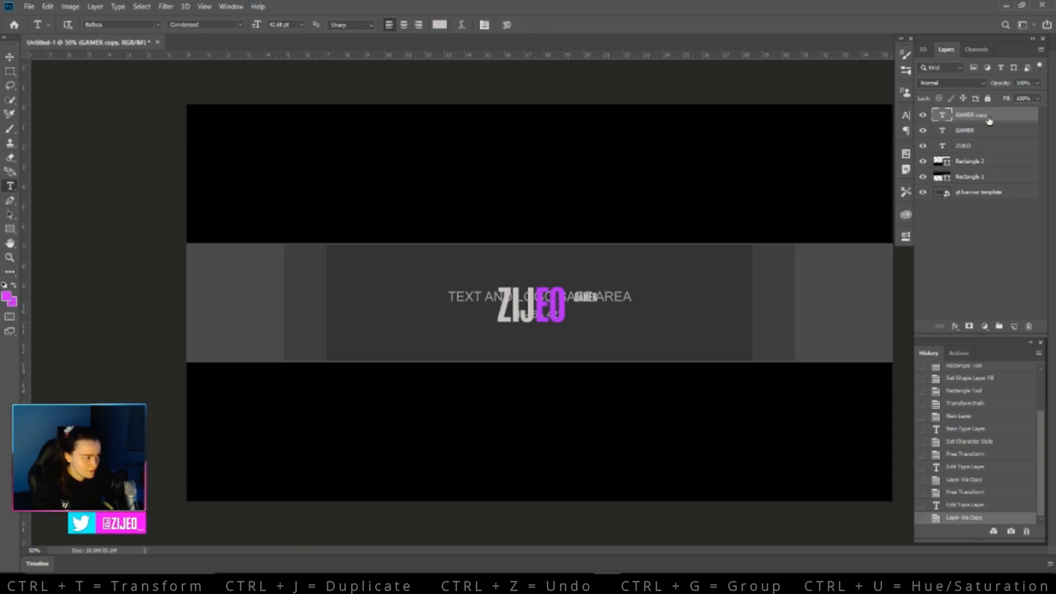
key(ctrl+t)
key(shift+Down)
key(shift+Down)
key(shift+Down)
key(shift+Down)
key(shift+Down)
key(shift+Down)
key(shift+Down)
key(shift+Down)
key(shift+Down)
key(shift+Down)
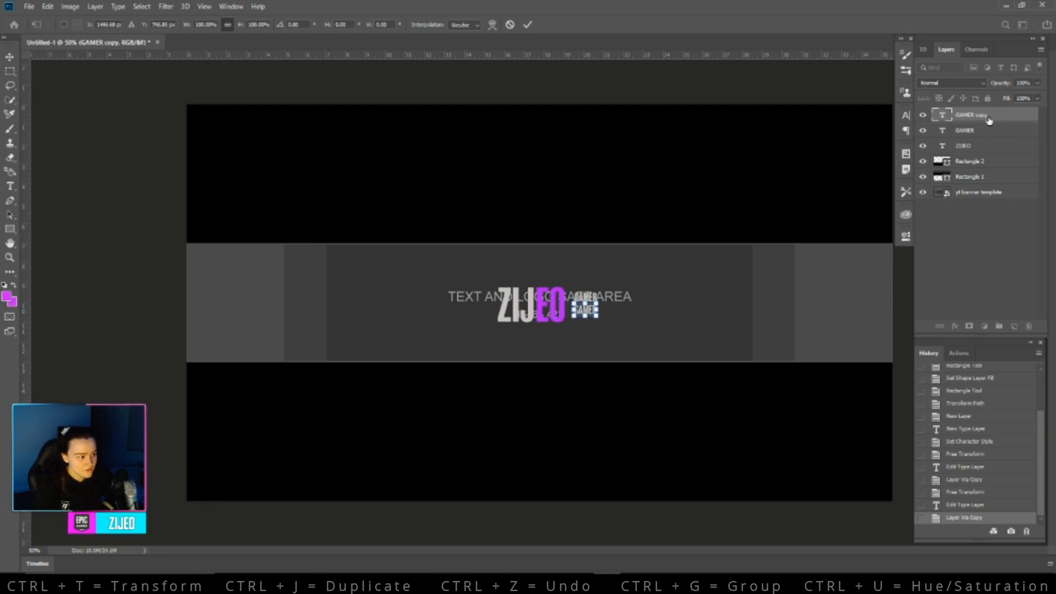
key(Return)
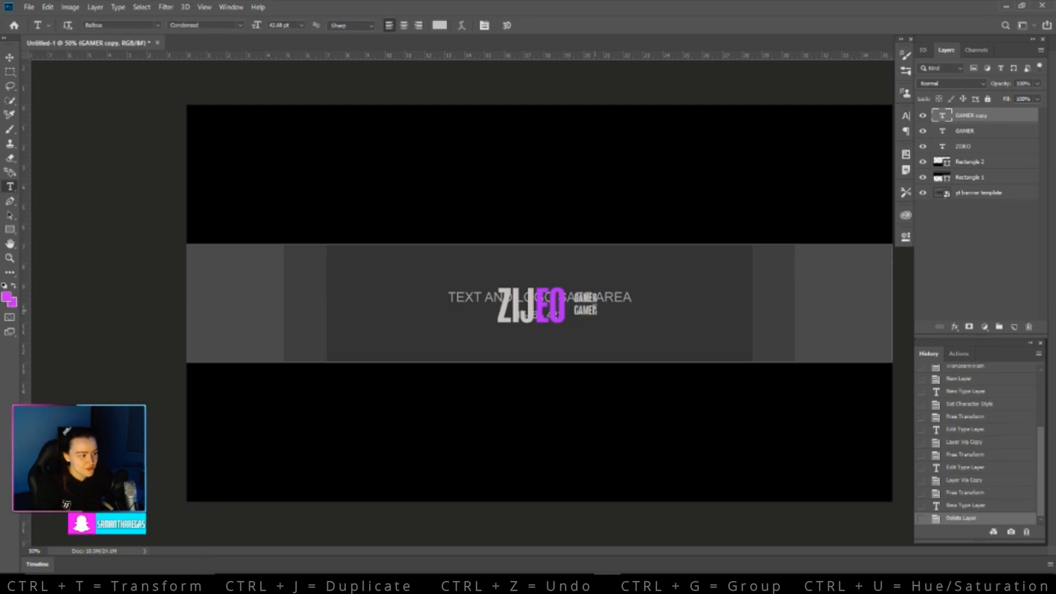
Replace the text of the lower GAMER copy with MUSICIAN.
click(605, 330)
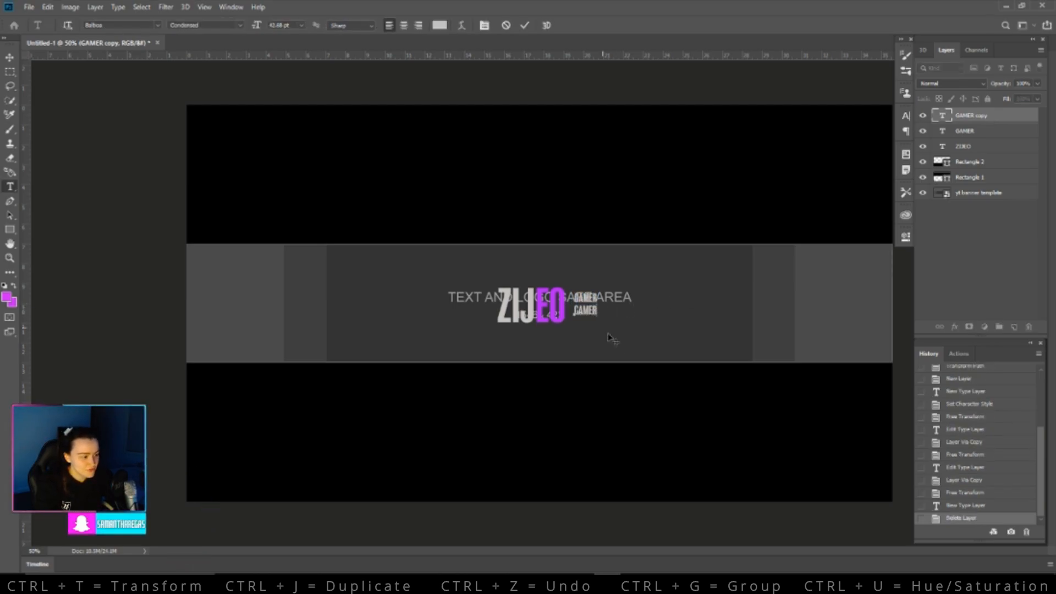
text(MUSICIAN)
click(992, 135)
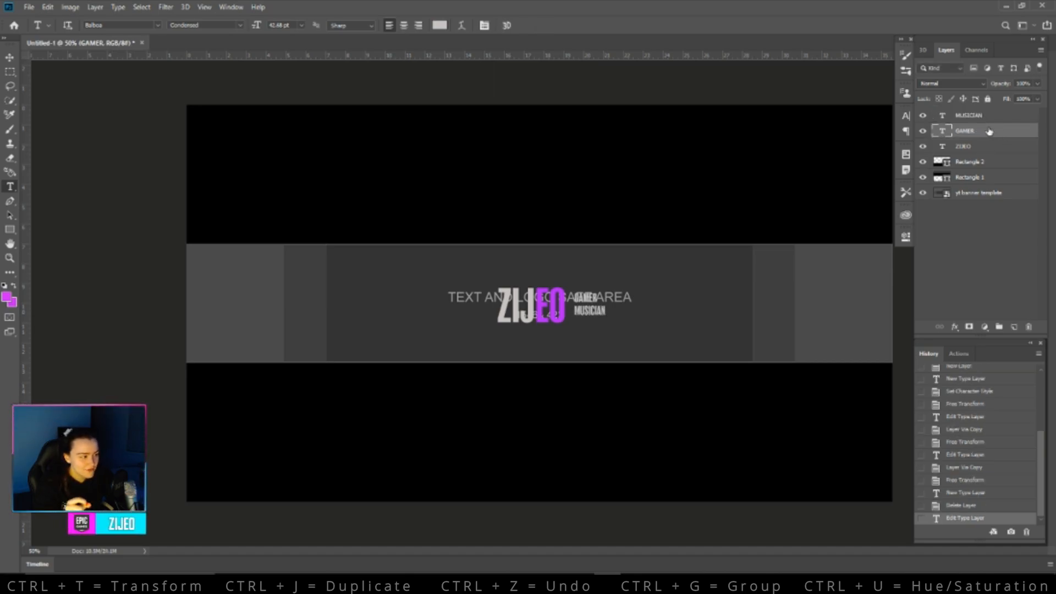
shift+click(994, 117)
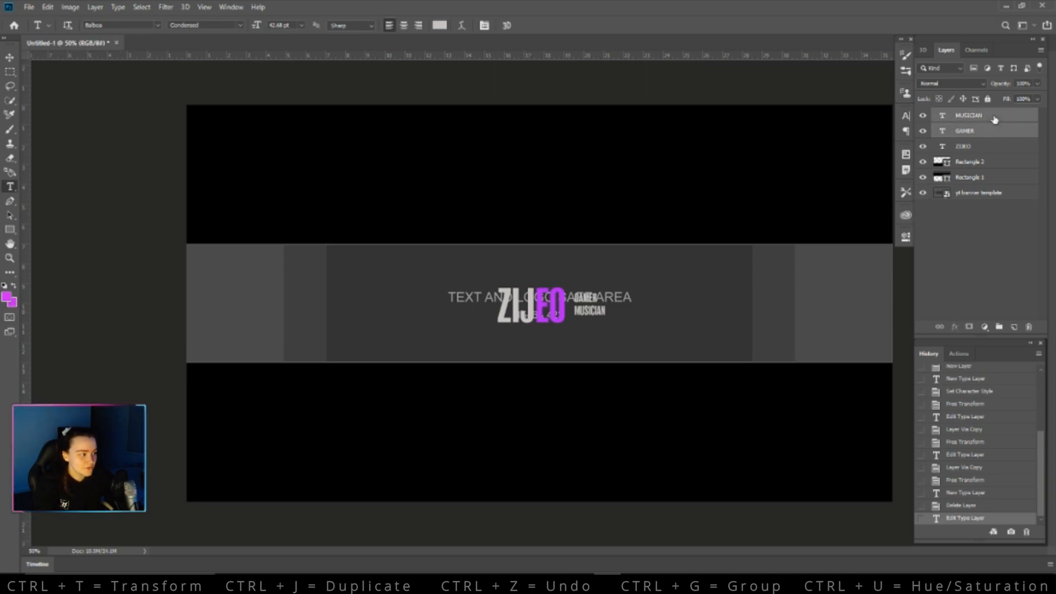
key(ctrl+z)
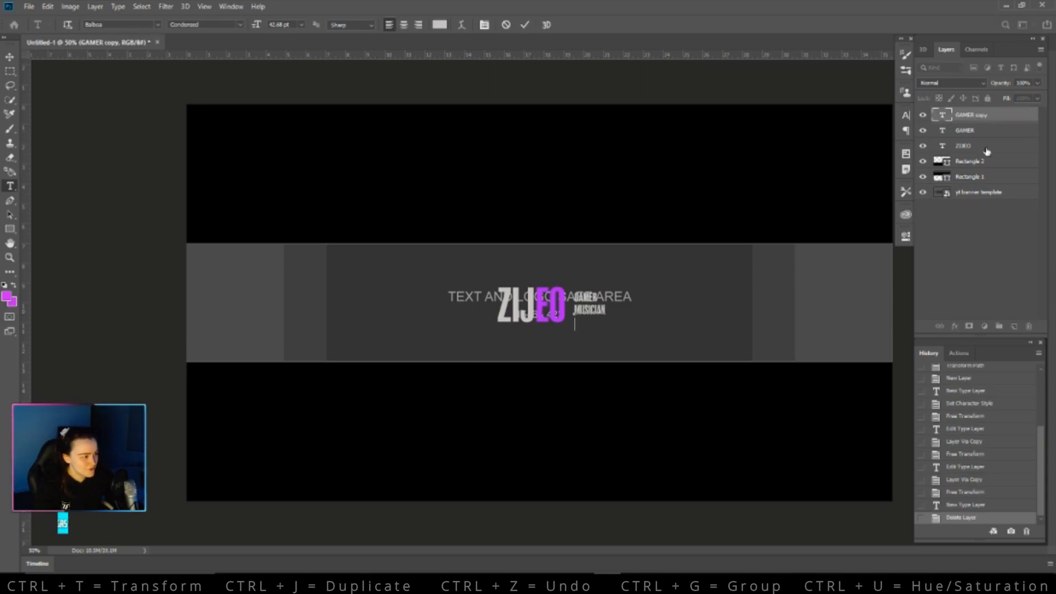
Nudge the GAMER and MUSICIAN text layers down together by about 12 px to centre them beside ZIJEO.
click(993, 132)
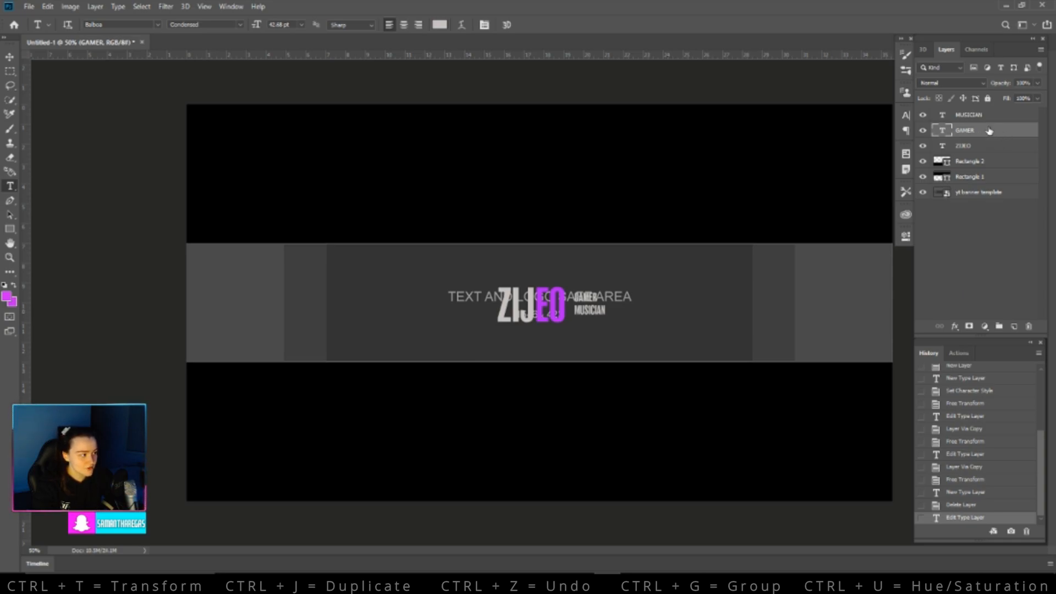
shift+click(995, 118)
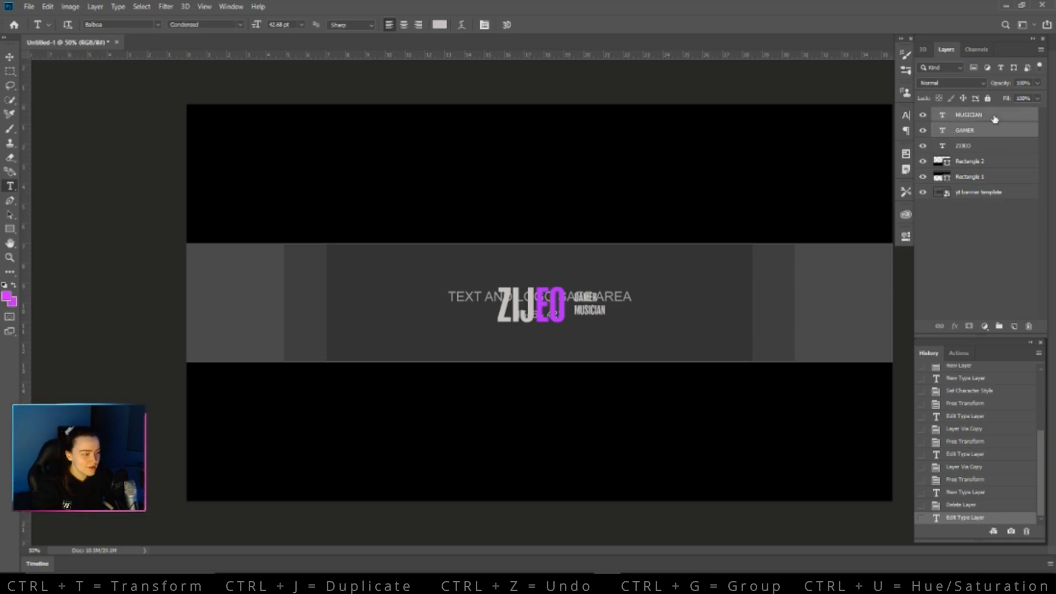
key(ctrl+t)
key(Down)
key(Down)
key(Down)
key(Down)
key(Down)
key(Down)
key(Down)
key(Down)
key(Down)
key(Down)
key(Down)
key(Down)
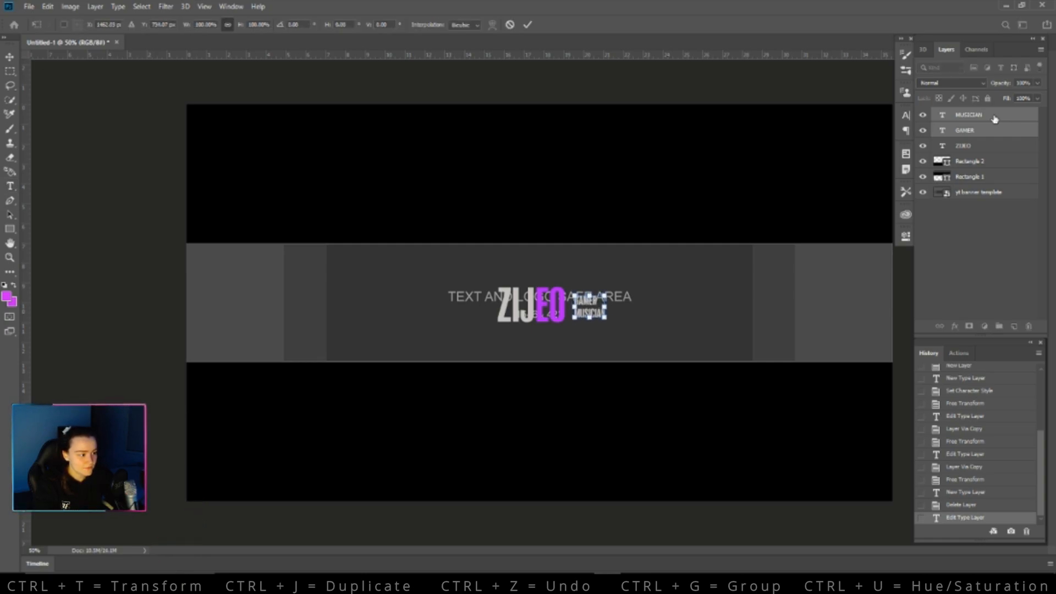
key(Up)
key(Up)
key(Down)
key(Down)
key(Return)
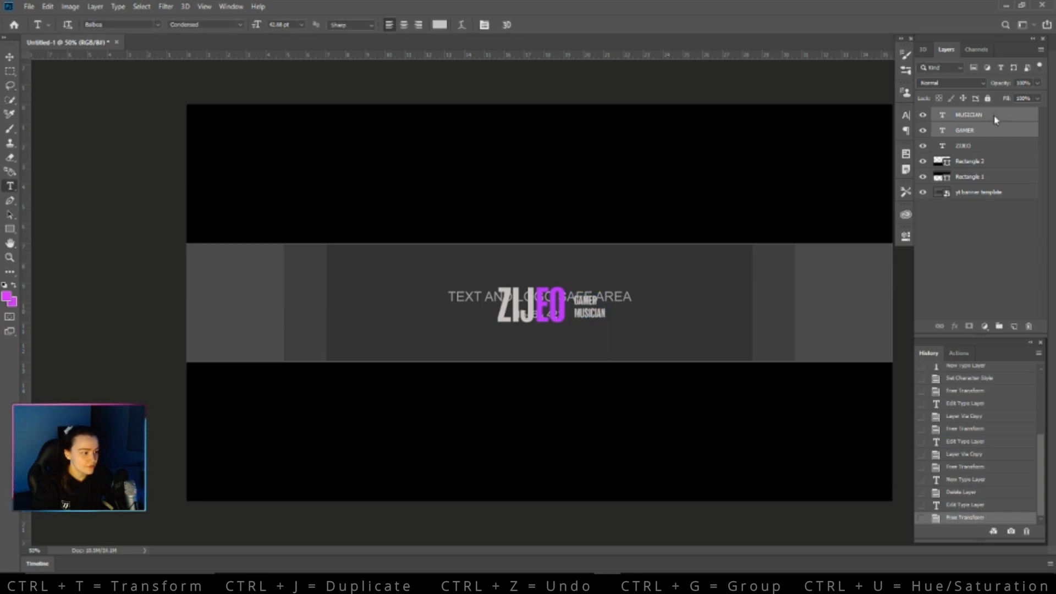
Duplicate the MUSICIAN text layer and place the copy beneath ZIJEO, aligned with the Z's left edge.
click(994, 115)
key(ctrl+j)
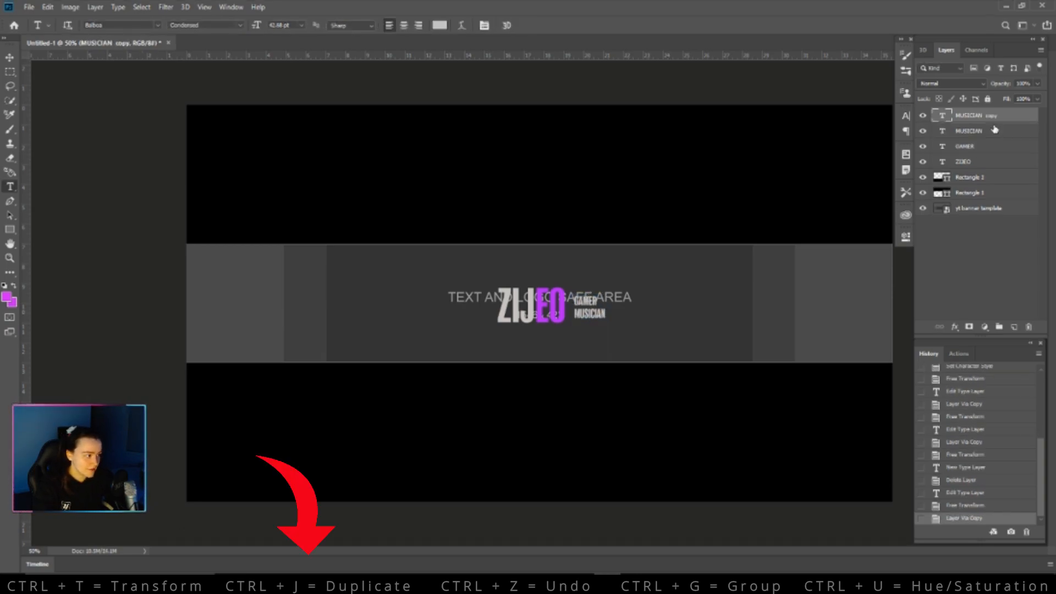
key(ctrl+t)
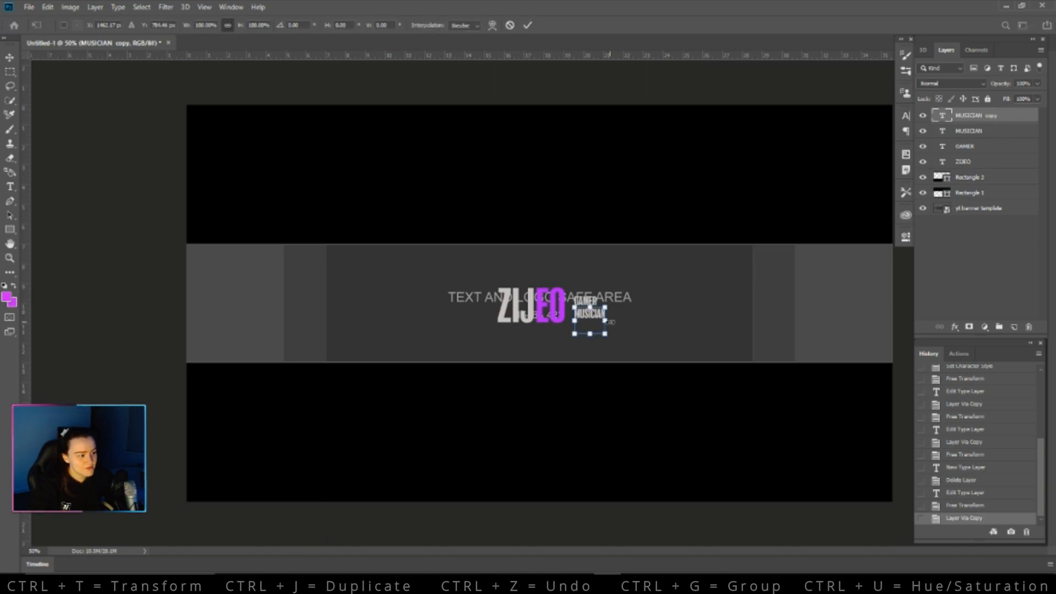
drag(591, 324, 514, 341)
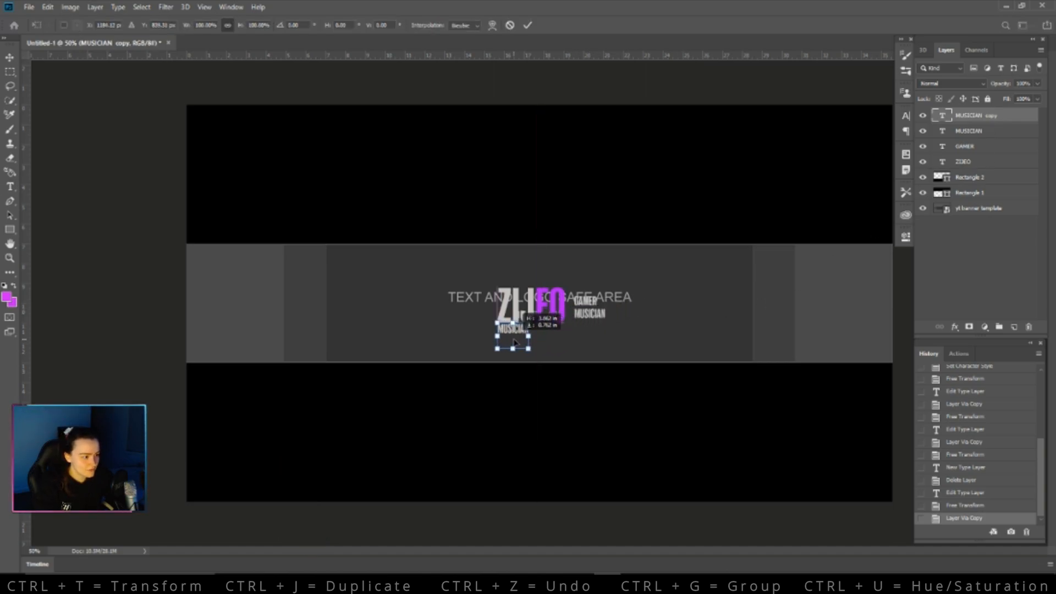
key(Return)
Replace the text of the MUSICIAN copy beneath ZIJEO with OFFICIAL.
key(t)
click(528, 329)
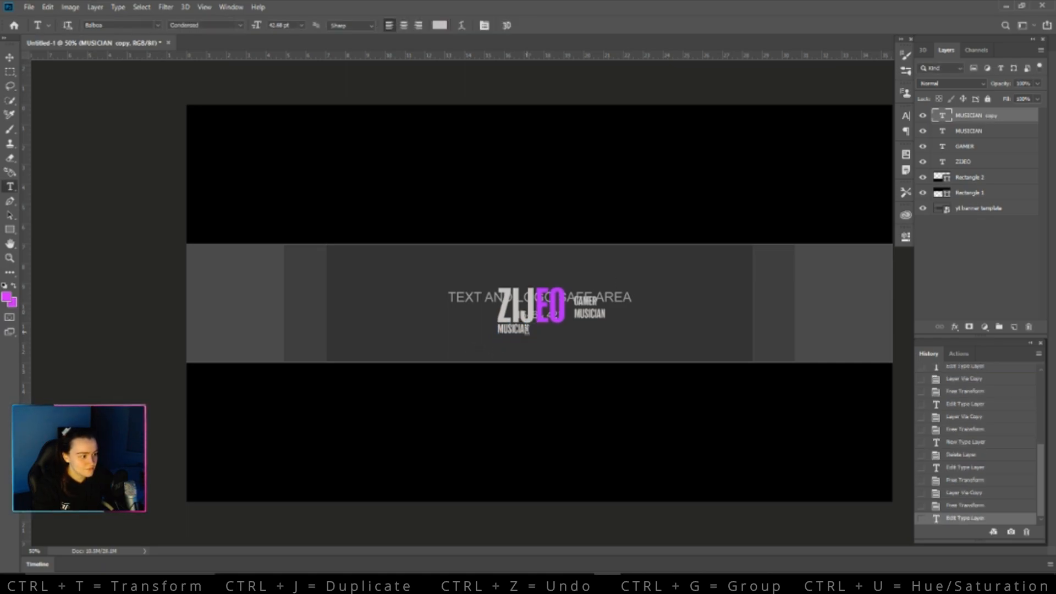
key(BackSpace)
key(BackSpace)
key(BackSpace)
key(BackSpace)
key(BackSpace)
key(BackSpace)
key(BackSpace)
text(OFF)
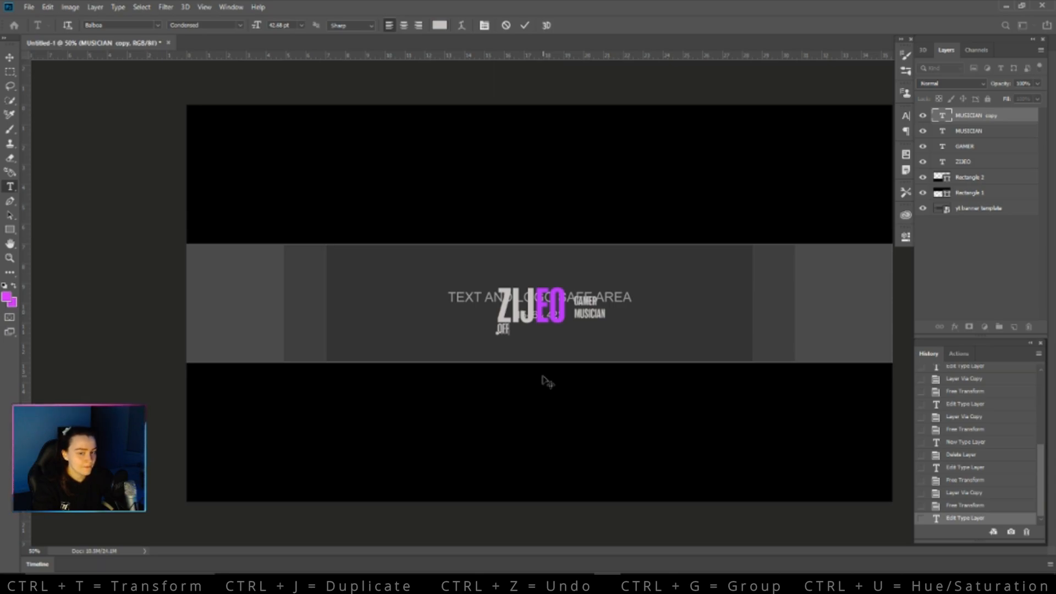
text(ICIAL)
key(ctrl+Return)
Stretch the OFFICIAL text horizontally to about 116% of its width, keeping its left edge in place.
key(ctrl+t)
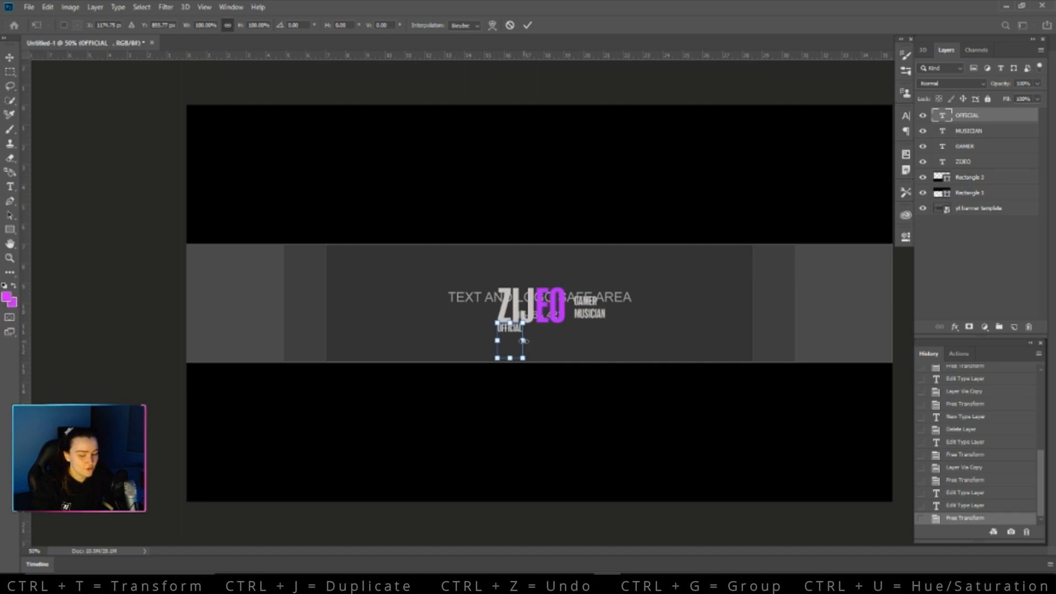
drag(525, 344, 528, 345)
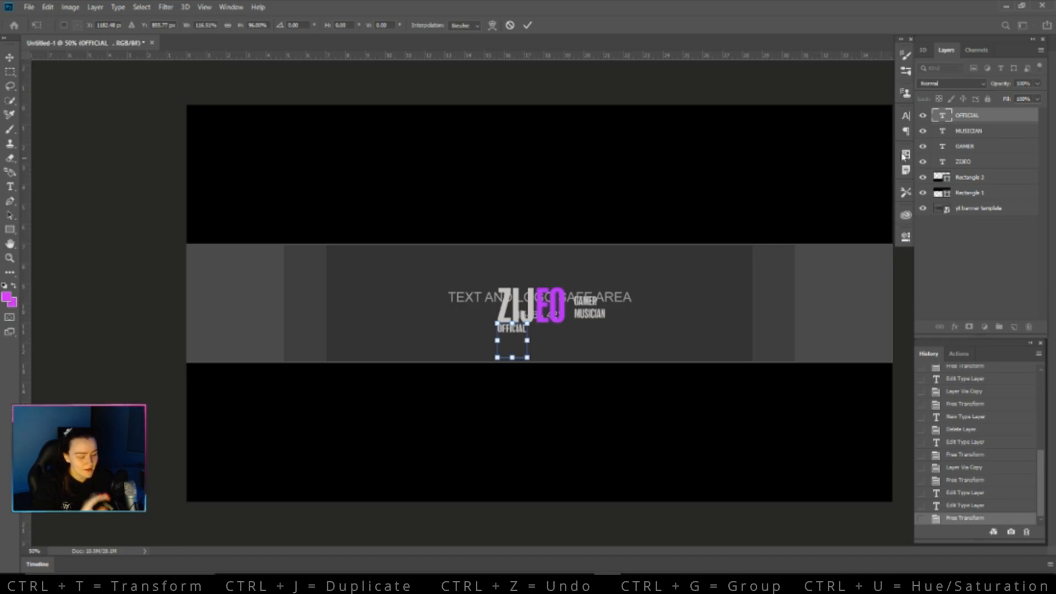
key(Return)
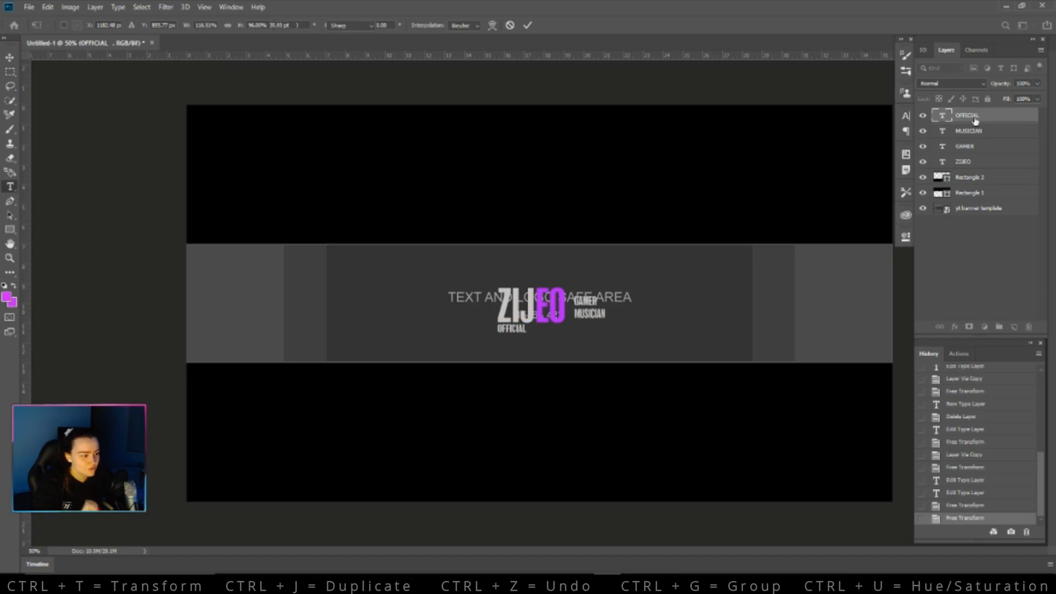
Create a new layer and draw a closed triangular Pen path covering the upper-left half of the banner strip's left end.
click(1014, 328)
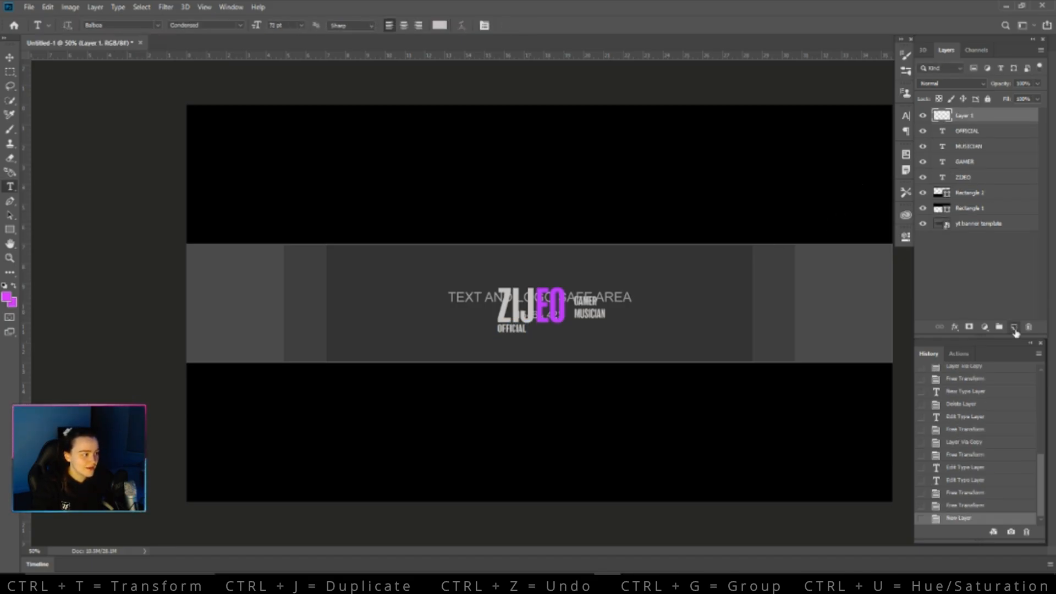
click(10, 201)
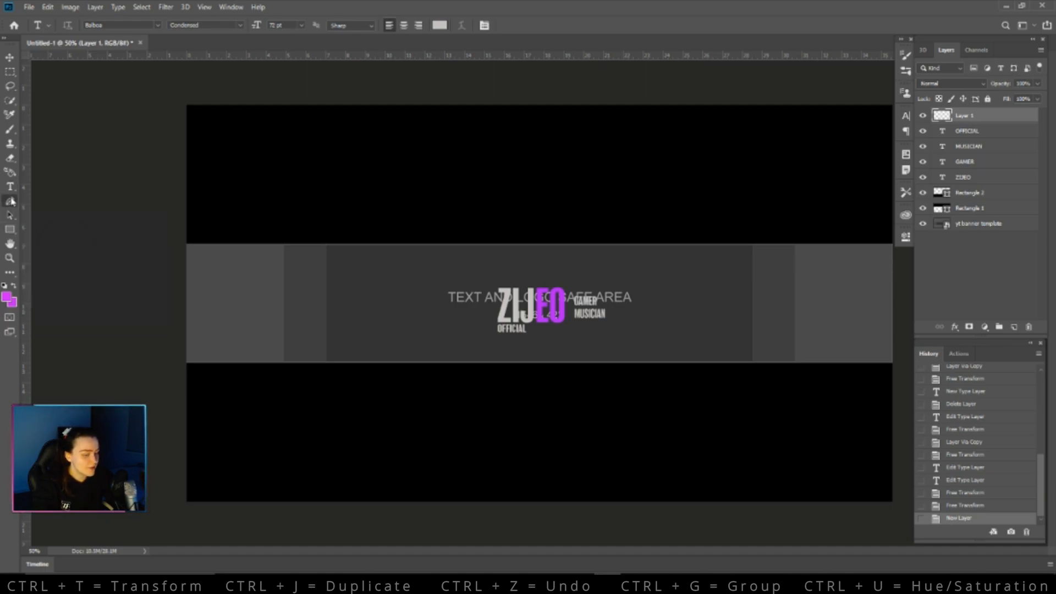
click(420, 231)
click(178, 366)
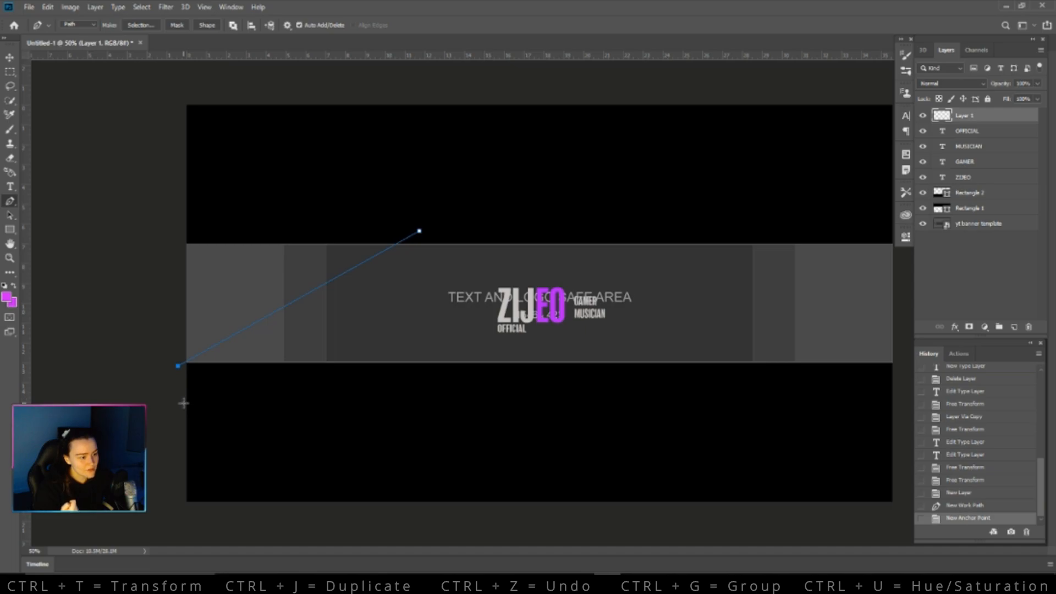
click(168, 231)
click(416, 234)
Fill the triangular path at 100% opacity with purple #ae00ff sampled from the EO letters.
right_click(268, 271)
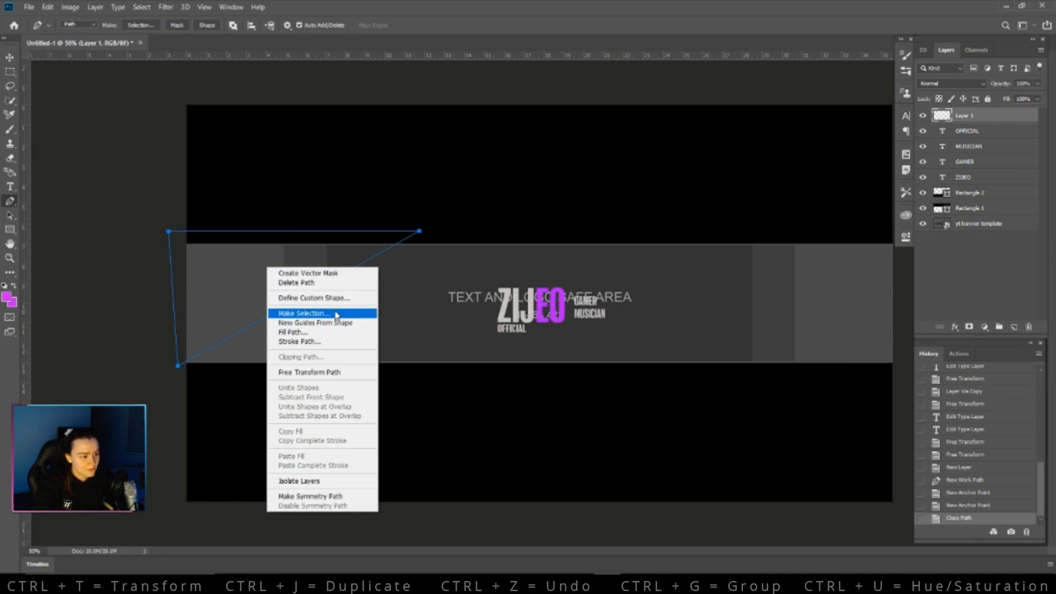
click(318, 333)
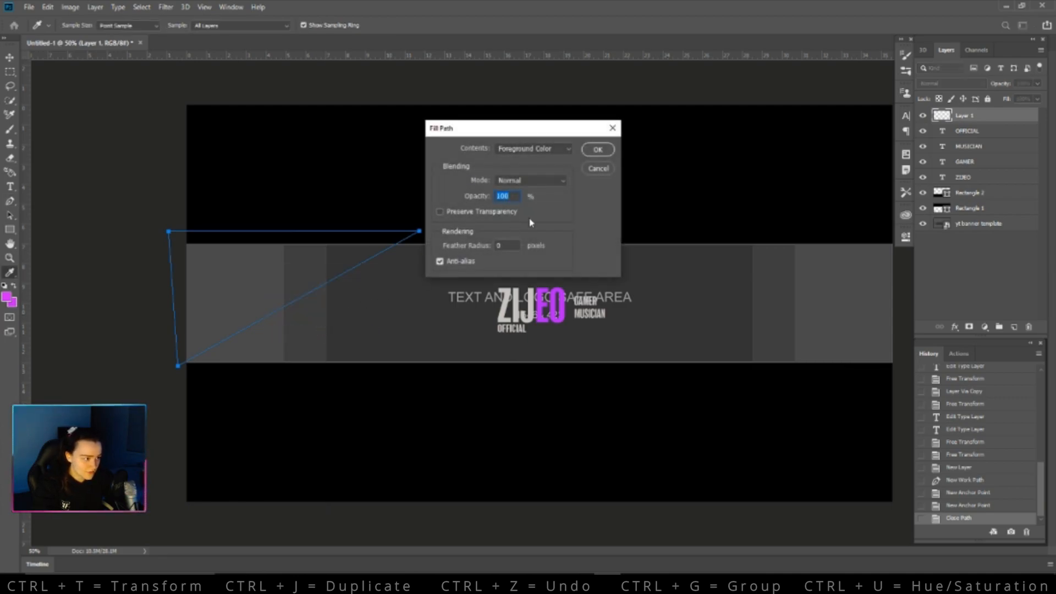
click(541, 149)
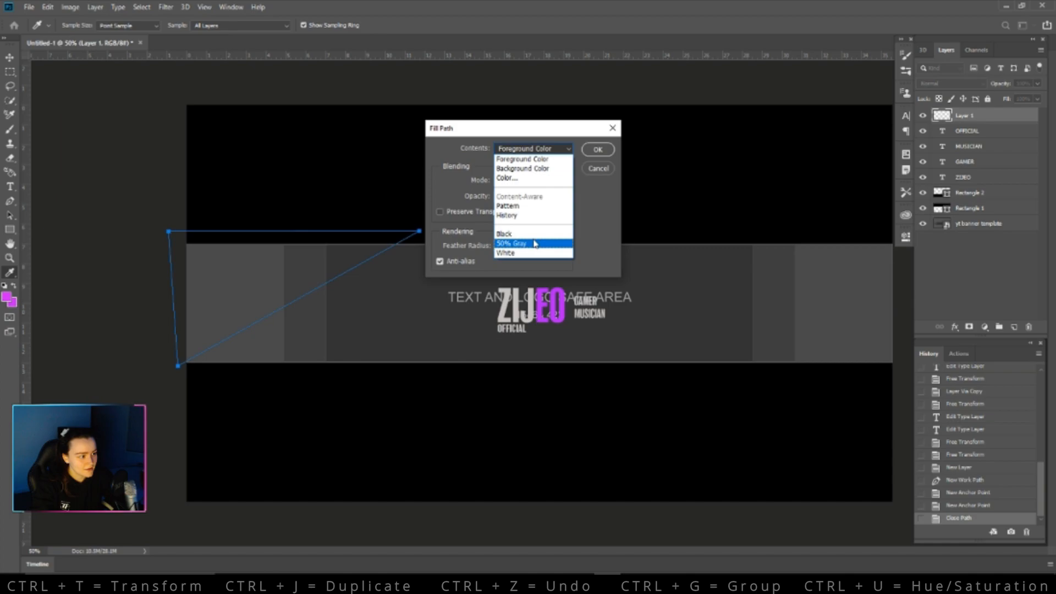
click(535, 178)
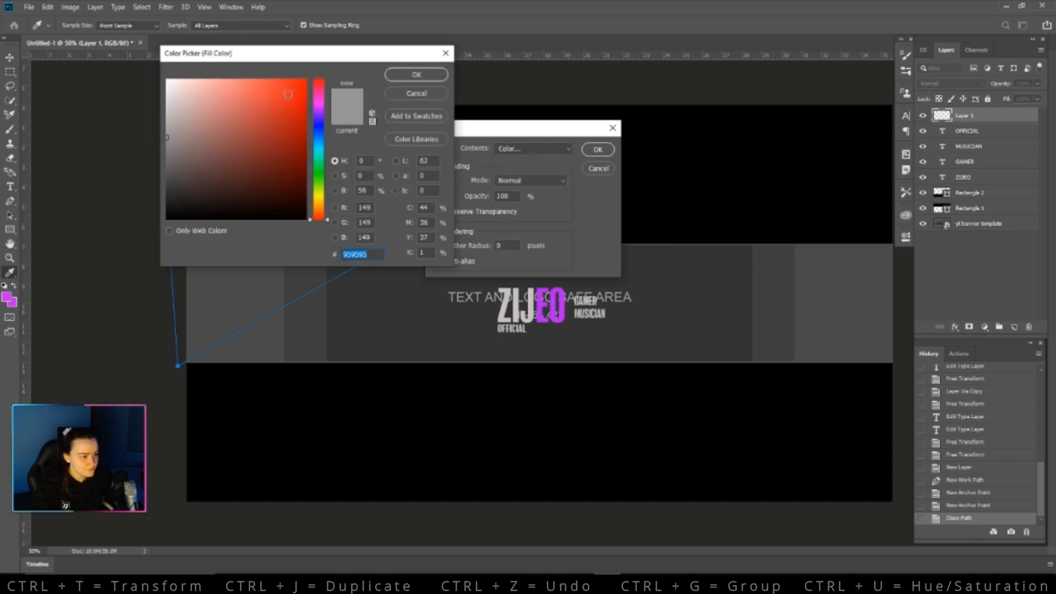
click(554, 308)
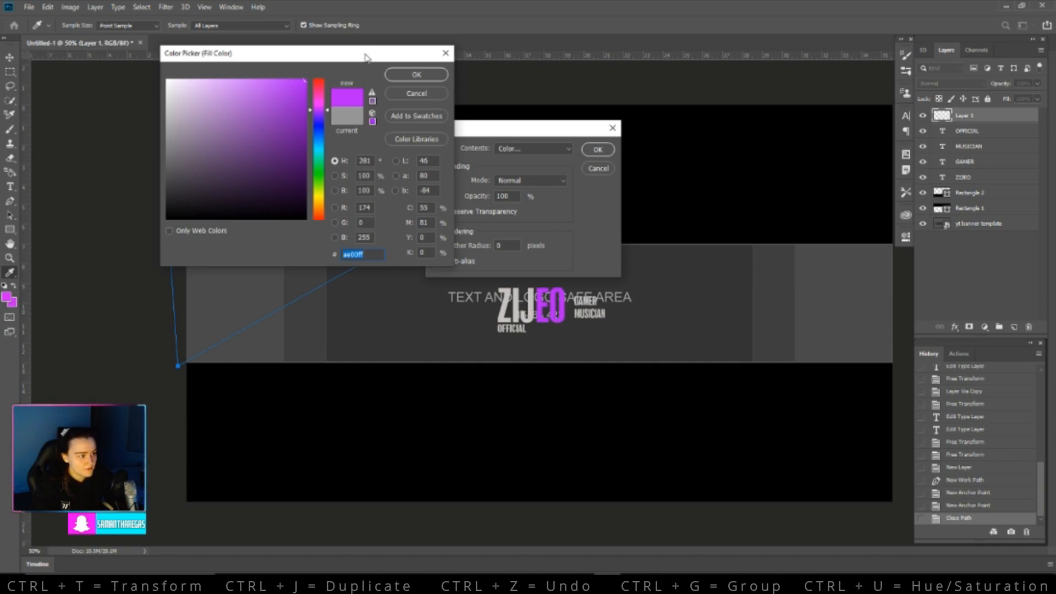
click(404, 75)
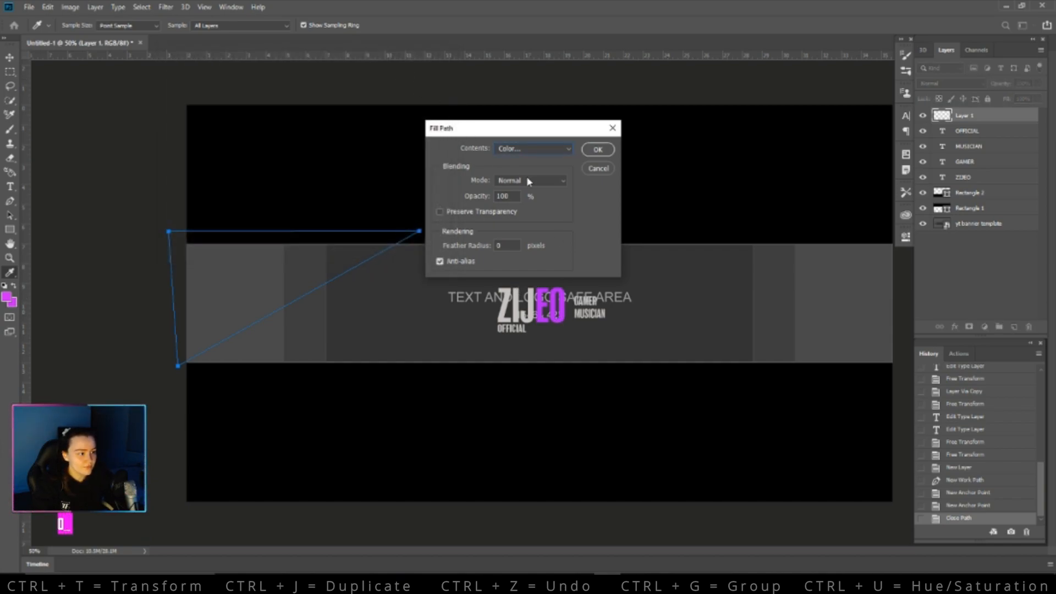
click(591, 150)
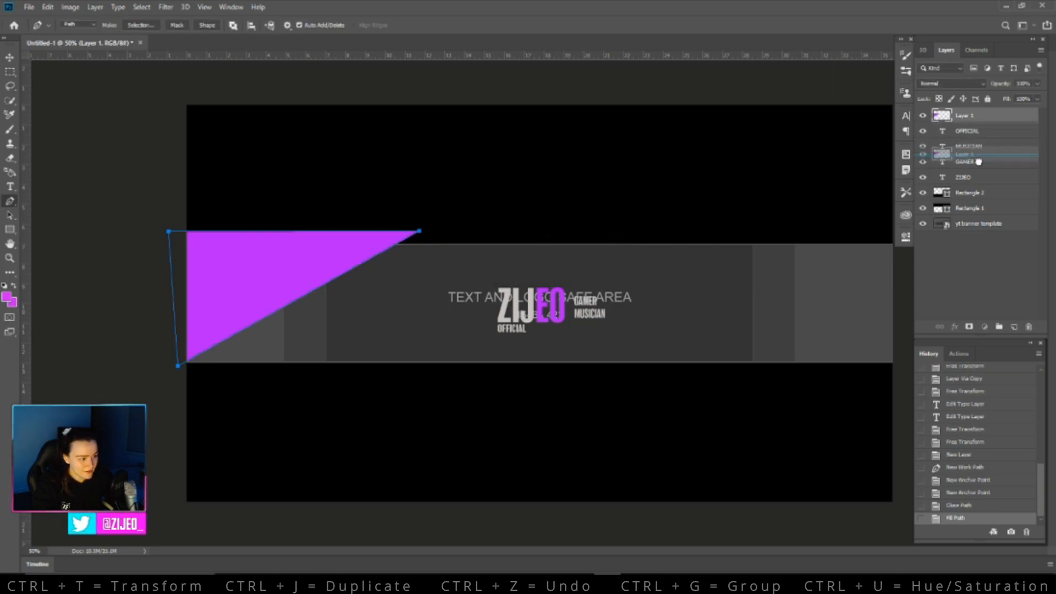
Place the purple triangle layer directly above the yt banner template, beneath both black rectangles, and delete its leftover path.
drag(968, 214, 968, 216)
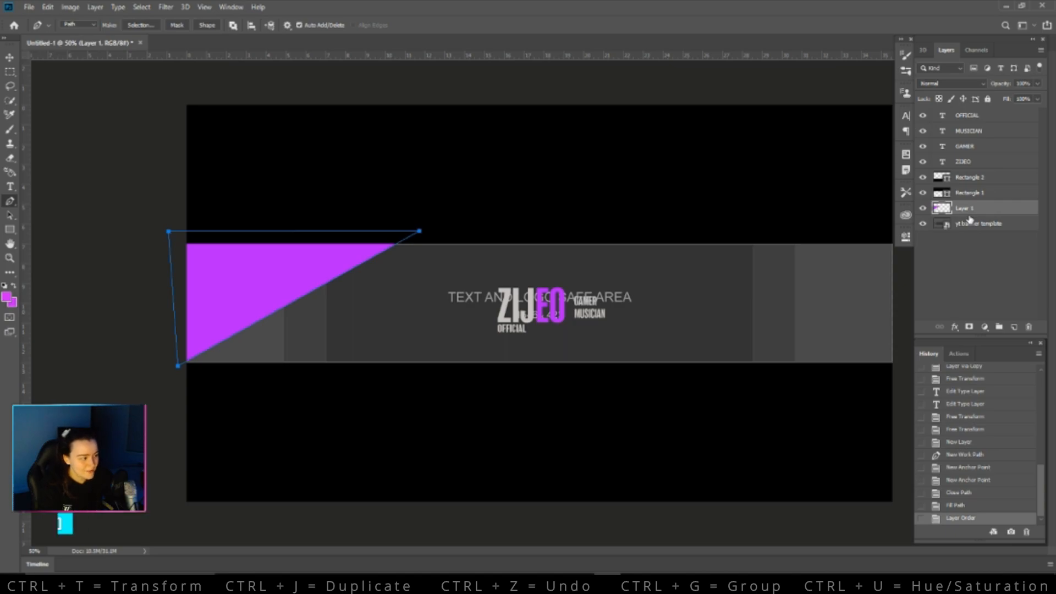
click(984, 121)
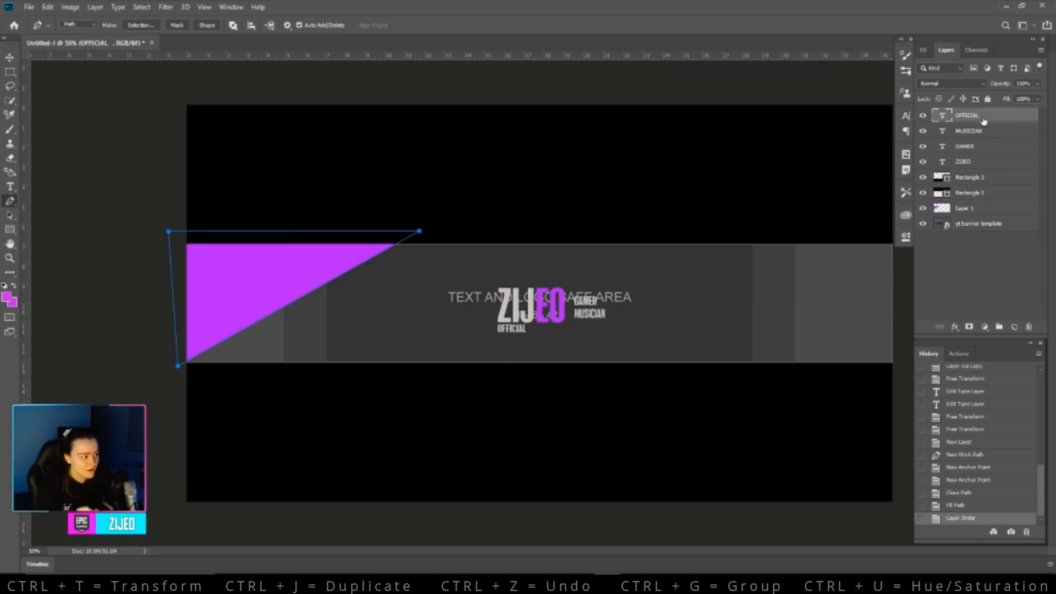
click(972, 206)
right_click(260, 294)
click(287, 305)
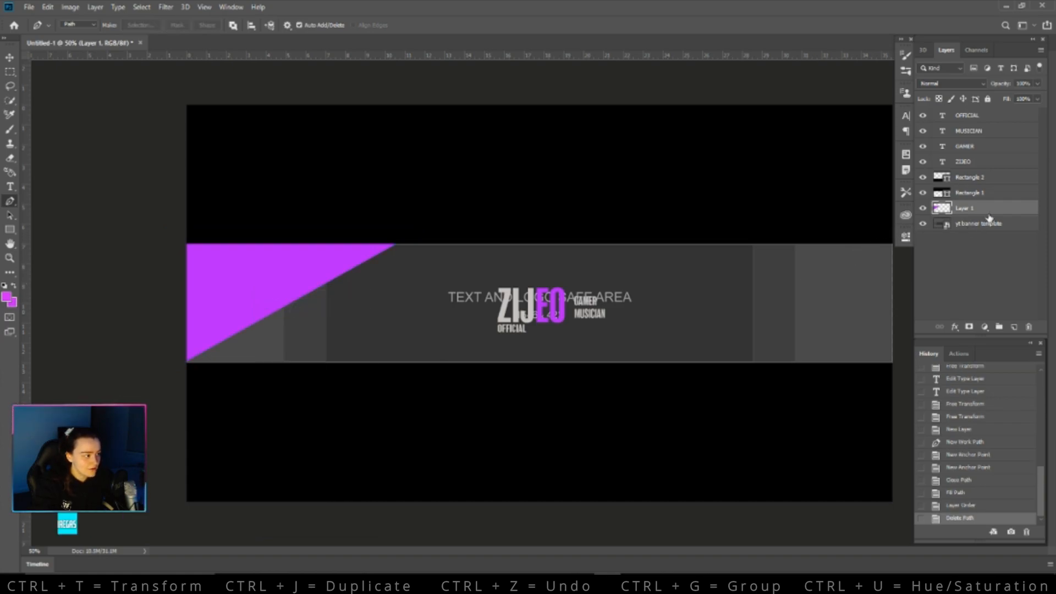
Nudge the purple triangle down by about 4 px so its lower tip meets the bottom border.
key(ctrl+t)
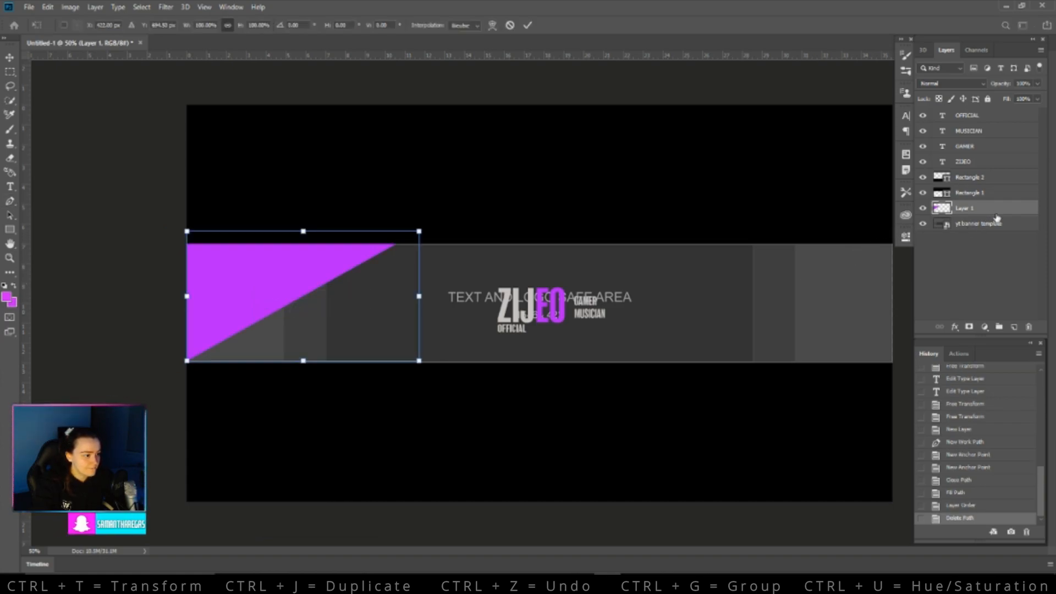
key(Return)
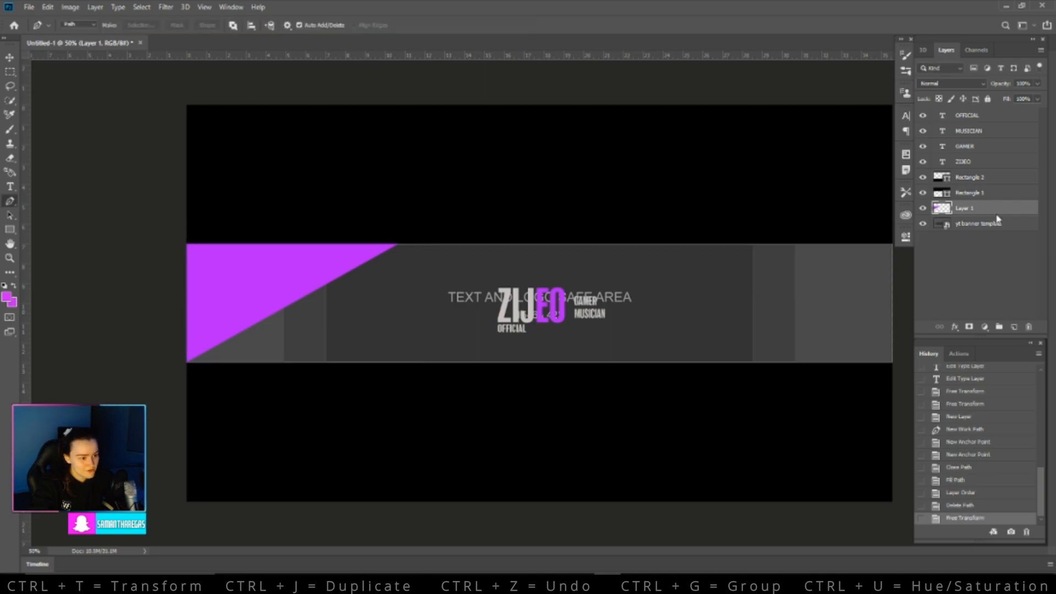
right_click(968, 209)
key(Escape)
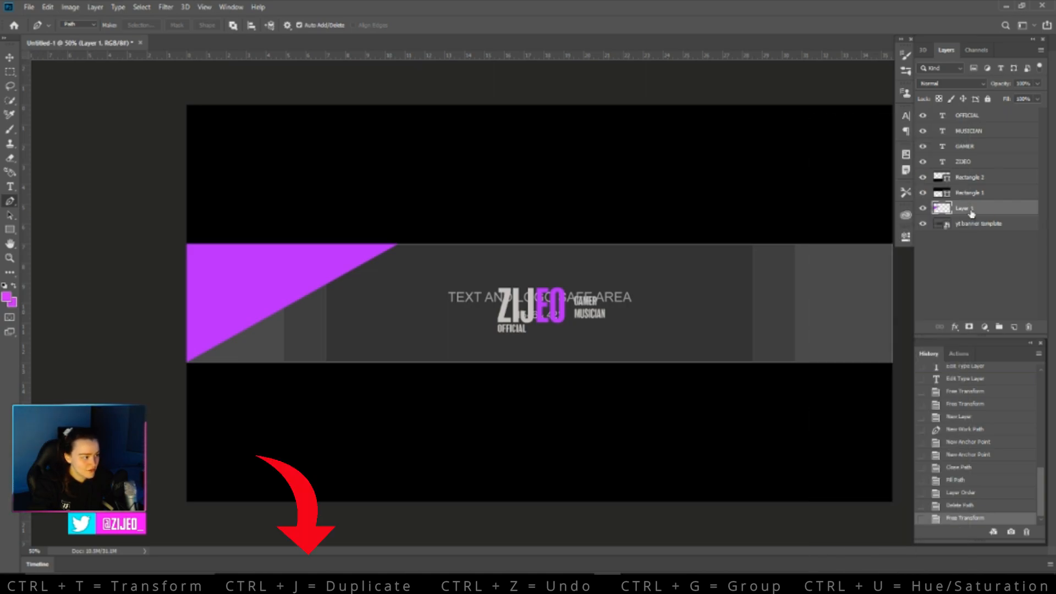
Duplicate the purple triangle layer and flip the copy vertically to form a mirrored notch shape.
key(ctrl+j)
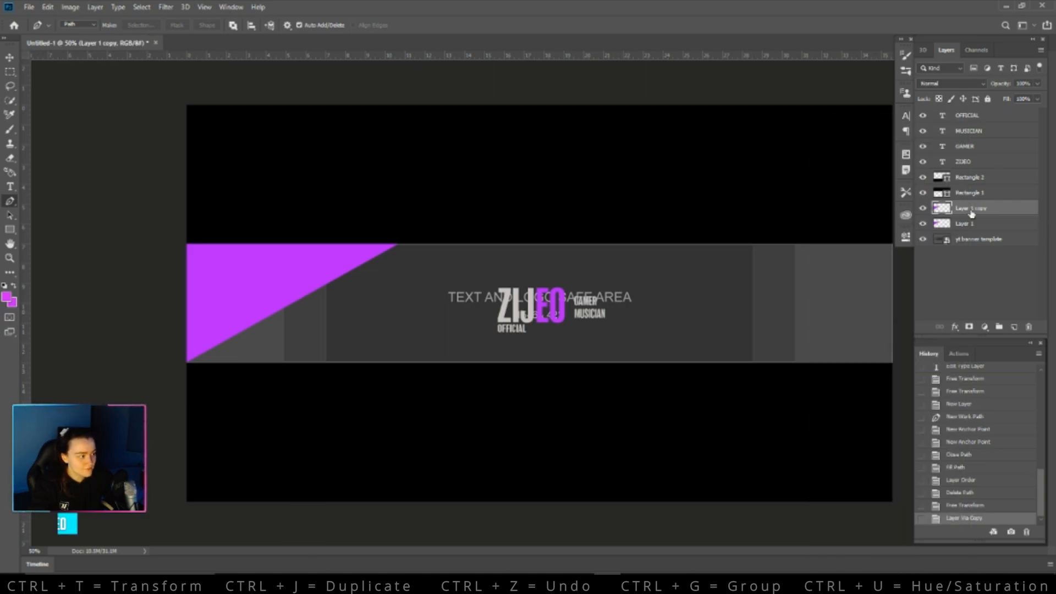
key(ctrl+t)
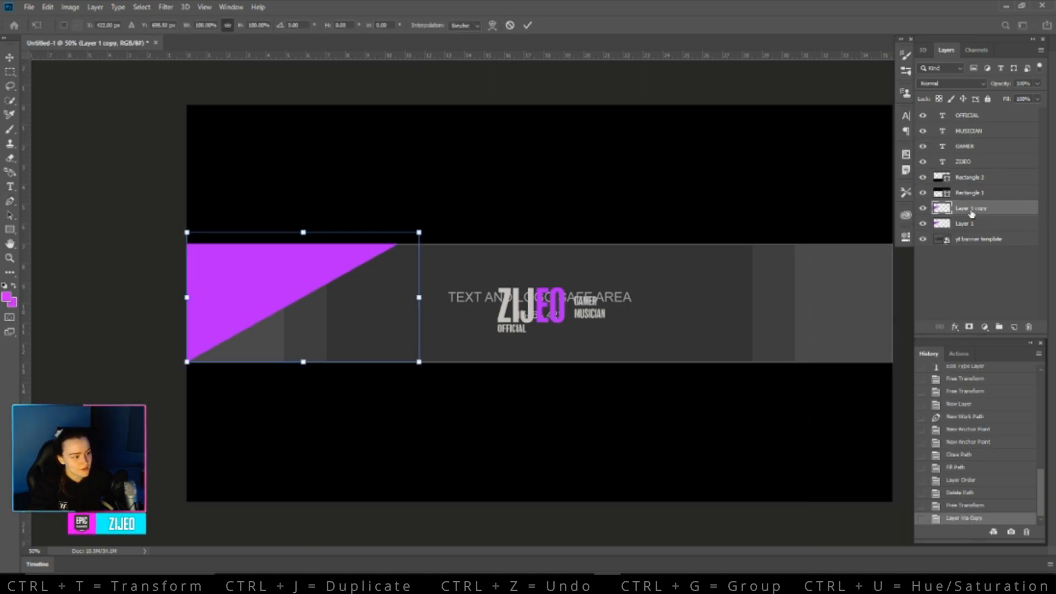
right_click(268, 348)
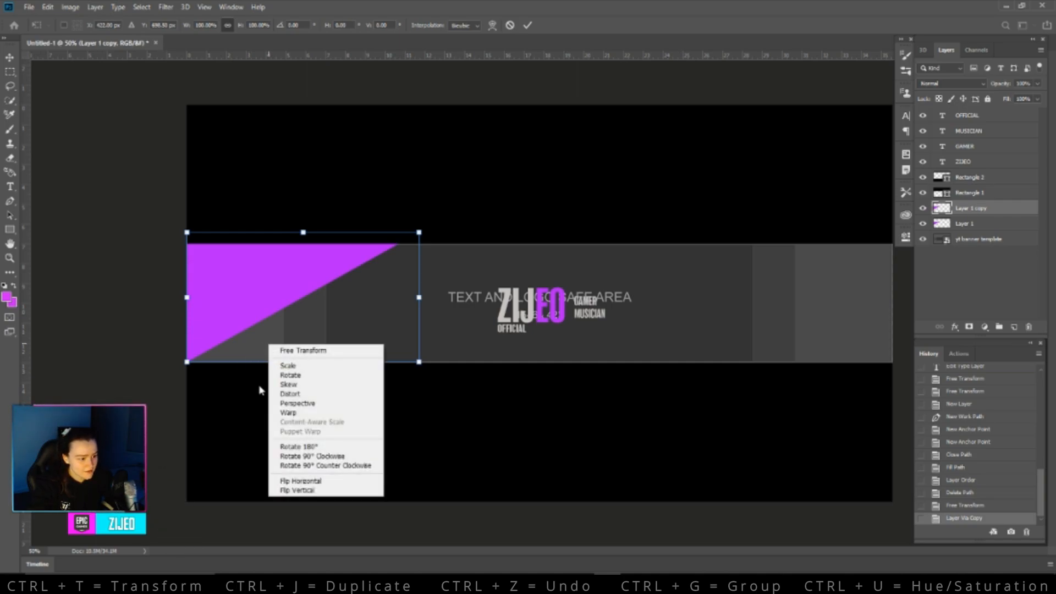
click(316, 492)
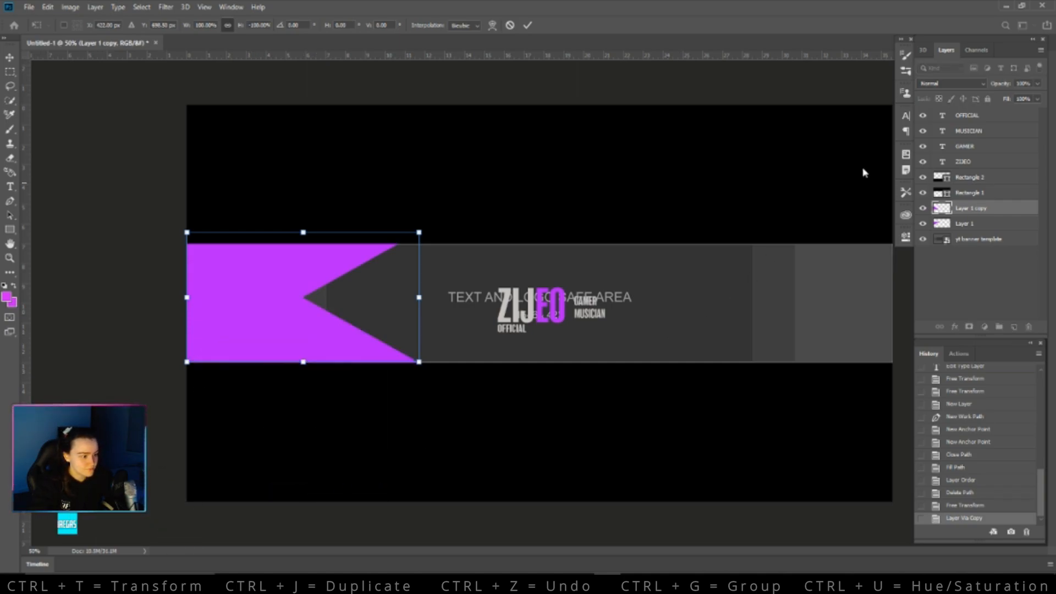
Shift both purple triangle layers about 100 px to the right together and stretch their left side back to the banner's left edge.
click(979, 231)
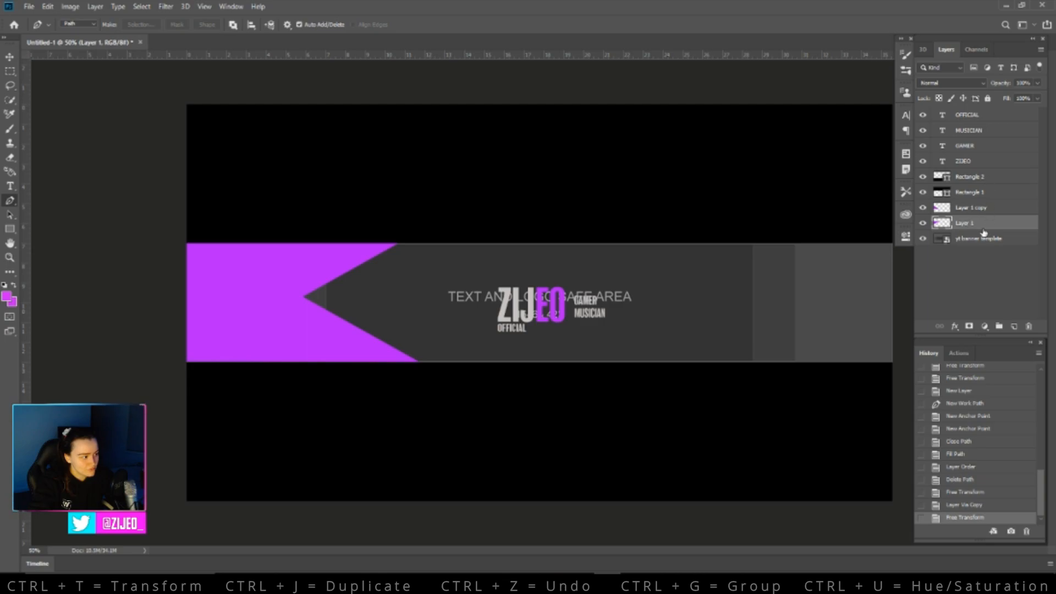
shift+click(979, 213)
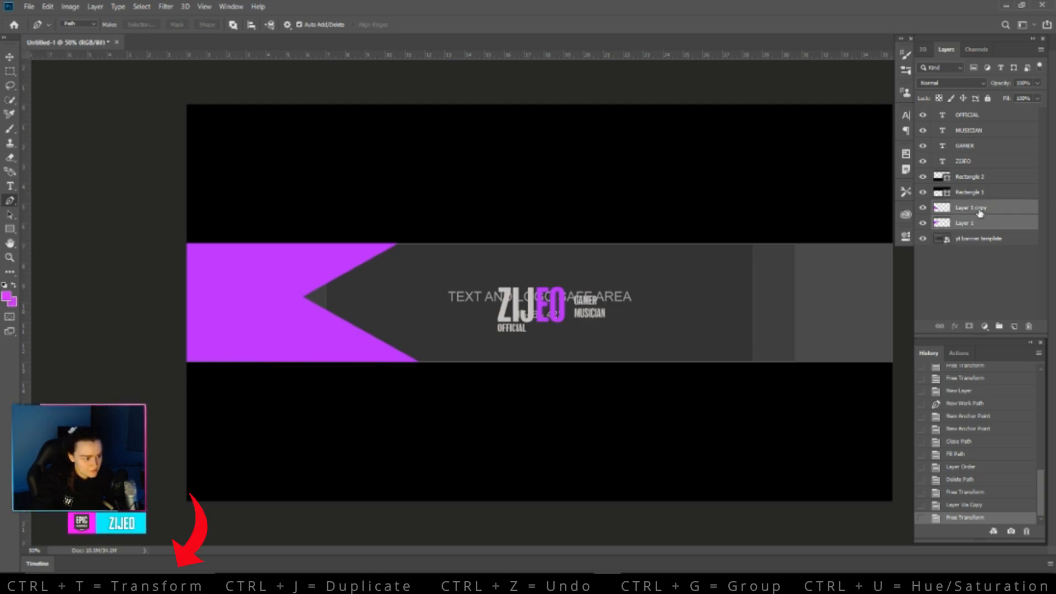
key(ctrl+t)
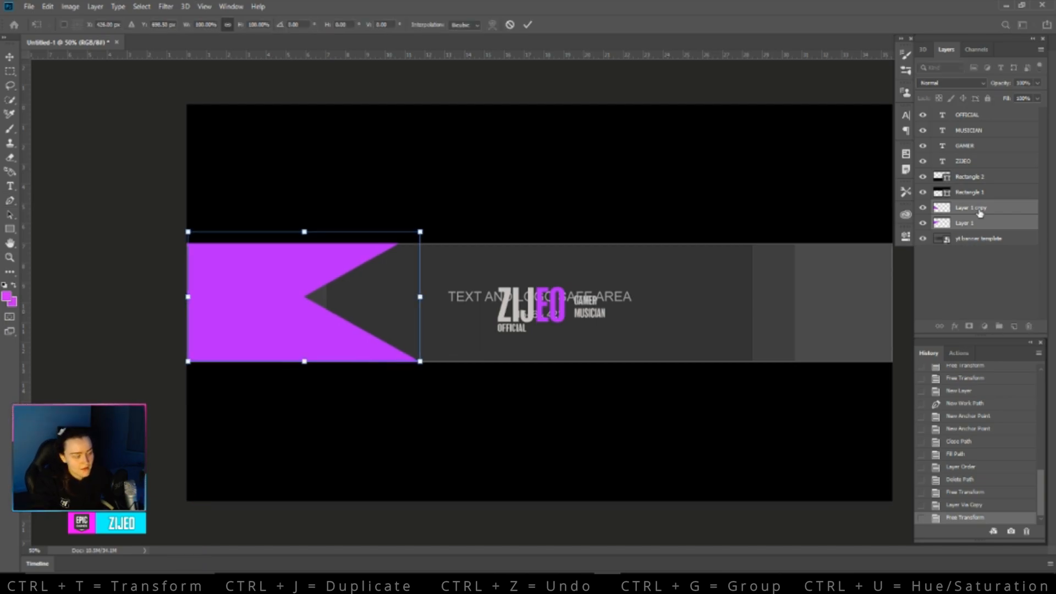
key(shift+Right)
key(shift+Right)
key(shift+Right)
key(shift+Right)
key(shift+Right)
key(shift+Right)
key(shift+Right)
key(shift+Right)
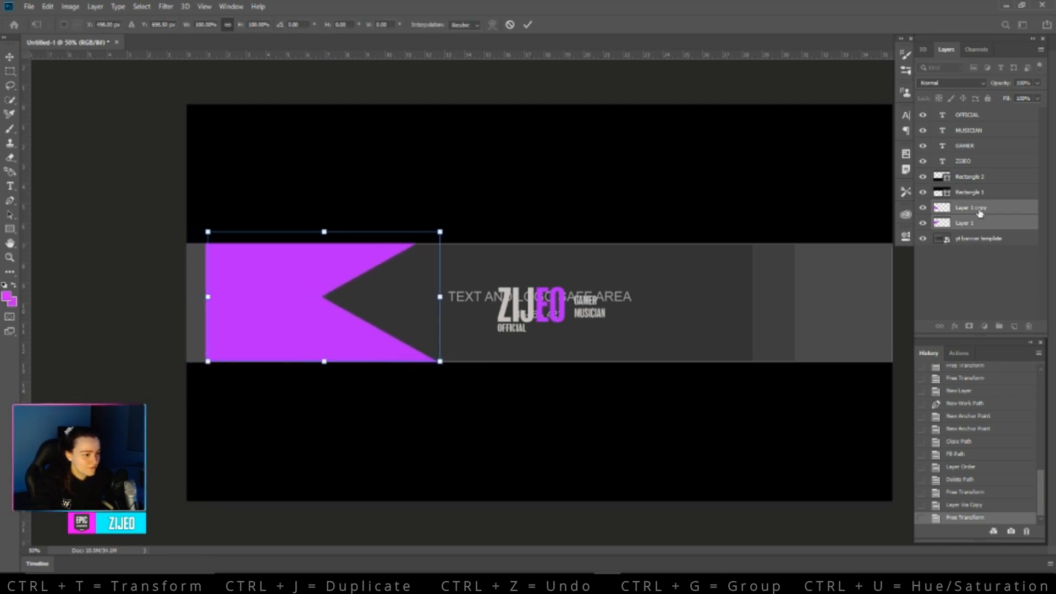
key(shift+Right)
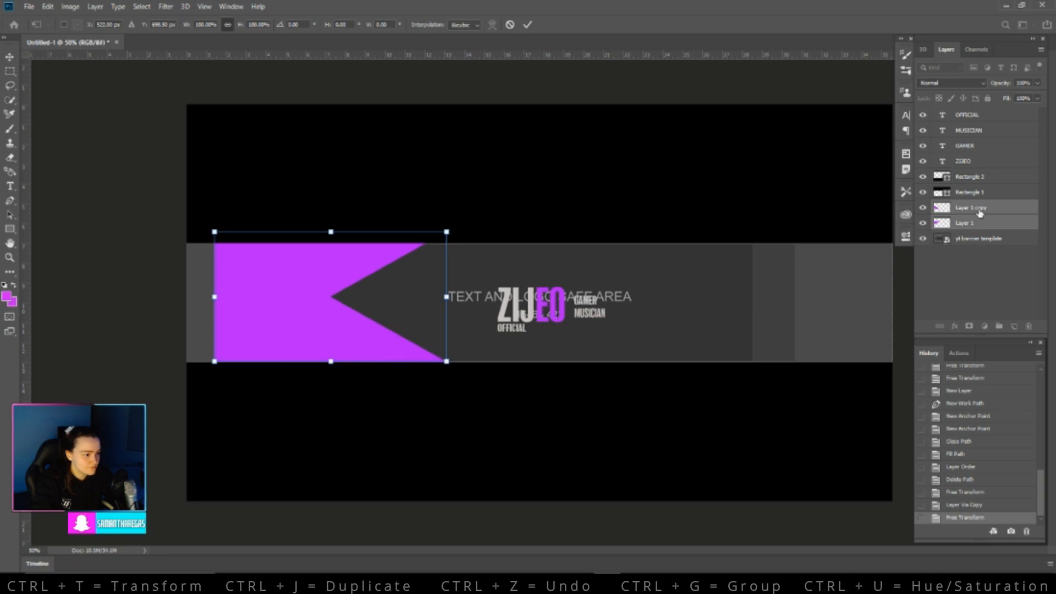
drag(214, 297, 187, 302)
key(p)
Add a new layer above Layer 1 copy and draw a closed four-point arrowhead Pen path along the purple shape's notch.
click(974, 241)
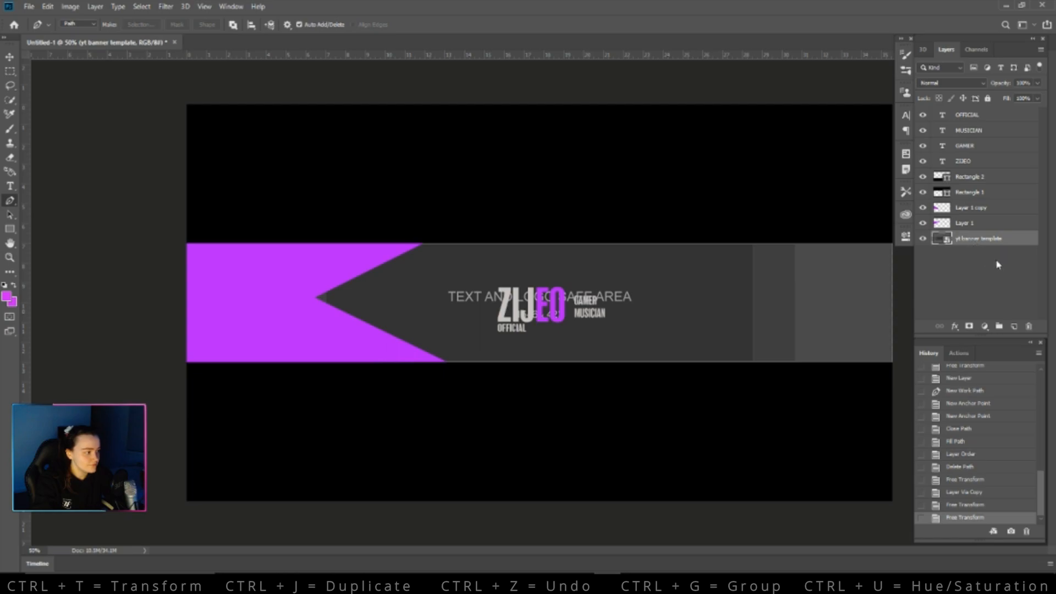
click(978, 212)
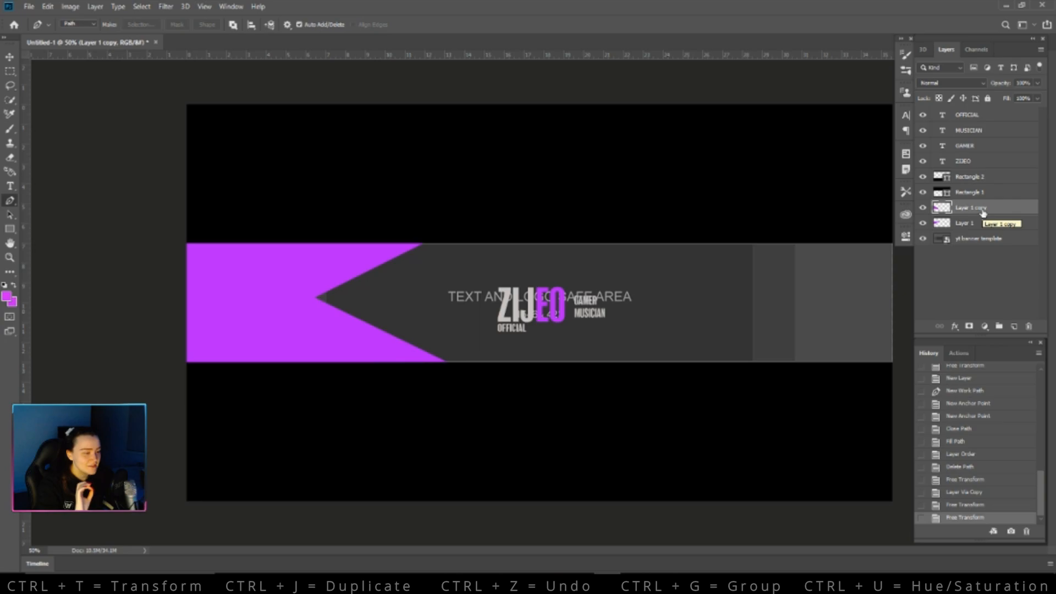
click(1014, 327)
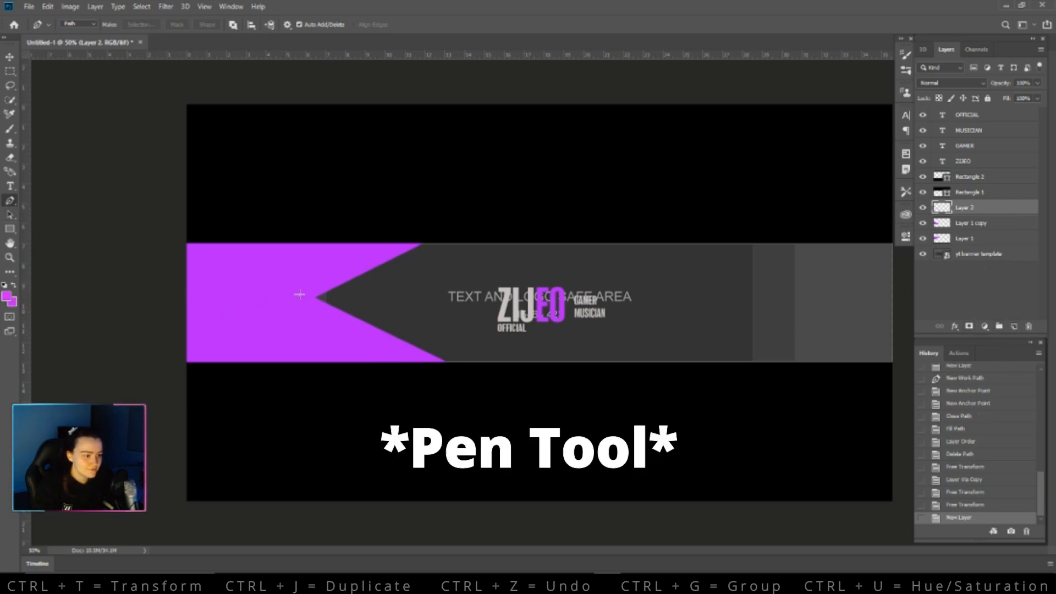
scroll(291, 299, up, 4)
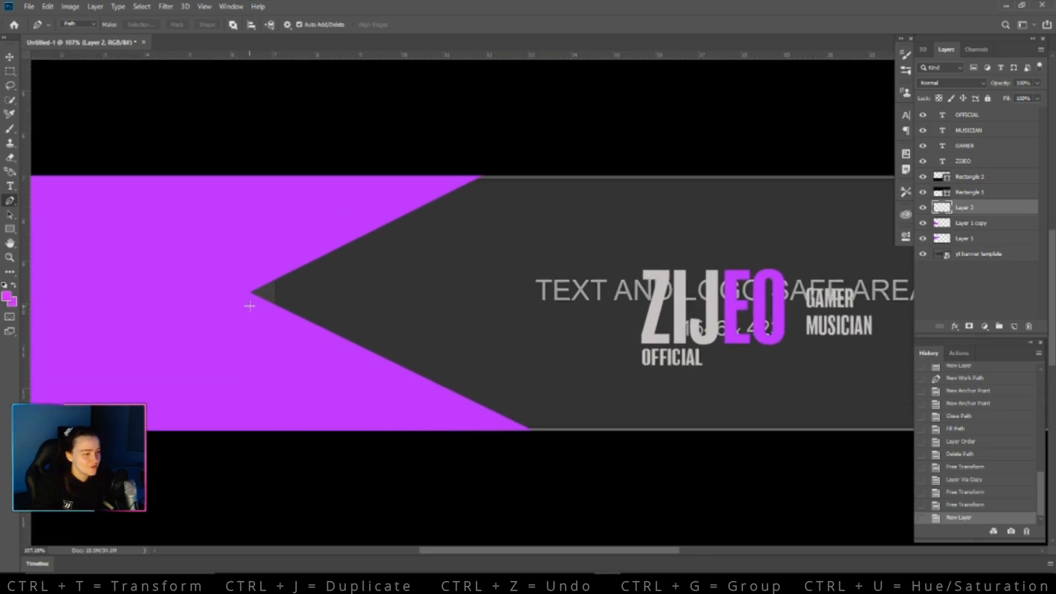
scroll(250, 306, up, 4)
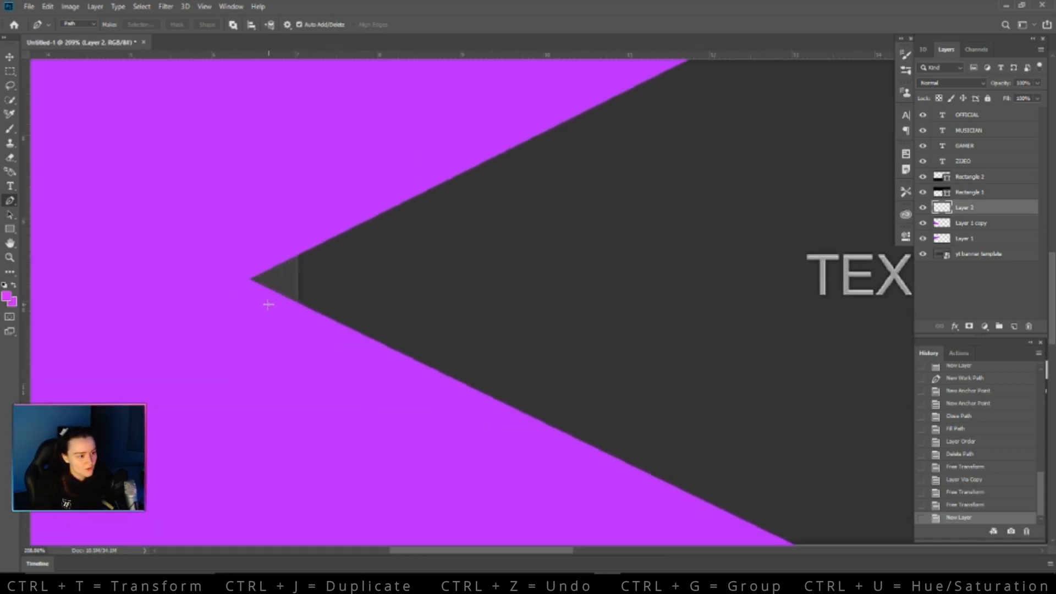
scroll(268, 301, down, 1)
scroll(328, 283, down, 1)
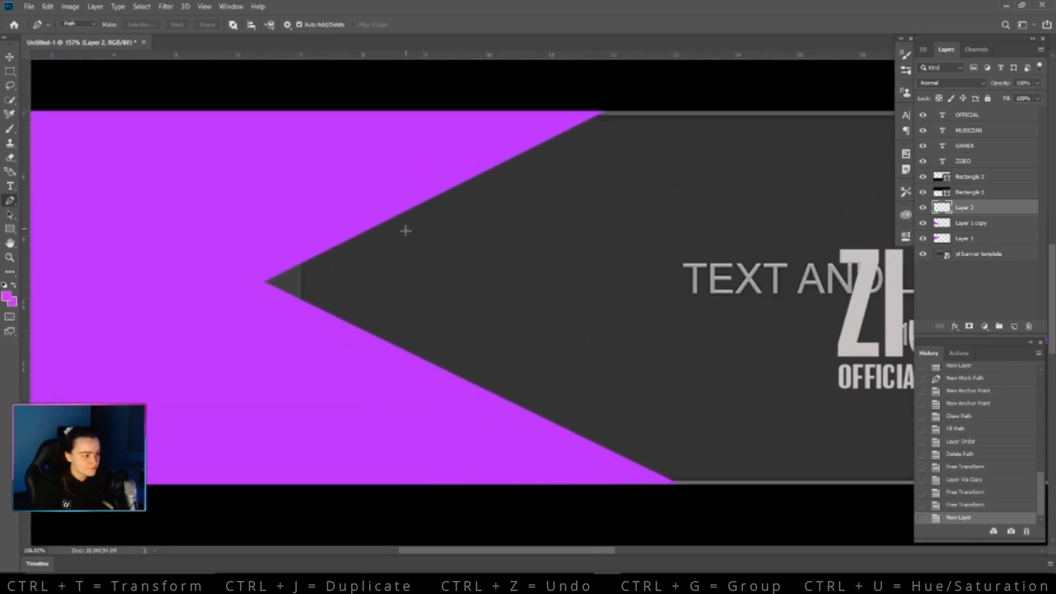
click(410, 208)
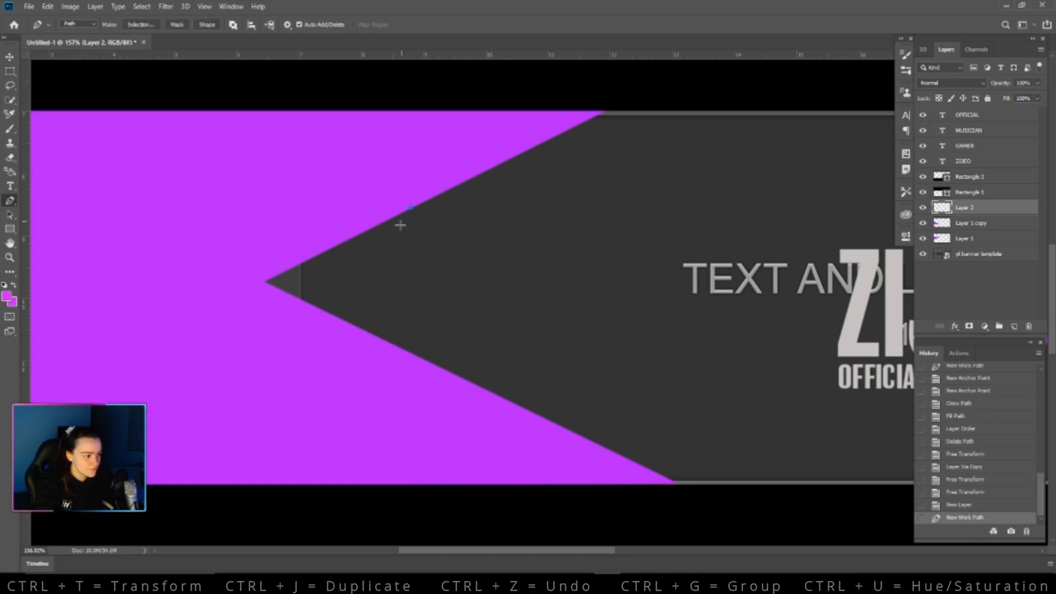
click(295, 280)
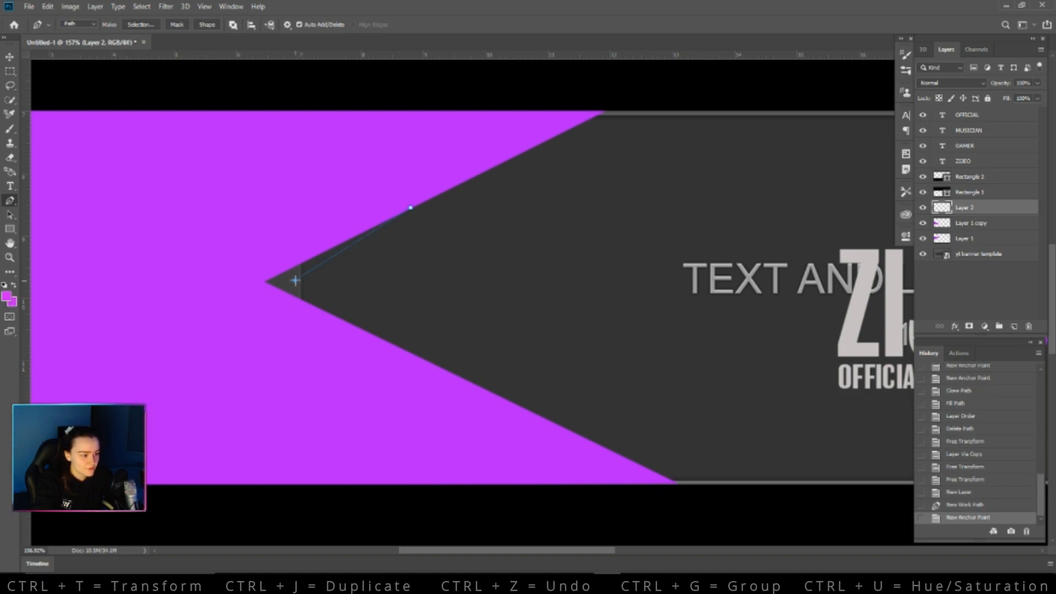
click(400, 348)
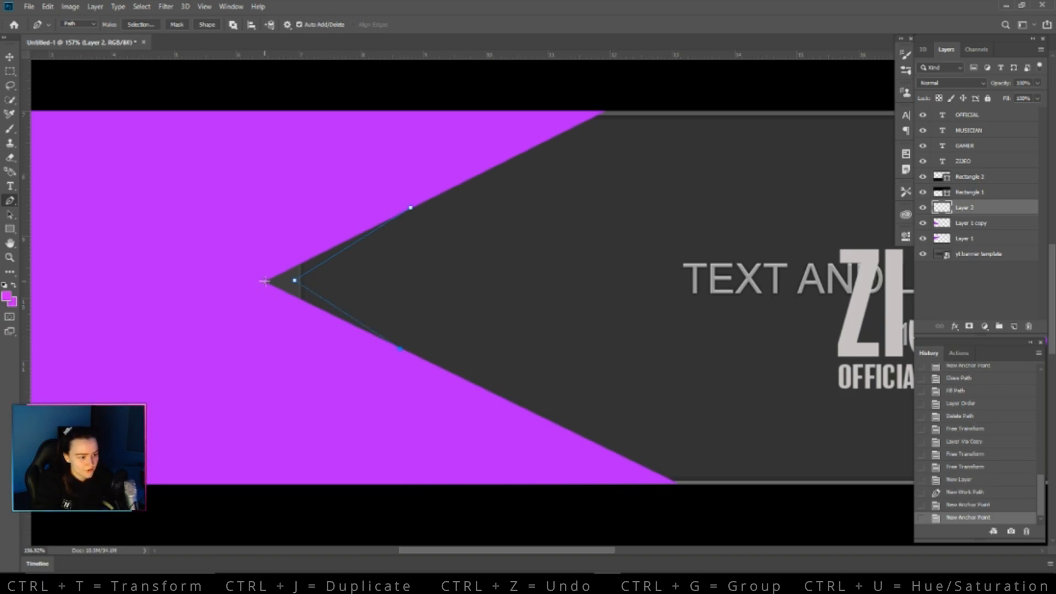
click(263, 281)
click(411, 209)
Fill the arrowhead path along the purple notch on Layer 2 with white (ffffff) and delete the path.
right_click(299, 291)
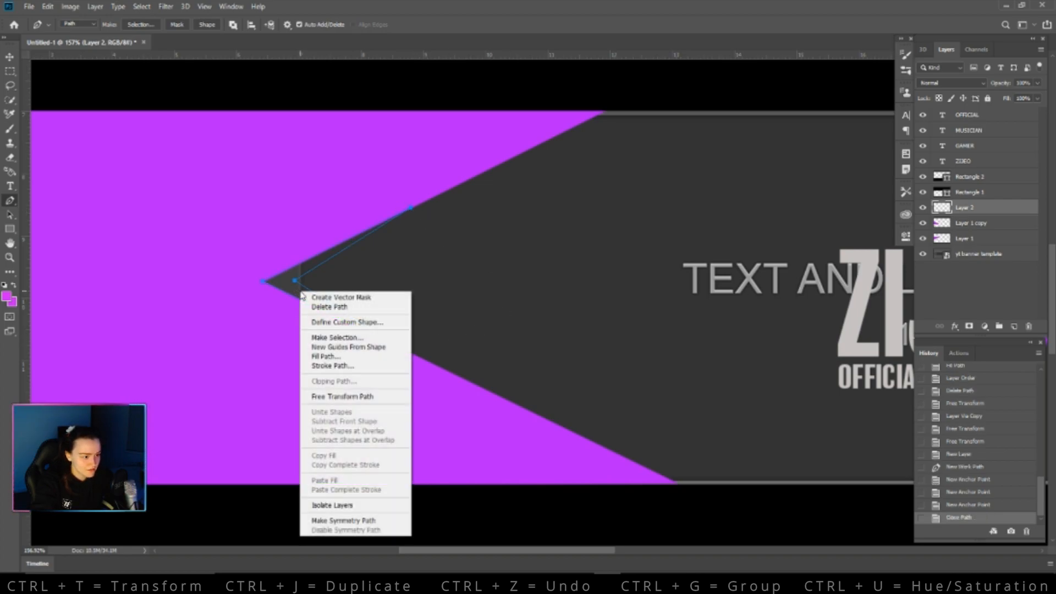
click(330, 356)
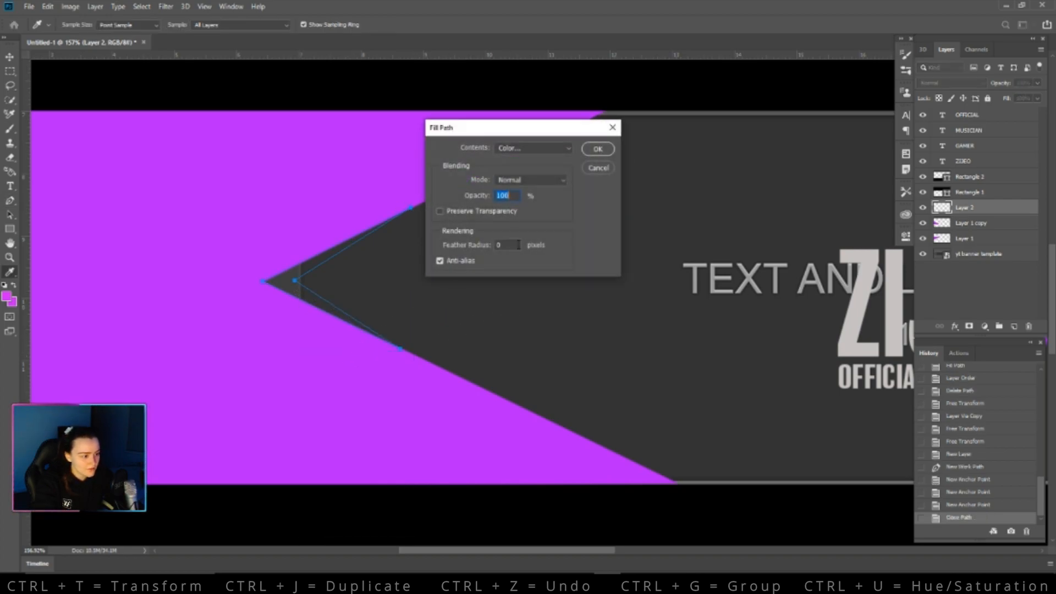
click(547, 149)
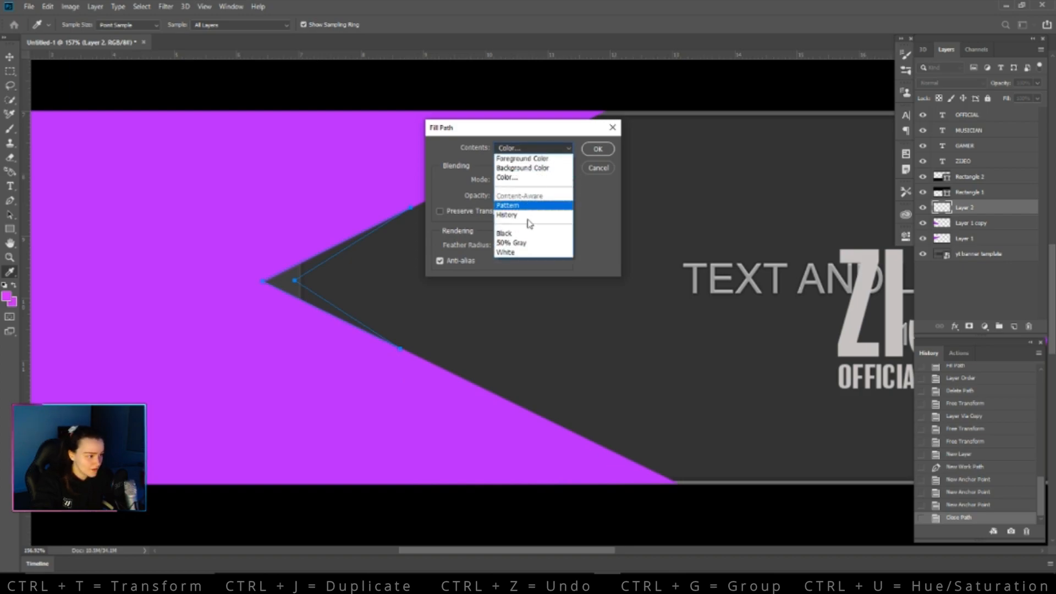
click(530, 185)
text(ffffff)
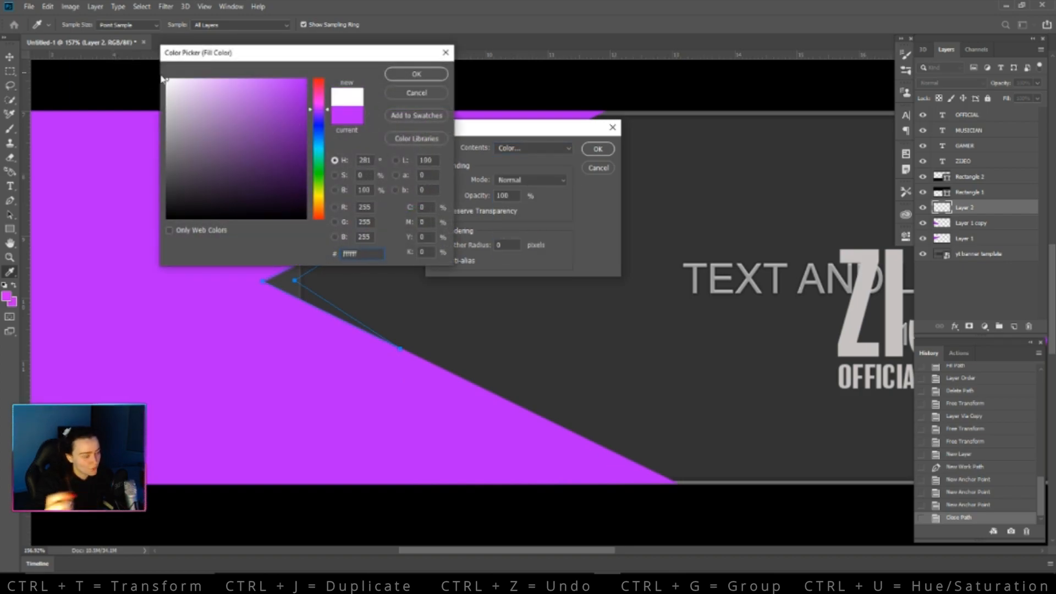
click(410, 75)
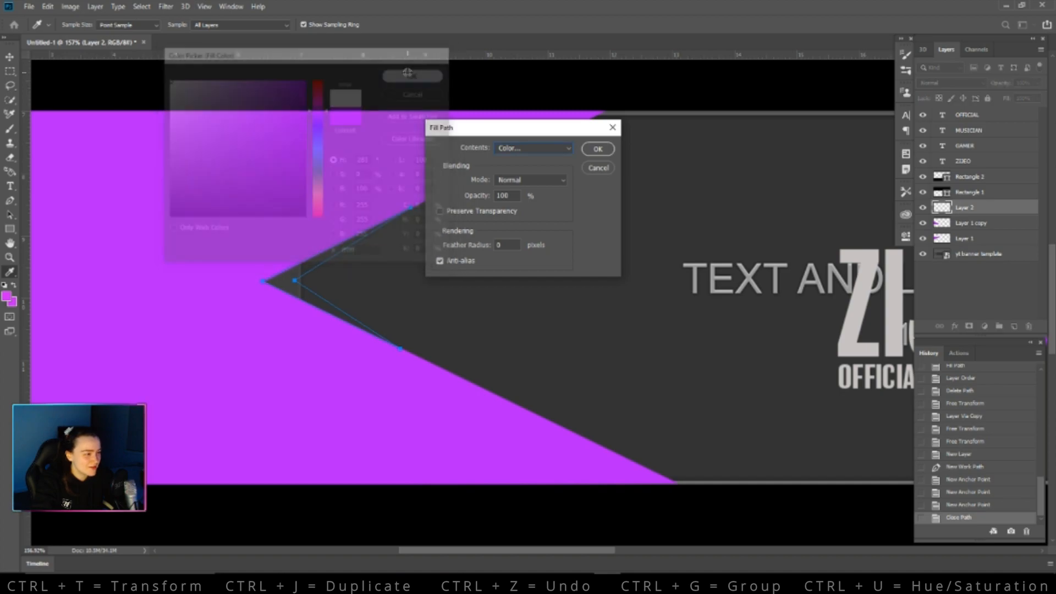
click(610, 149)
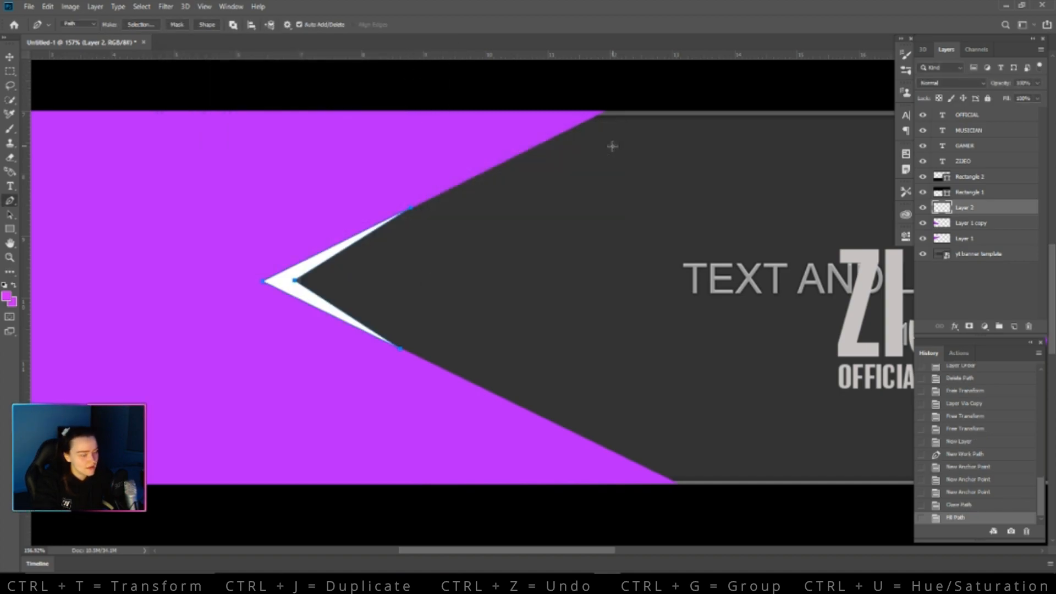
scroll(340, 303, down, 6)
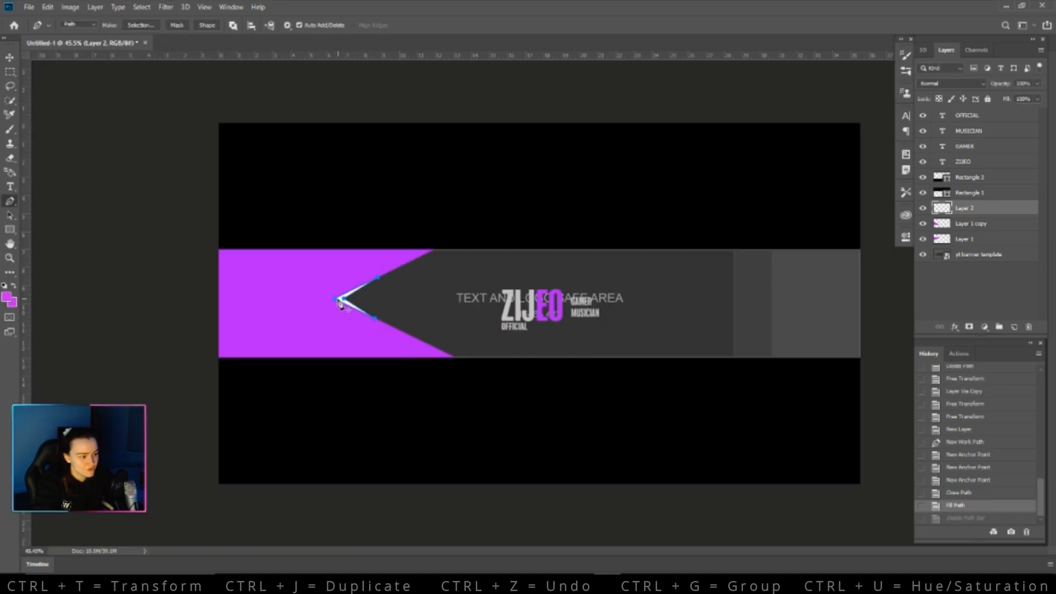
right_click(337, 300)
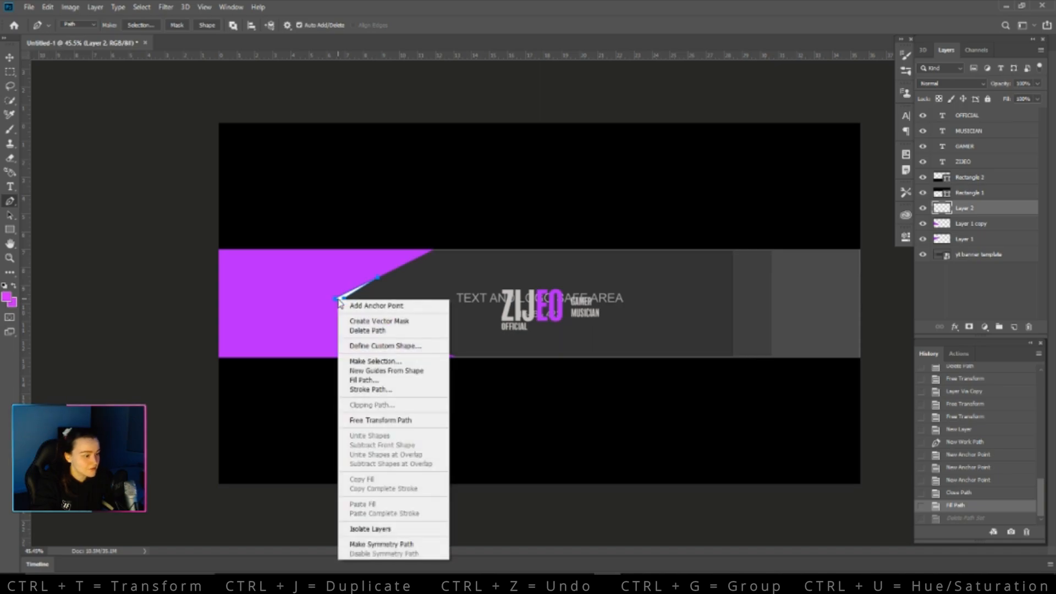
click(367, 331)
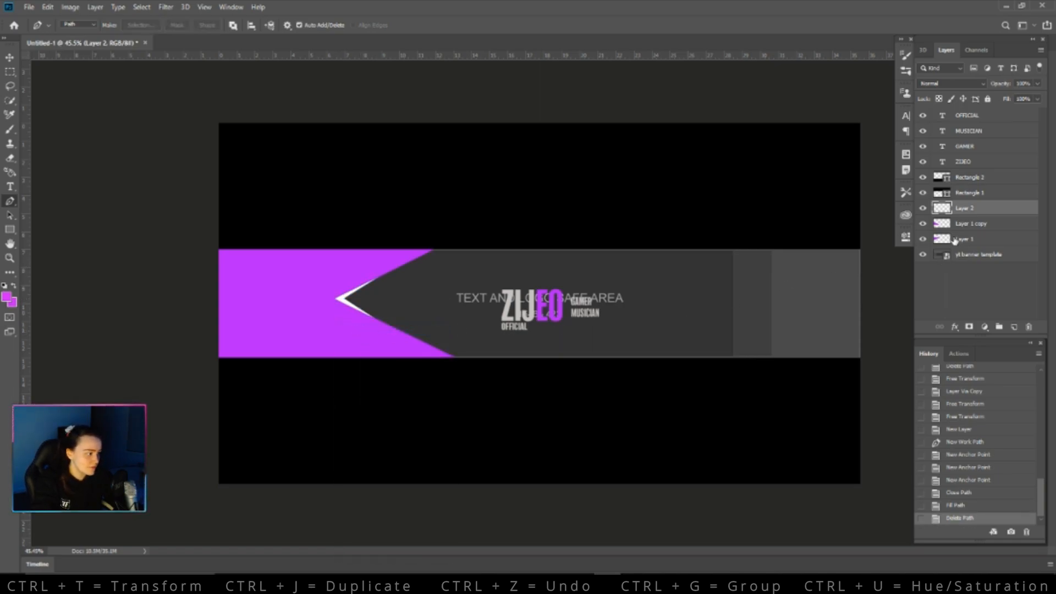
Add a new layer above the yt banner template layer, and search Google in Chrome for "abstract background".
click(967, 254)
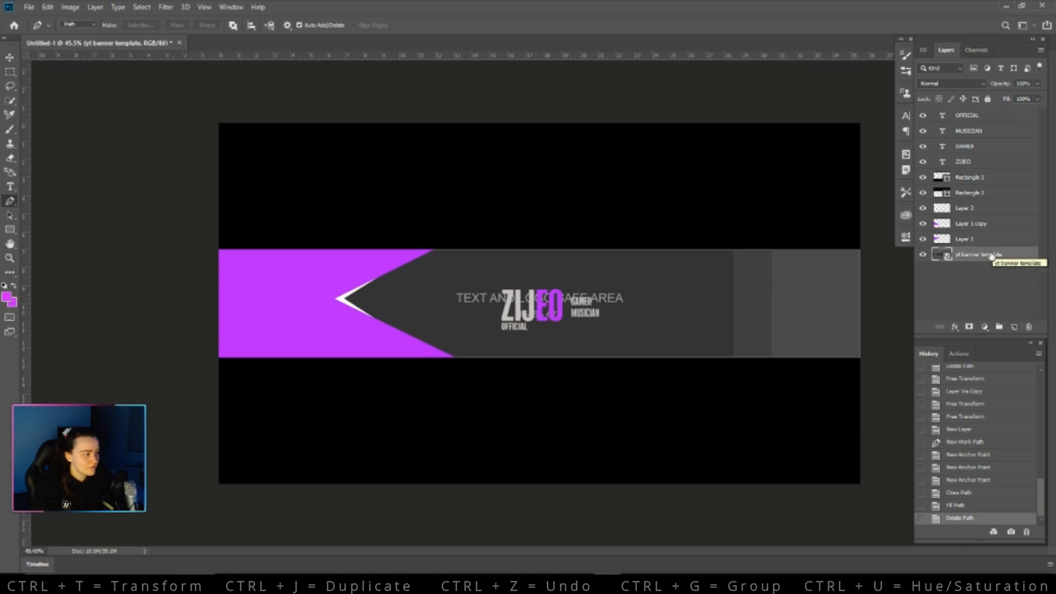
click(1014, 327)
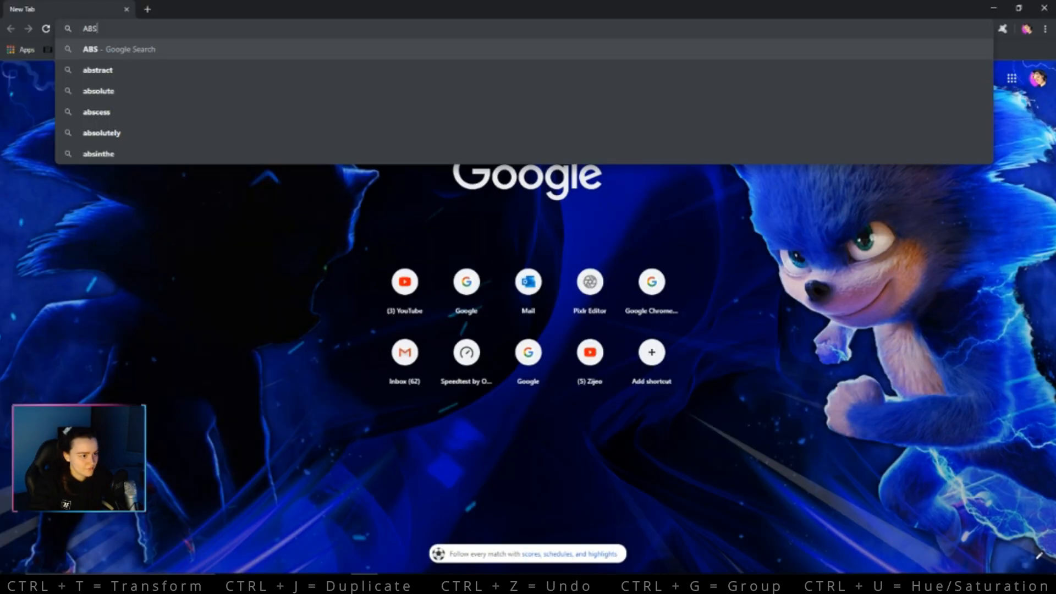
text(T)
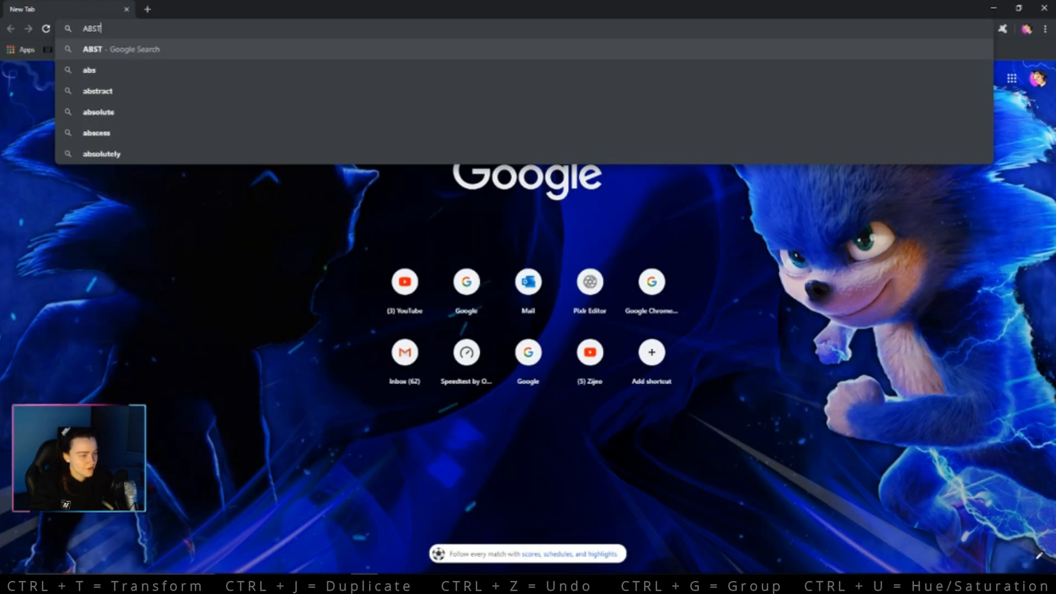
text(RACT BA)
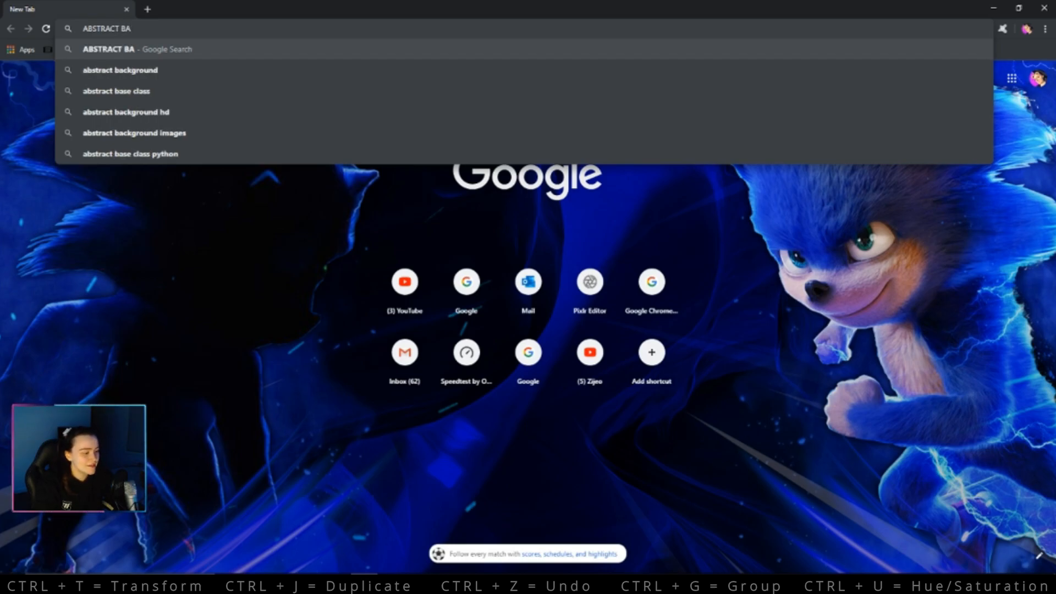
key(Down)
key(Return)
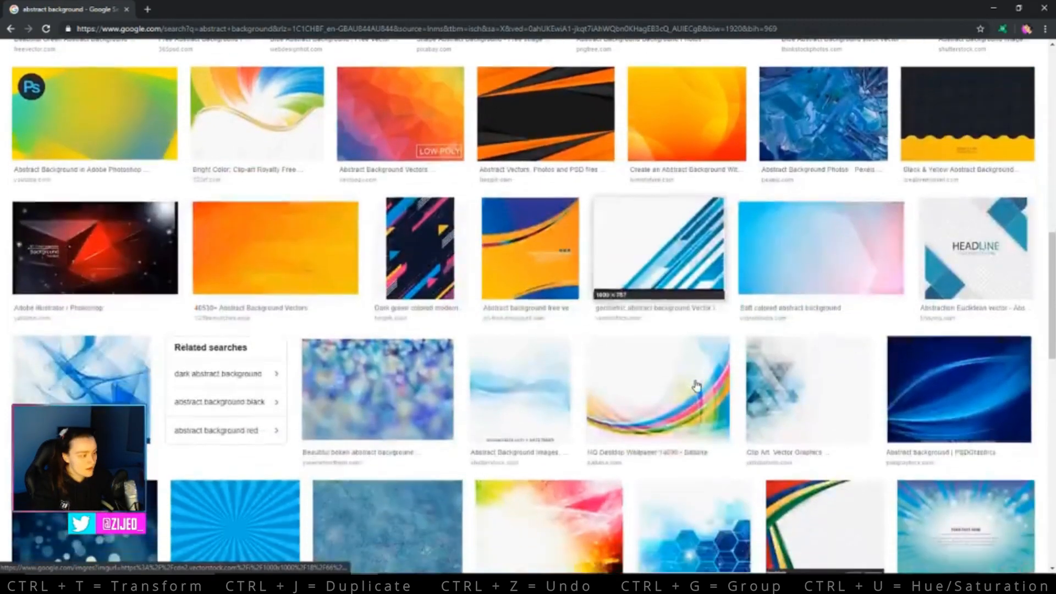
Find the blue wavy "Free photo: Abstract background" image among the image results and save it to the Pictures folder.
scroll(697, 387, down, 3)
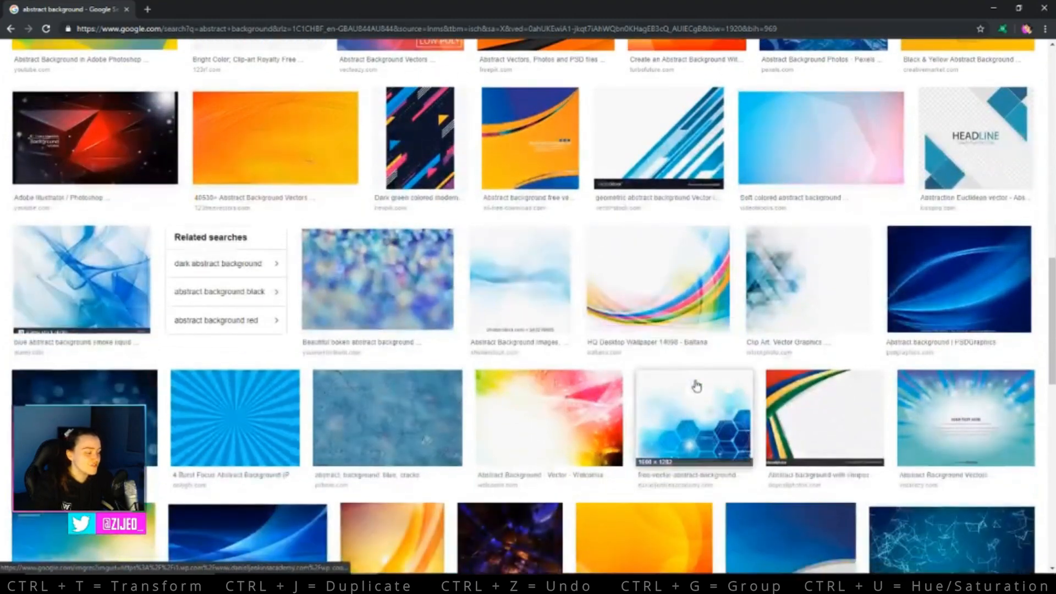
scroll(695, 387, down, 1)
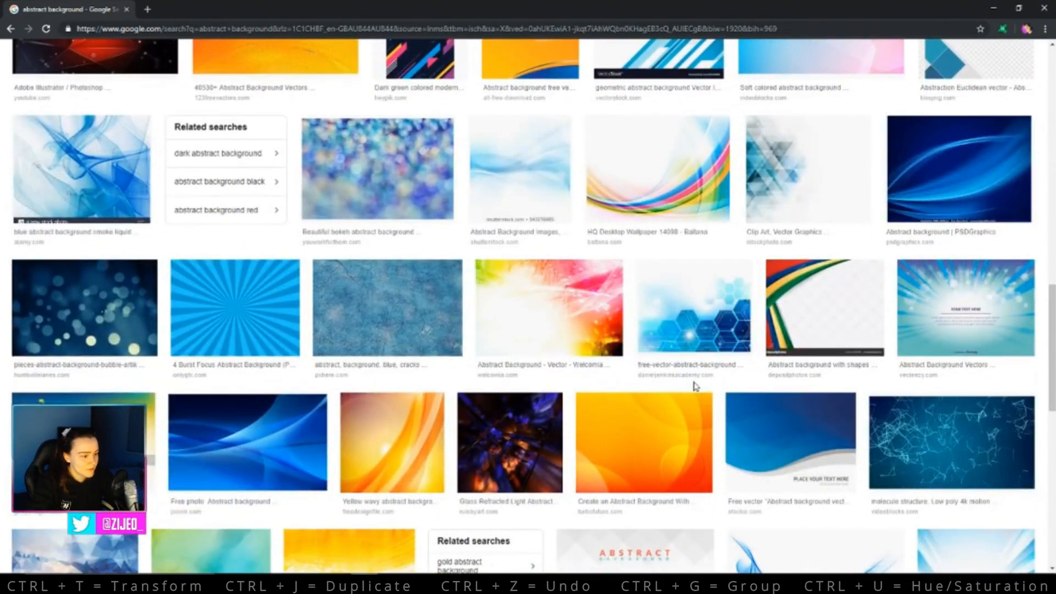
scroll(696, 387, down, 1)
click(264, 380)
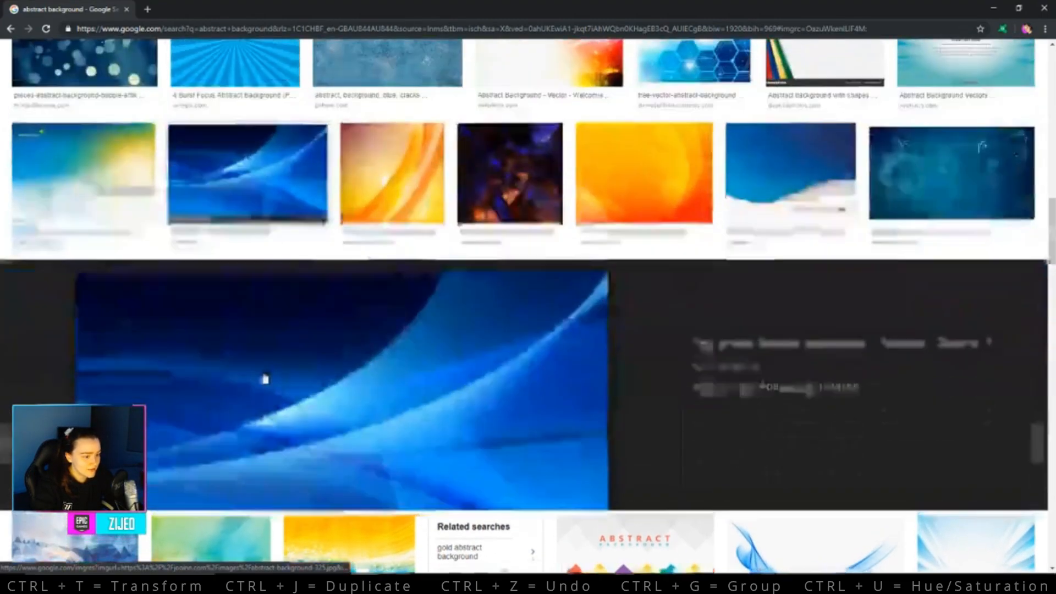
right_click(264, 377)
click(297, 405)
click(455, 279)
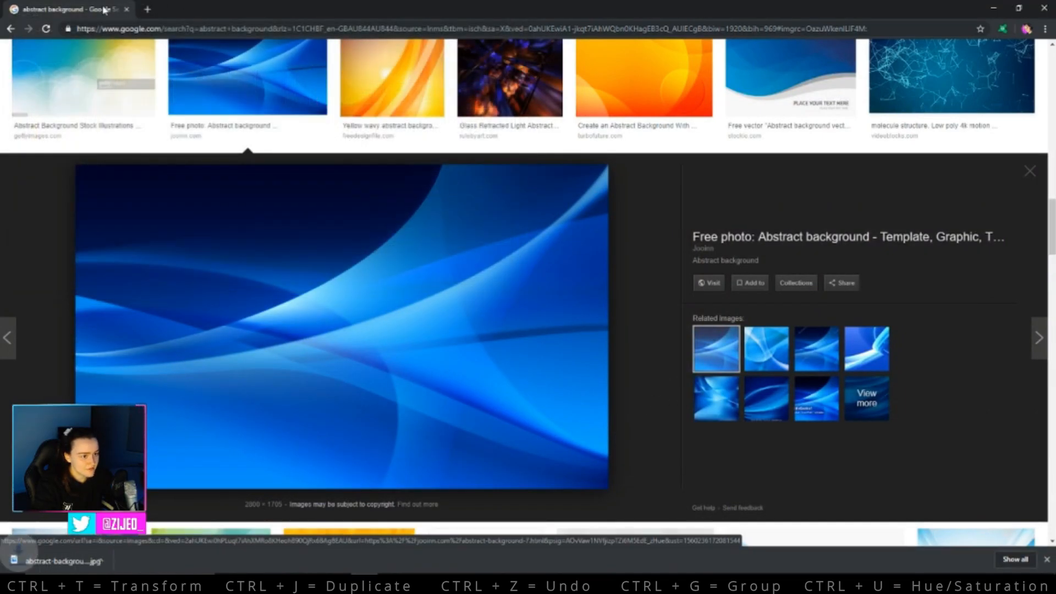
Switch to Photoshop, embed the abstract-background-325 image above the banner template and enlarge it to about 114% to reach the banner's right end.
key(alt+Tab)
click(29, 6)
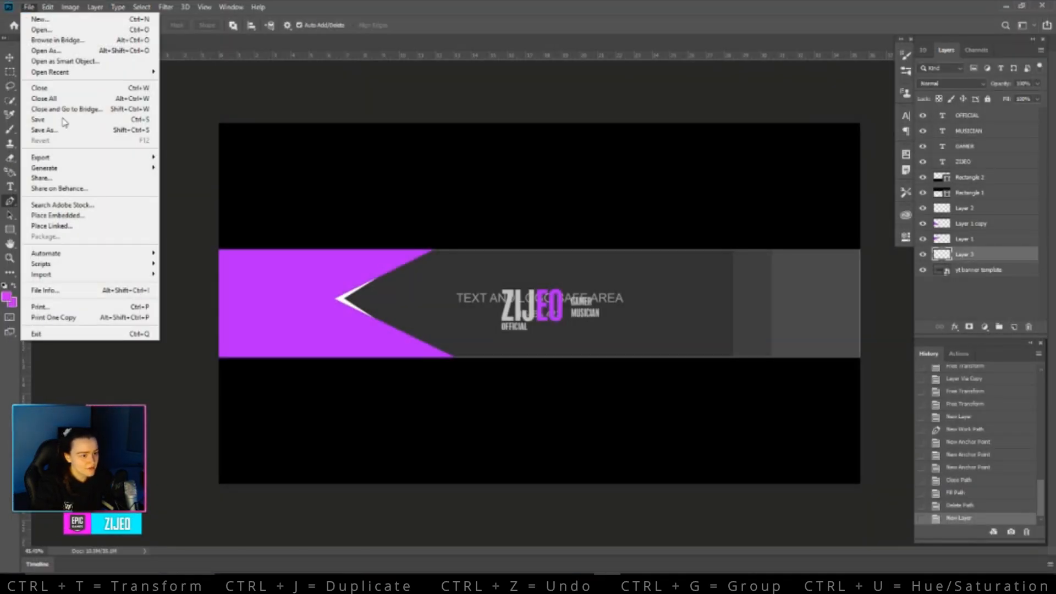
click(95, 216)
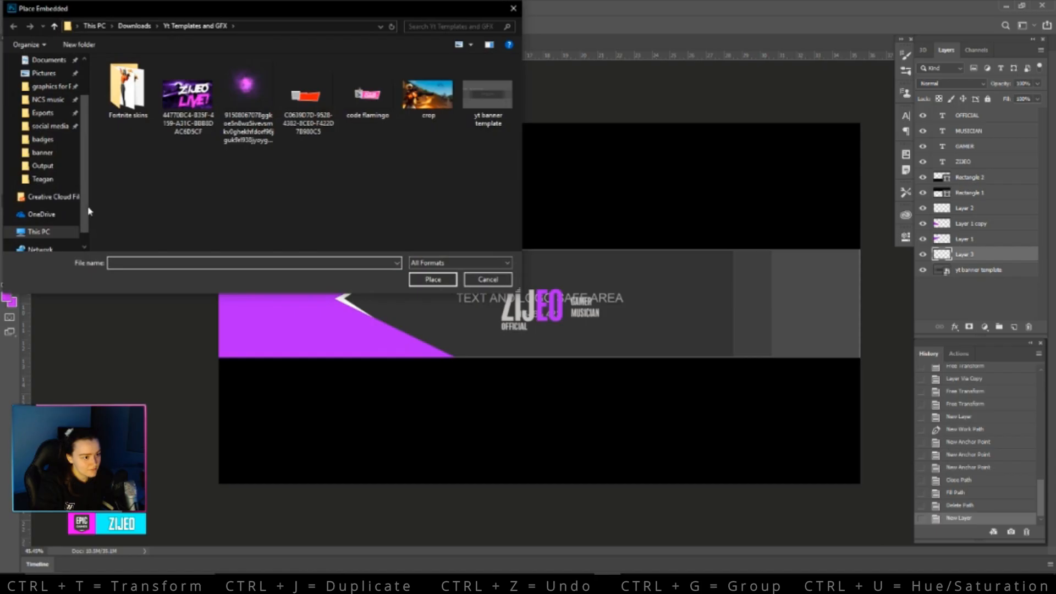
click(89, 212)
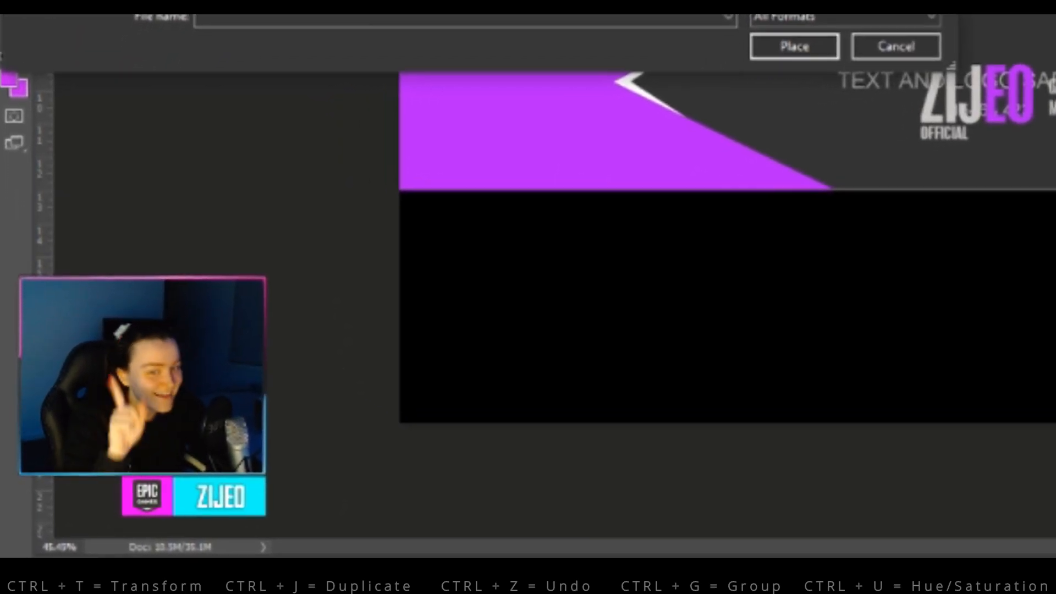
key(Return)
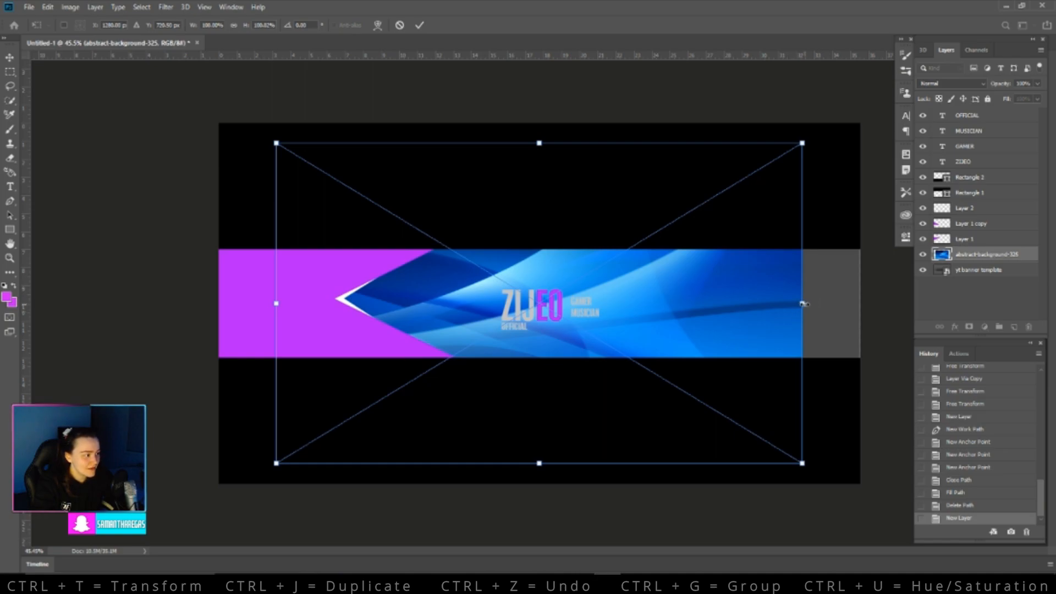
drag(814, 463, 811, 408)
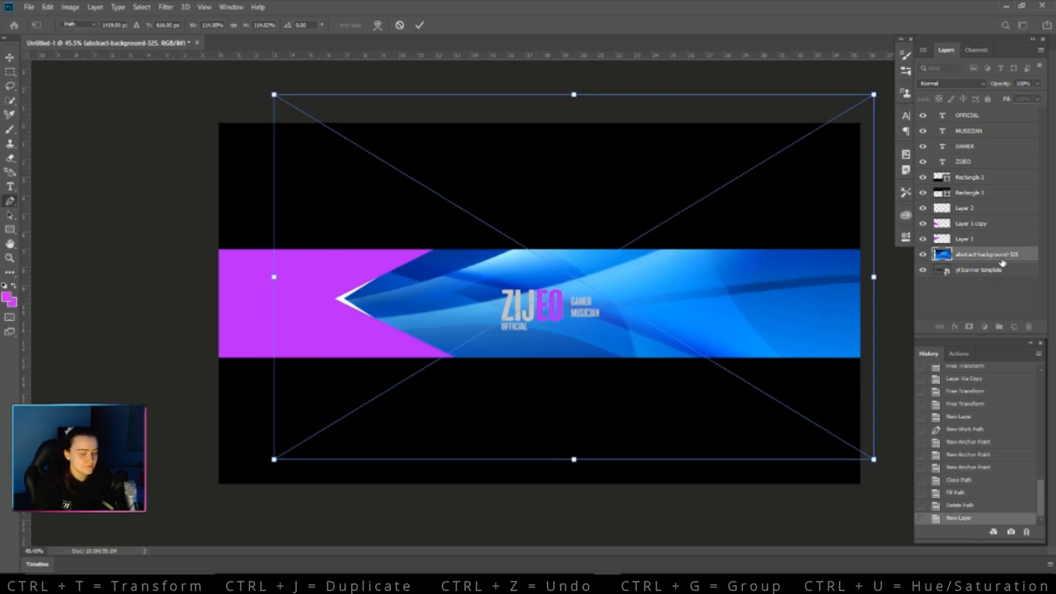
key(Return)
Apply Hue/Saturation to the abstract background layer with Hue +41 and the lightness lowered to nearly black.
key(ctrl+u)
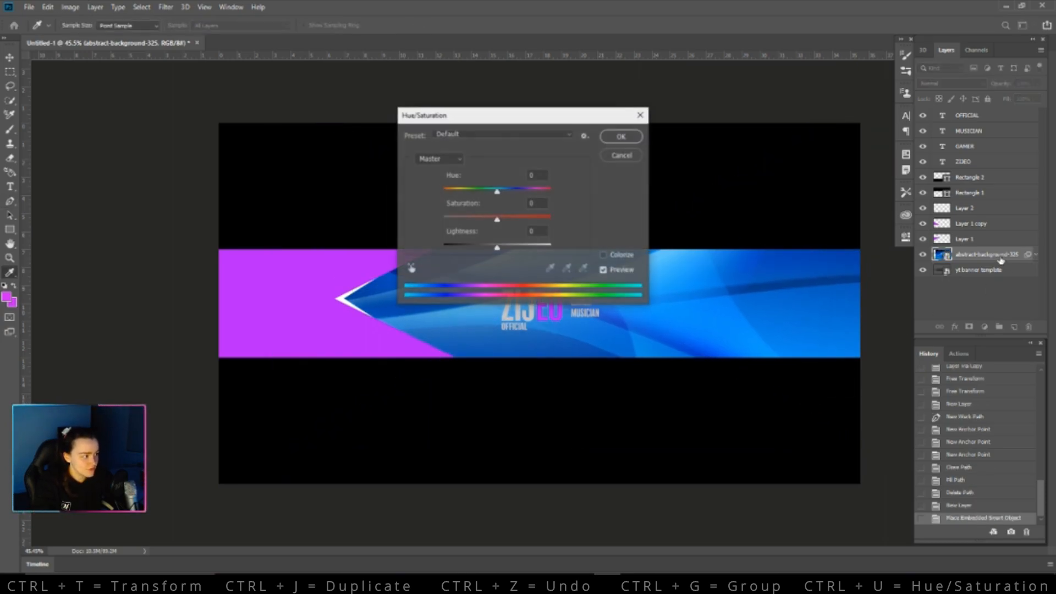
drag(560, 126, 558, 39)
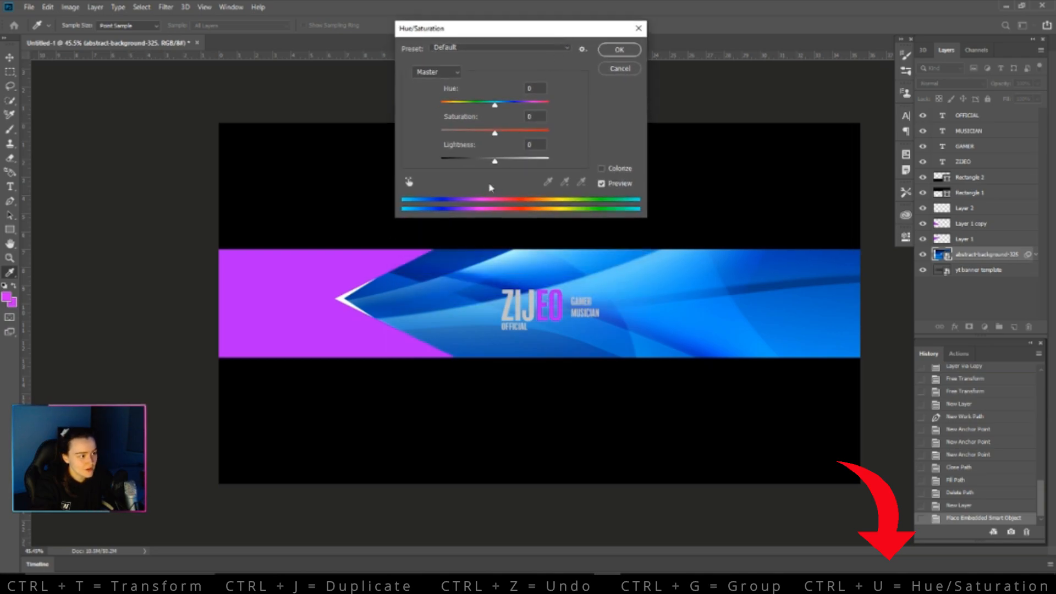
drag(495, 163, 452, 163)
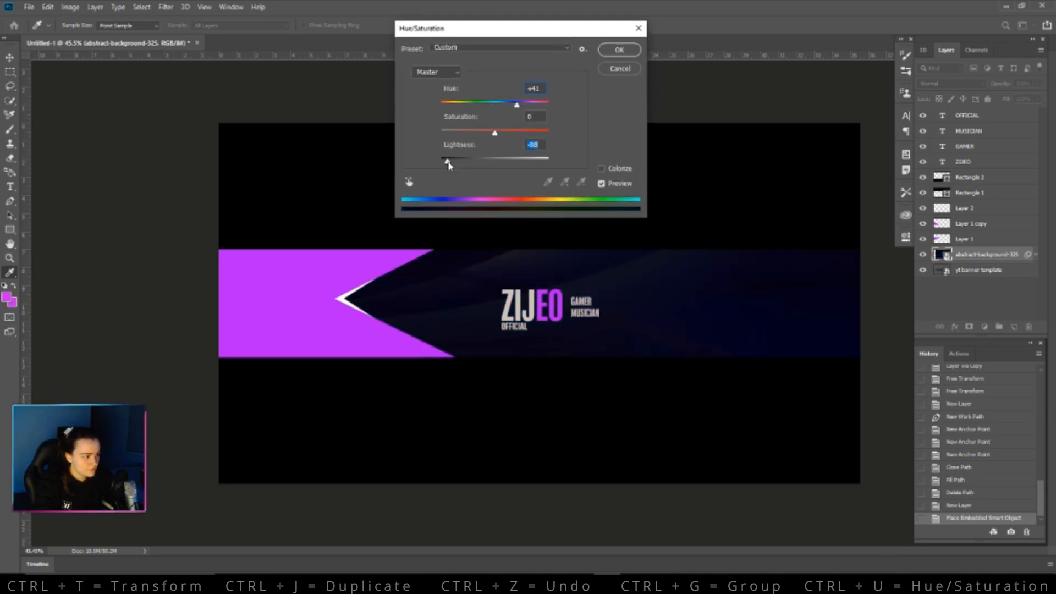
click(619, 49)
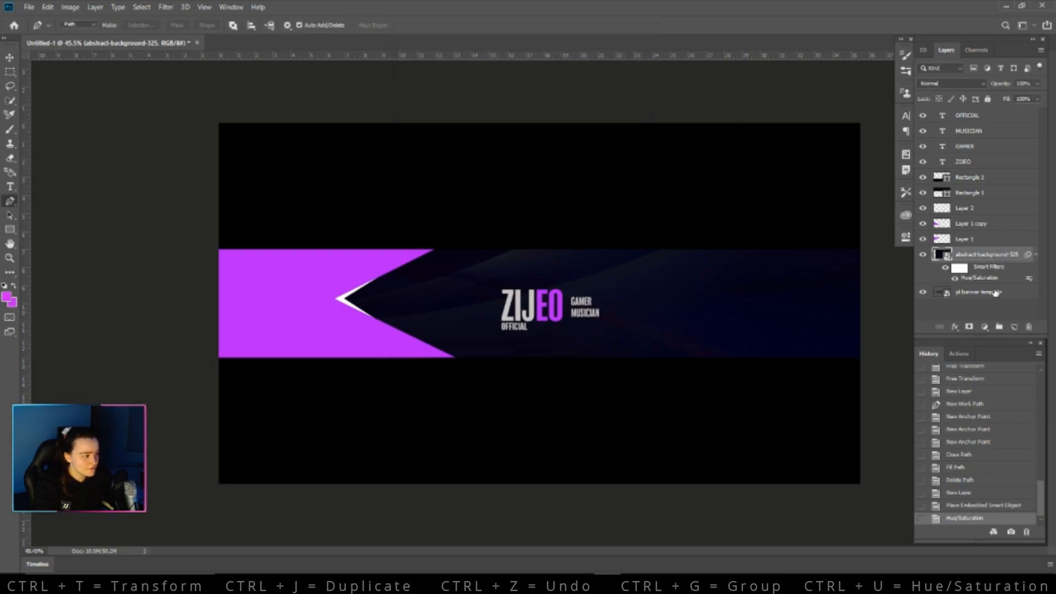
Select Layer 1, and search Google Images in Chrome for "music background".
click(964, 239)
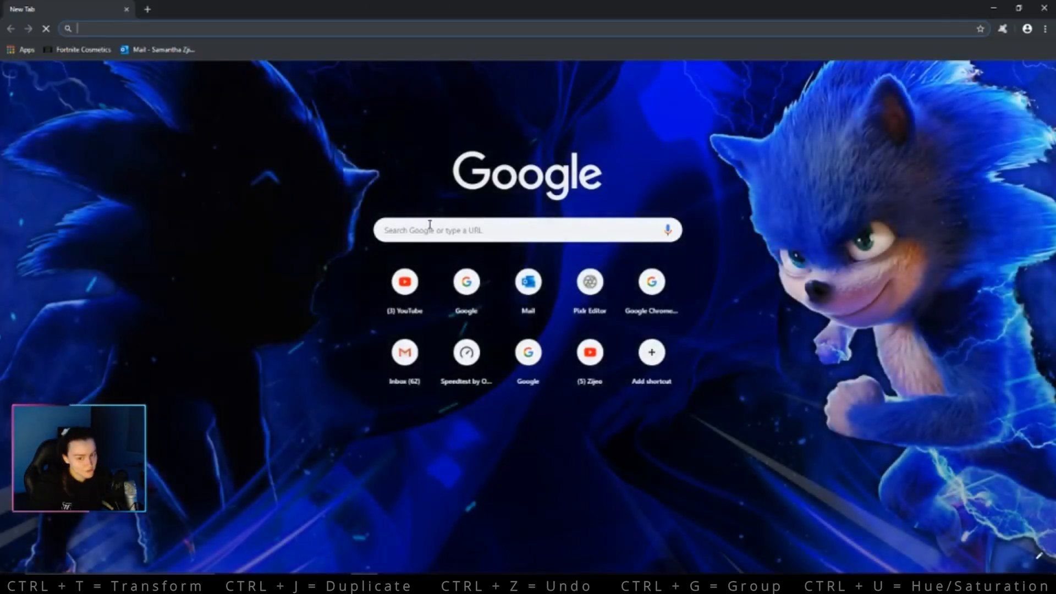
click(428, 225)
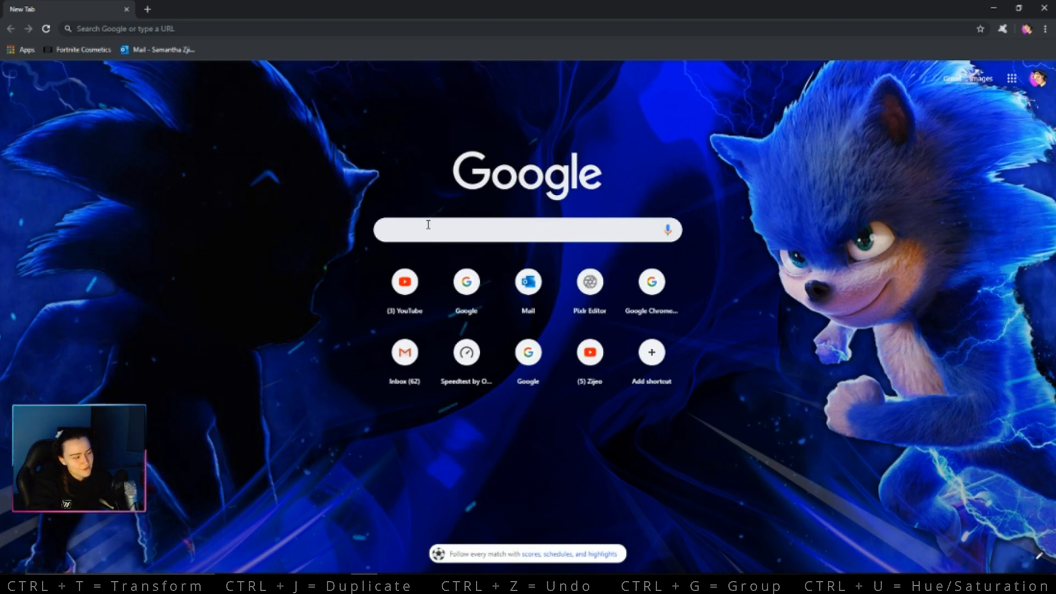
text(music back)
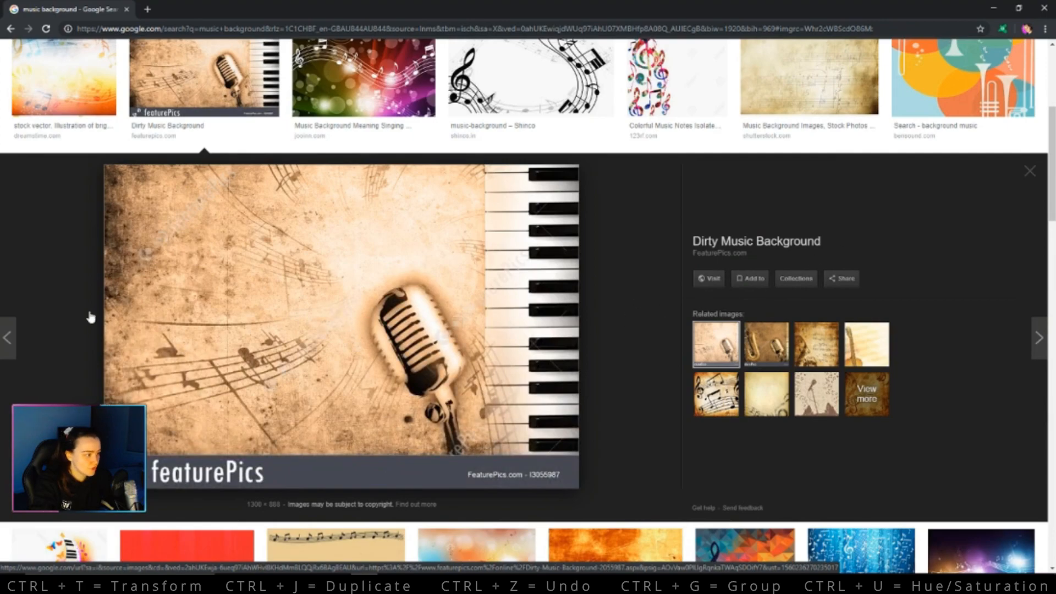
Save the "Dirty Music Background" picture with the microphone and piano keys to the Pictures folder.
right_click(394, 345)
click(468, 440)
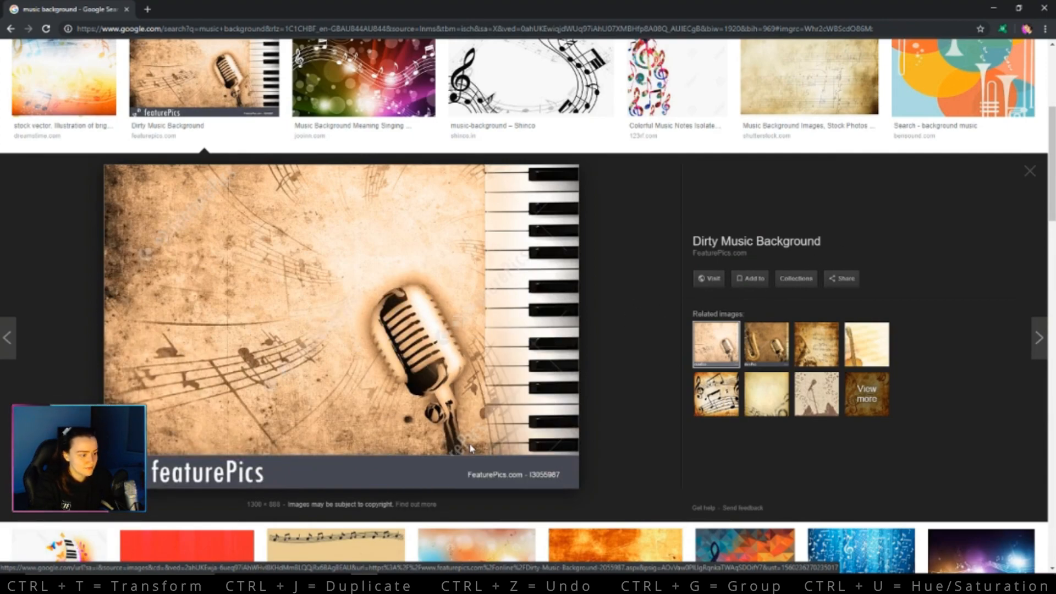
click(434, 280)
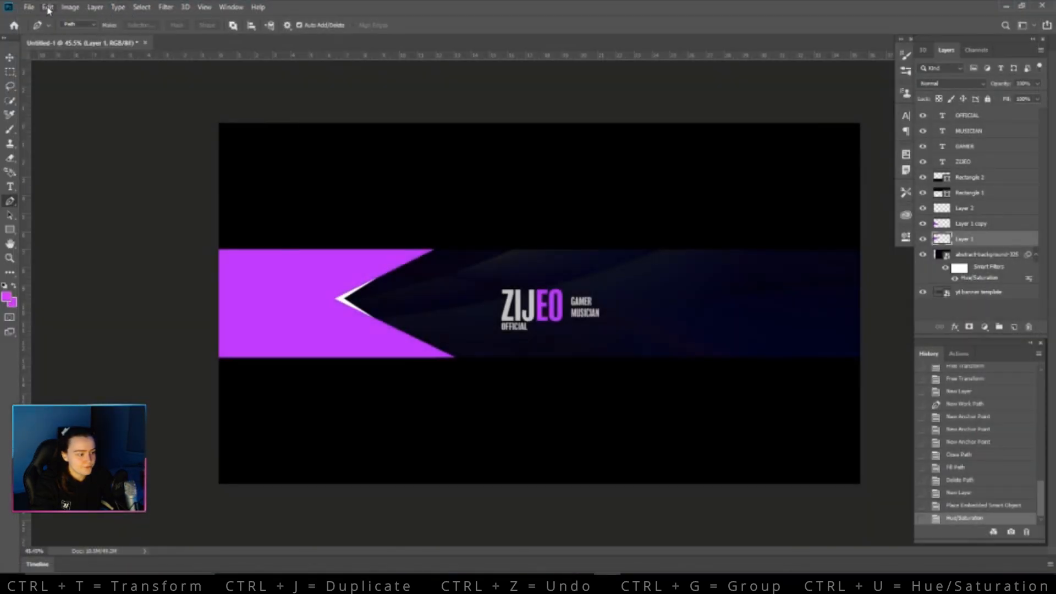
Embed the dirty-music-background-stock-picture-2055987 image from the Pictures folder and move its layer directly above Layer 2.
click(28, 7)
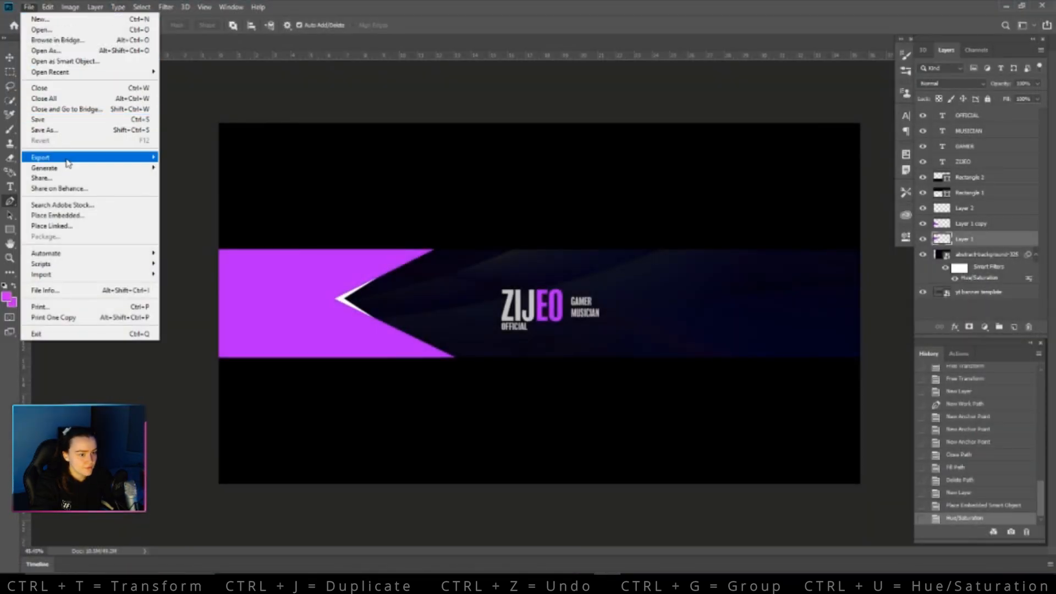
click(67, 216)
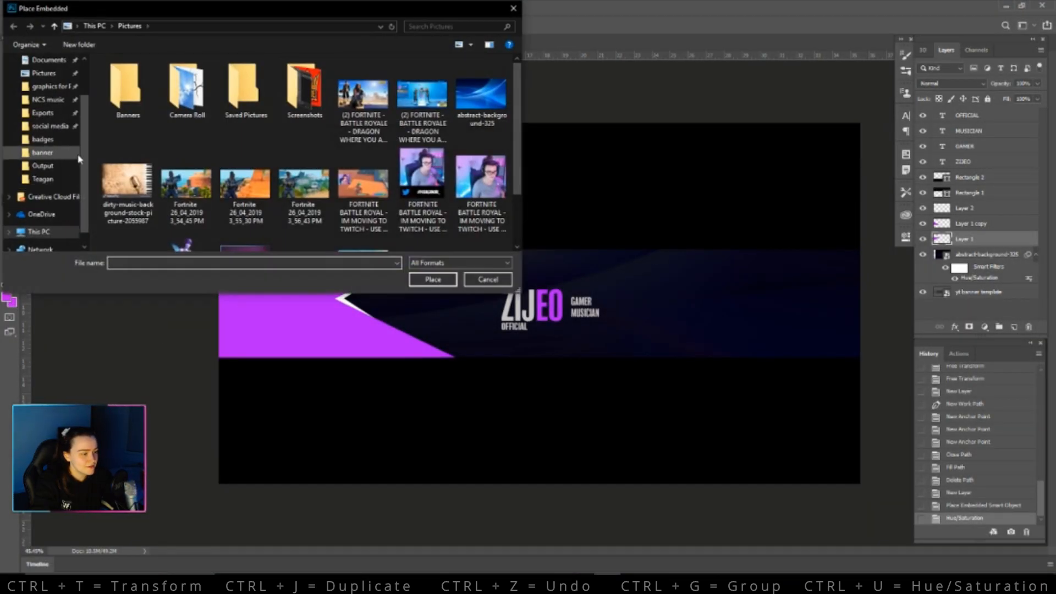
scroll(111, 124, down, 3)
click(111, 124)
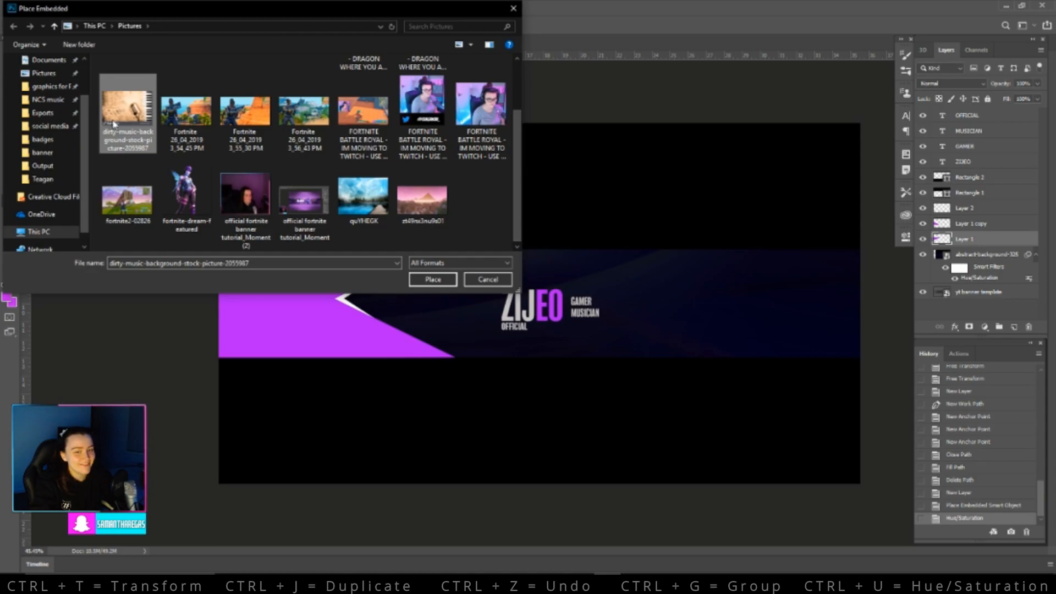
double_click(114, 125)
drag(498, 274, 287, 131)
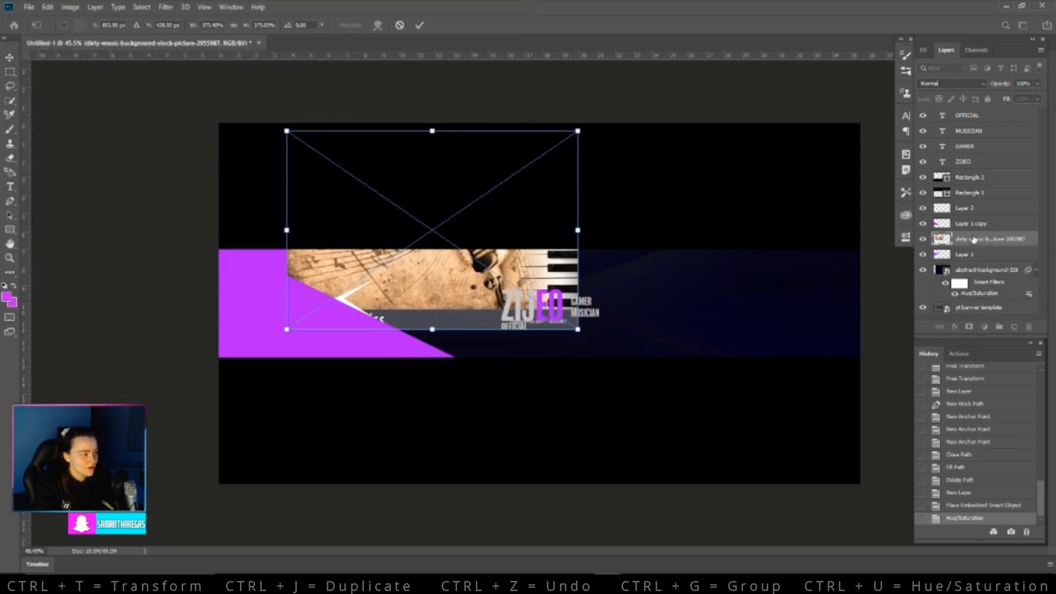
drag(980, 241, 968, 206)
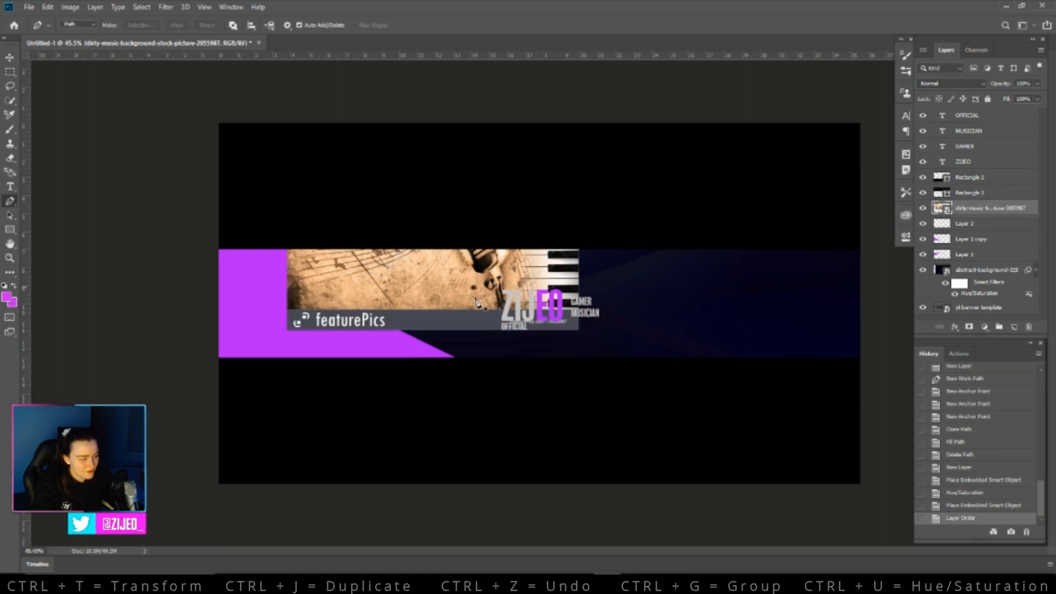
click(443, 282)
key(ctrl+z)
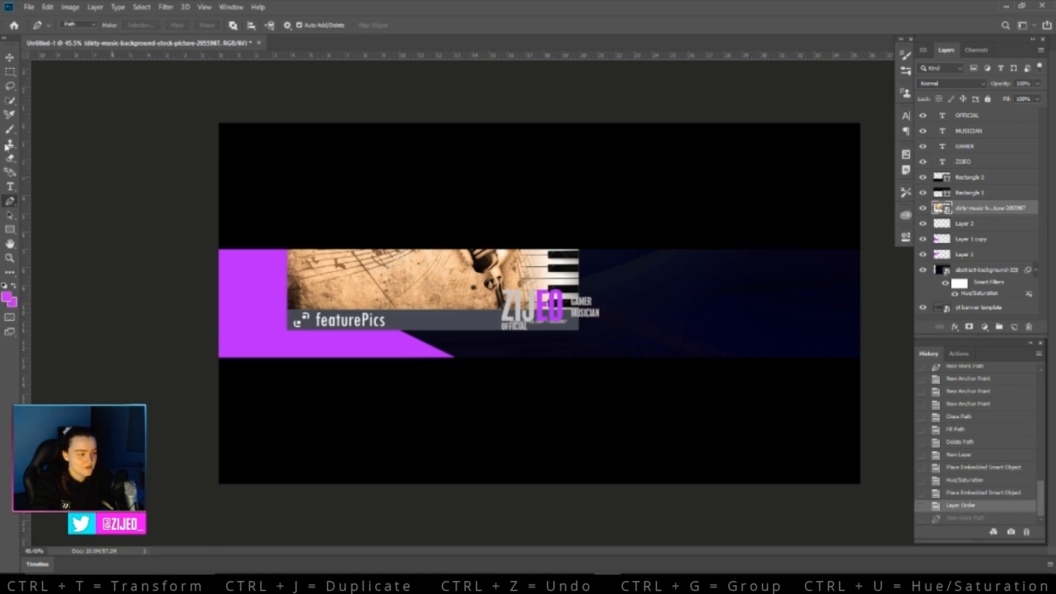
Enlarge the music picture to about 528%, rotate it about -9.5° and position its microphone and piano keys over the purple shape.
key(v)
key(ctrl+t)
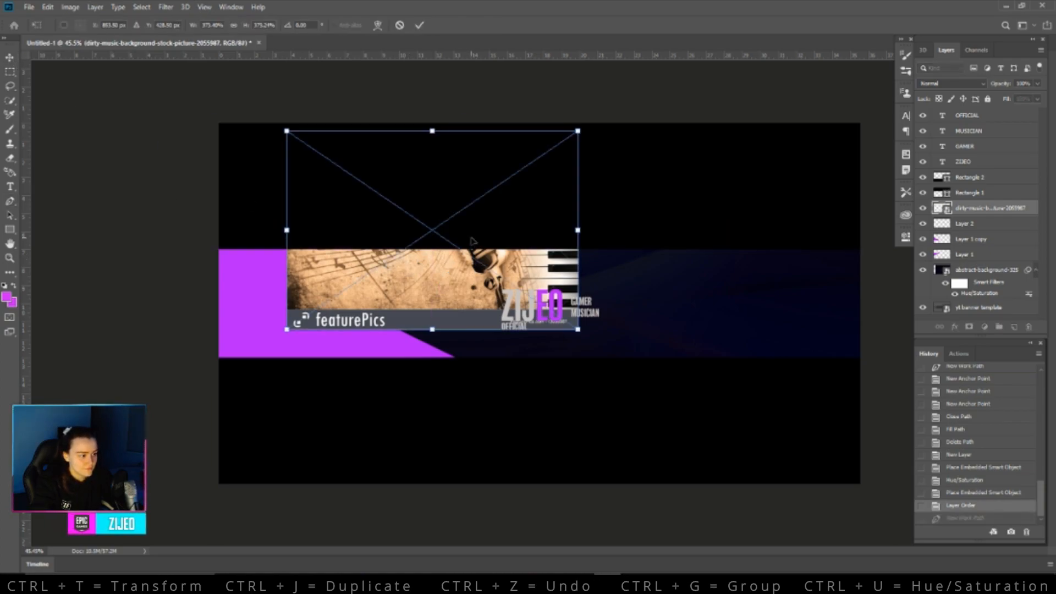
drag(576, 331, 699, 411)
drag(655, 373, 415, 380)
drag(492, 403, 523, 391)
drag(384, 355, 341, 374)
key(ctrl+z)
key(ctrl+shift+z)
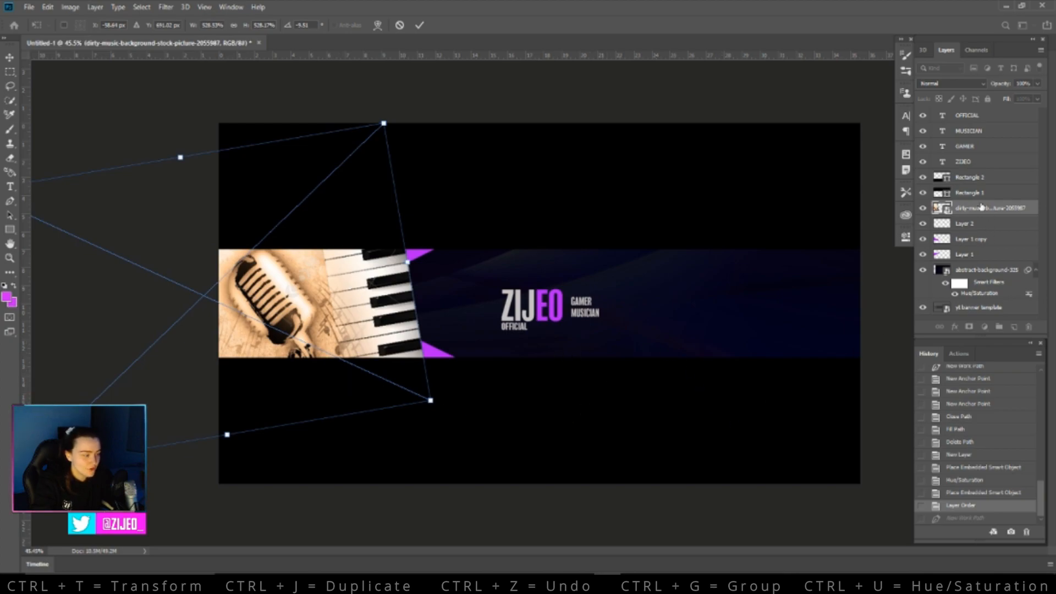
key(Return)
Set the music picture's blend mode to Soft Light, then enlarge it slightly and rotate it to about 150° across the purple shape.
click(950, 83)
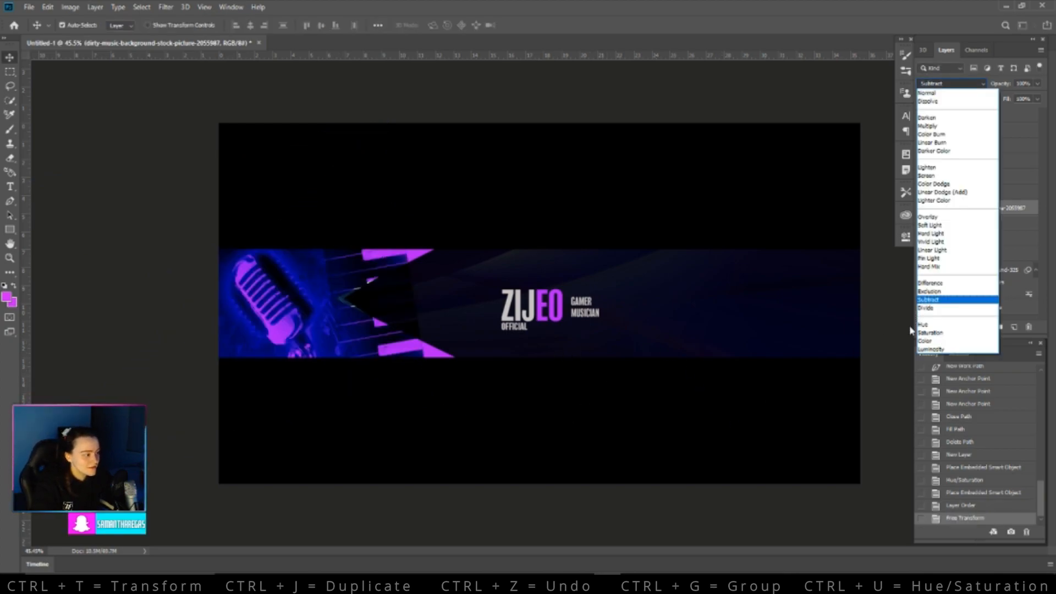
click(932, 230)
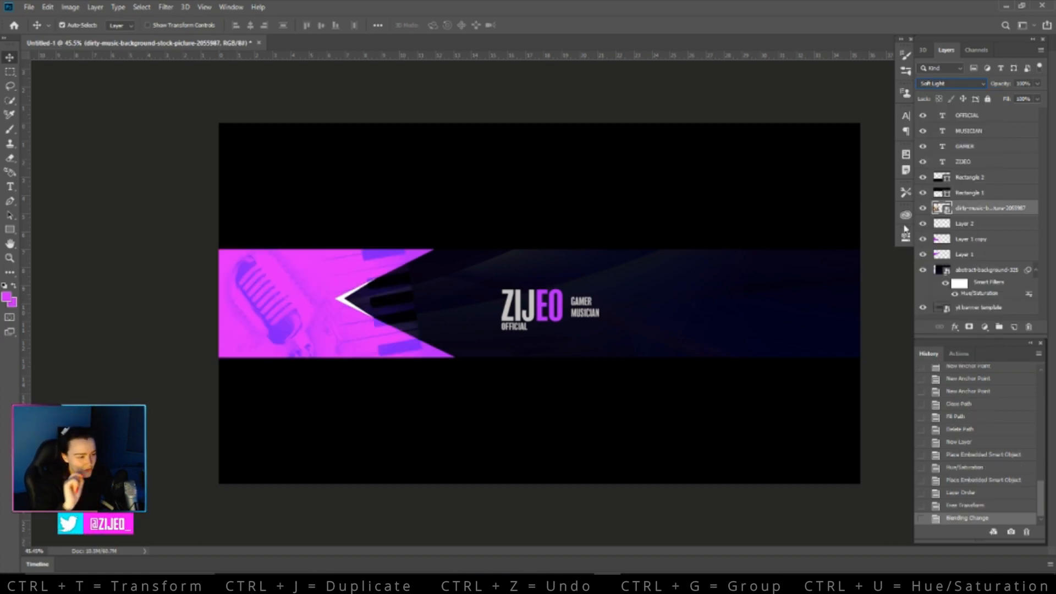
key(ctrl+t)
drag(336, 372, 337, 395)
drag(435, 418, 438, 261)
drag(259, 318, 243, 348)
drag(446, 334, 260, 310)
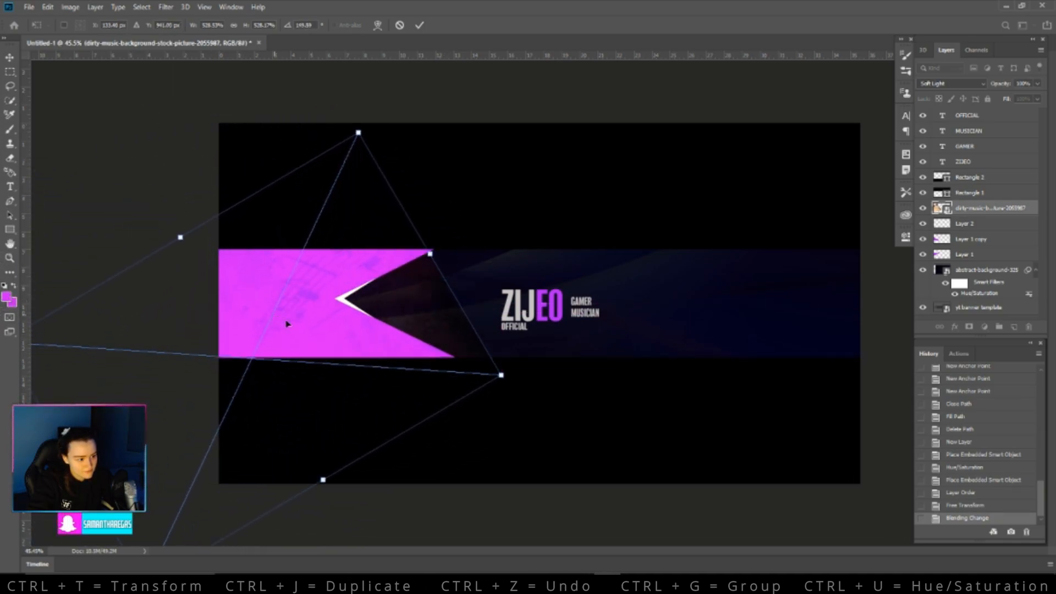
drag(392, 366, 536, 281)
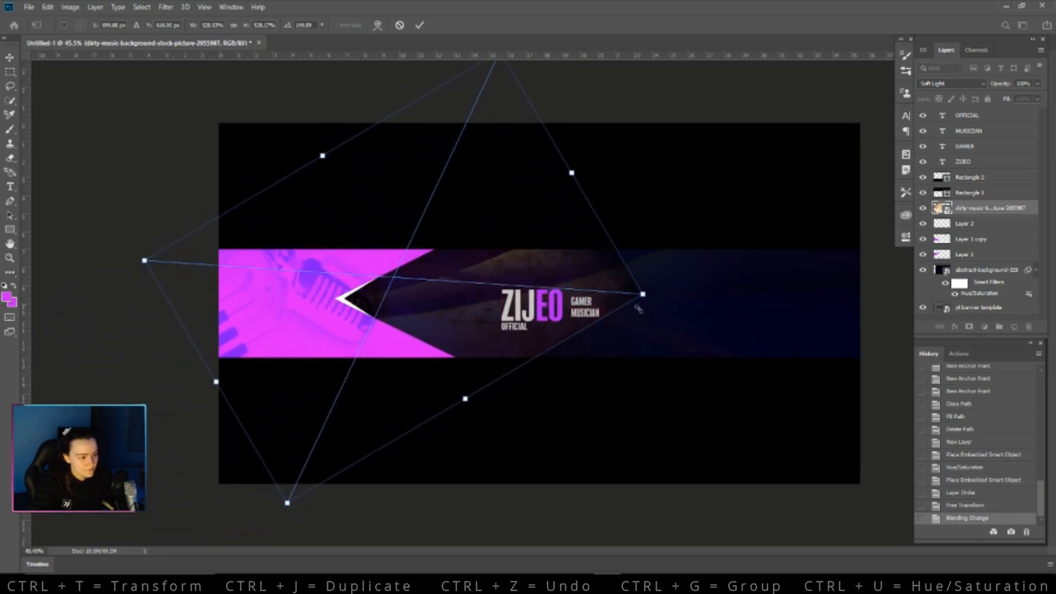
drag(650, 296, 665, 300)
drag(511, 297, 530, 293)
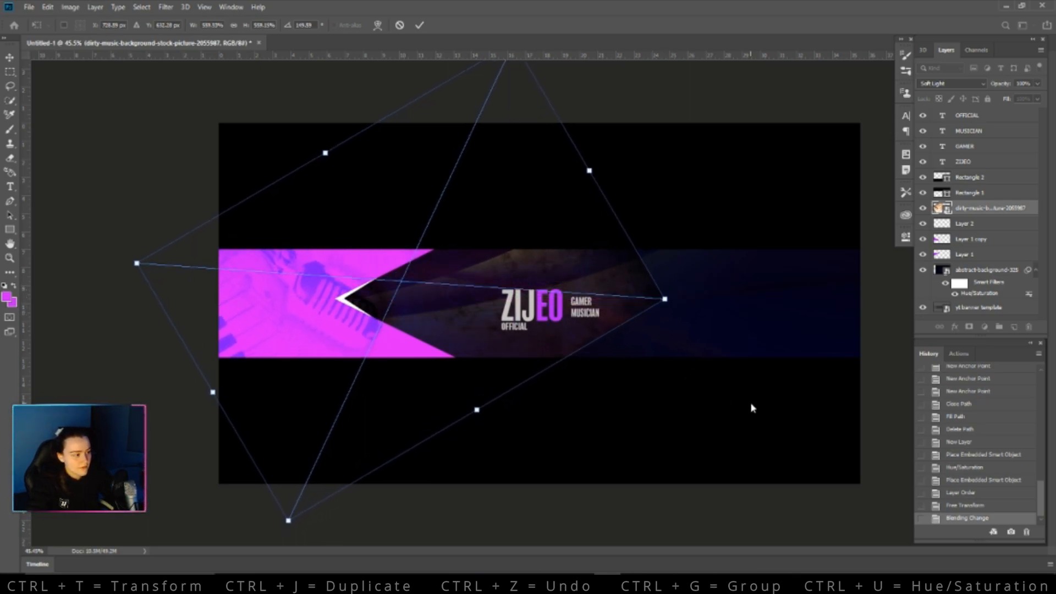
key(Return)
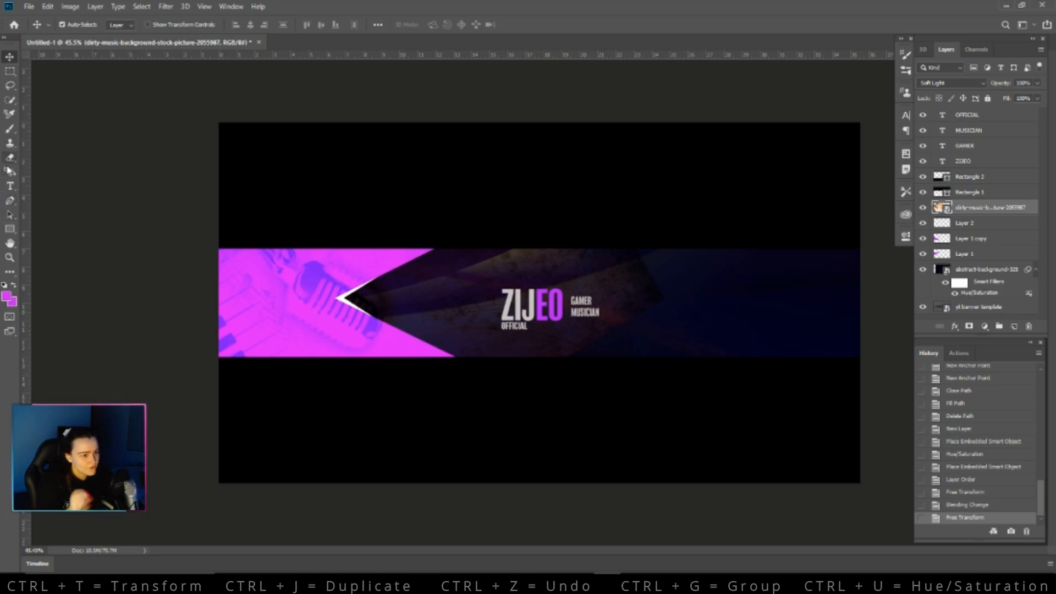
Trace a Pen path along the notched edge of the purple and white shapes, from the upper corner past the white tip.
click(10, 200)
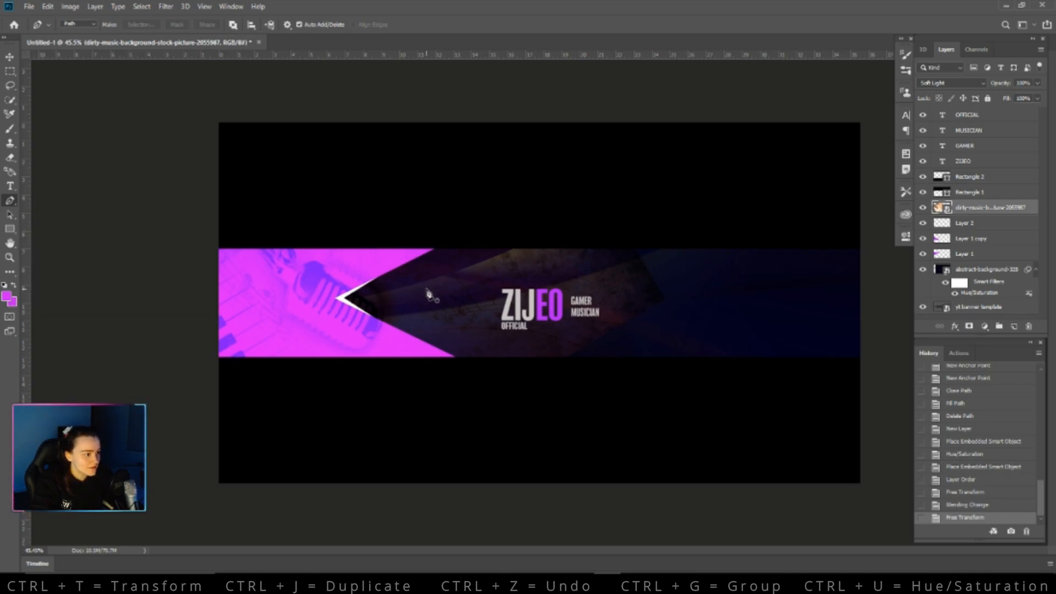
scroll(390, 294, up, 5)
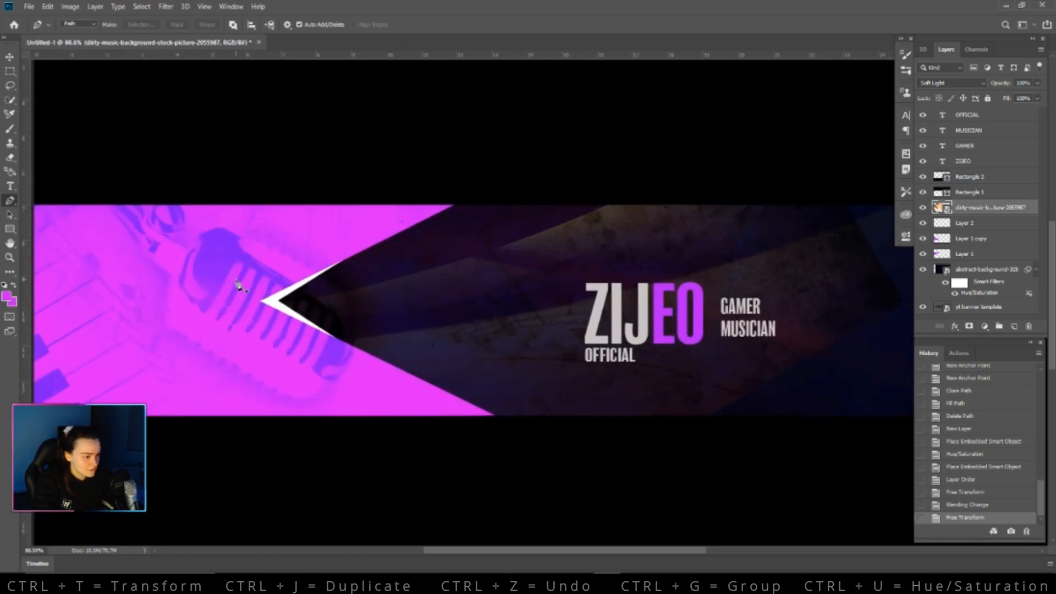
scroll(238, 283, up, 3)
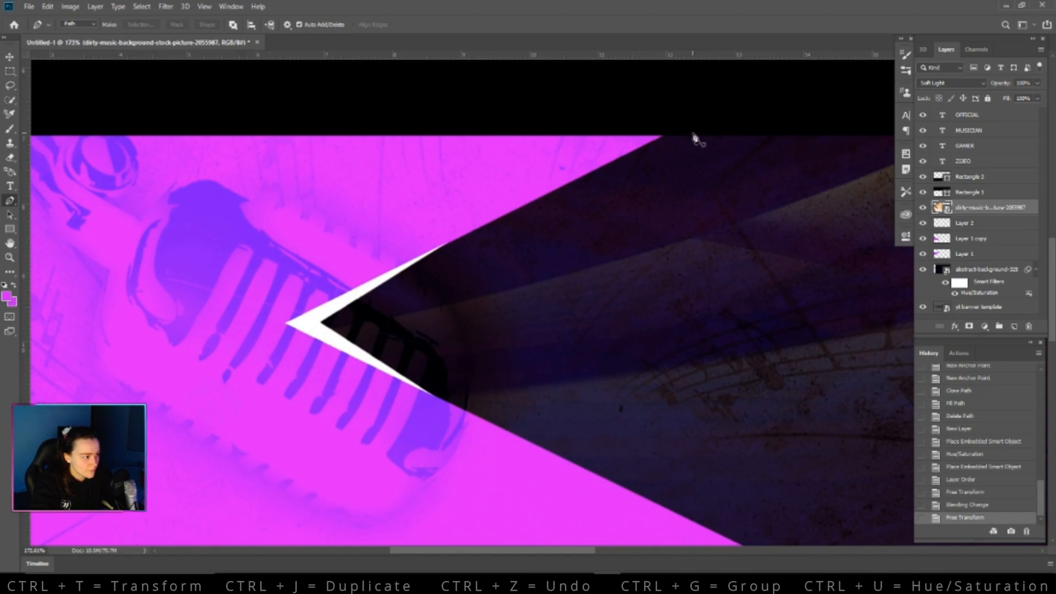
click(664, 137)
click(444, 247)
click(322, 321)
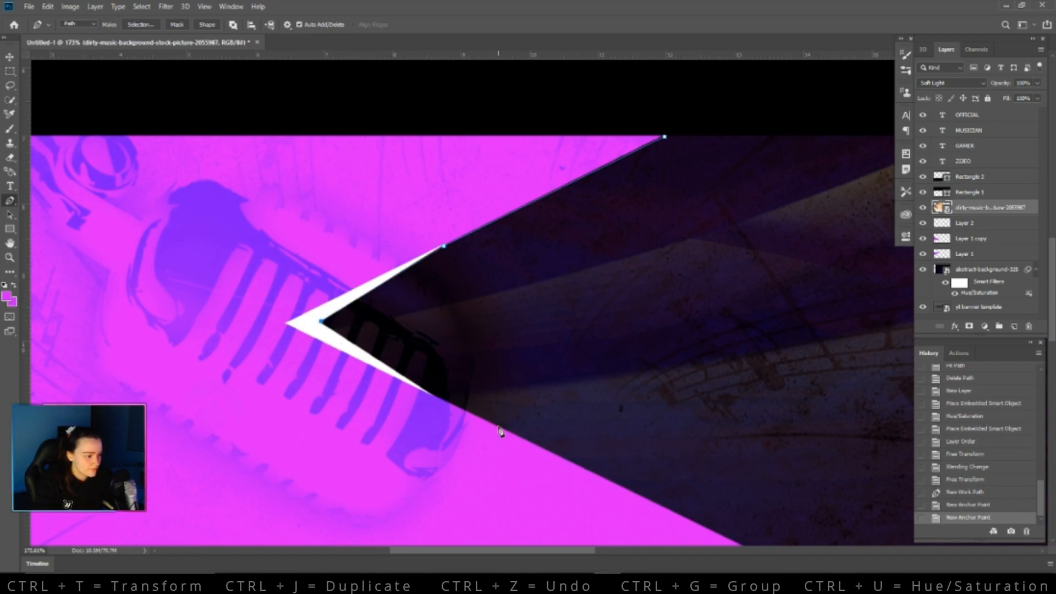
click(499, 427)
key(ctrl+z)
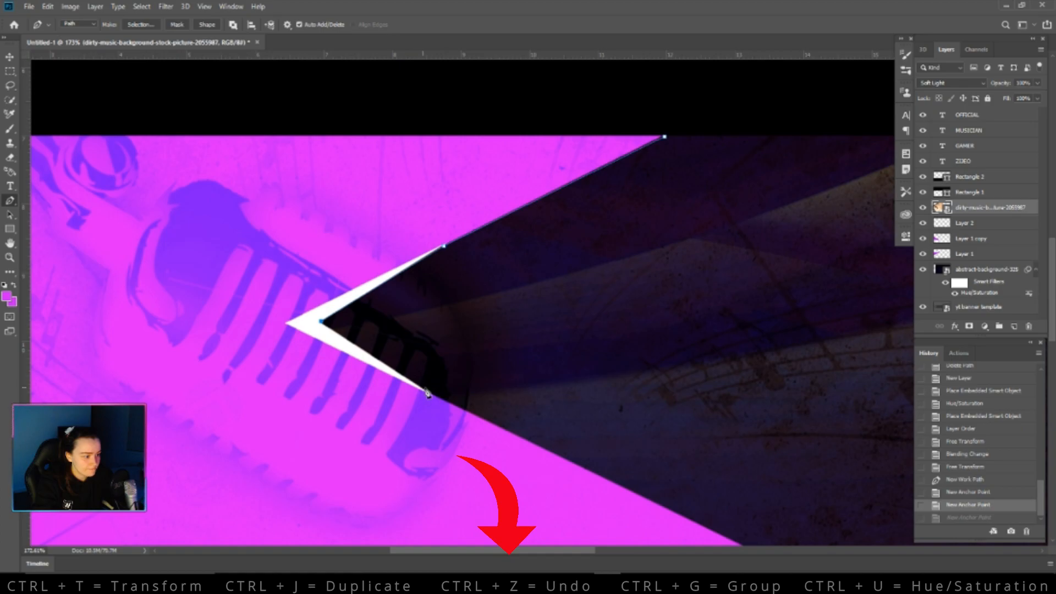
click(434, 398)
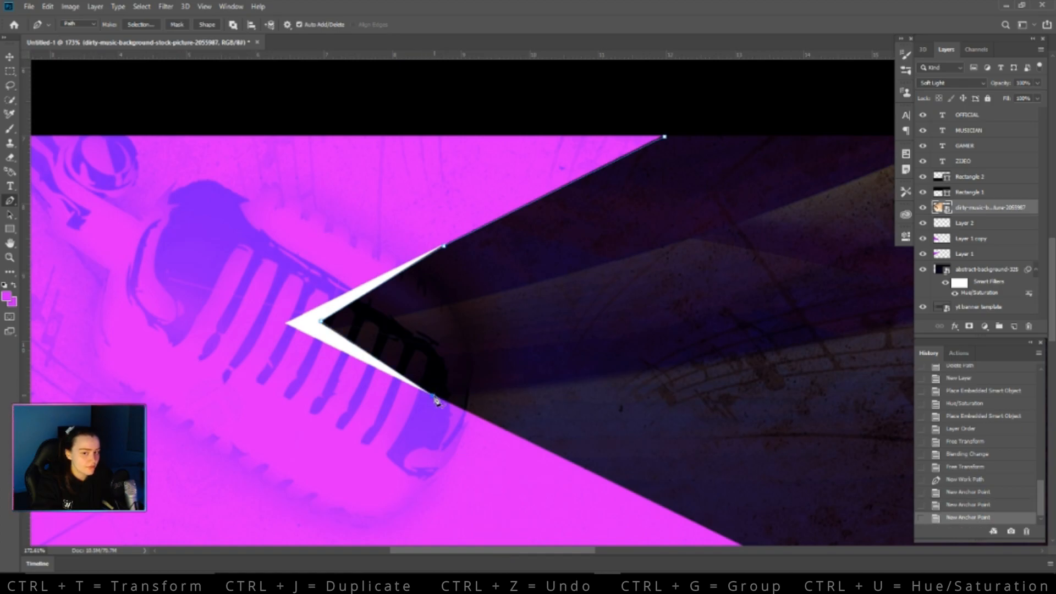
click(618, 485)
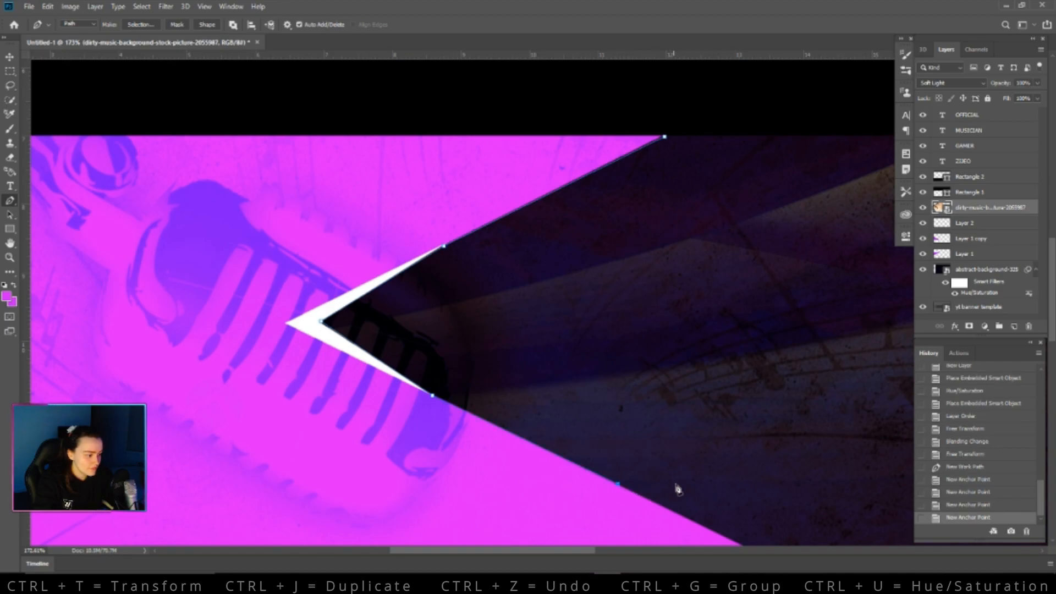
Extend the path to the purple shape's lower corner and close it around the music picture's overhang on the dark background.
scroll(682, 472, down, 3)
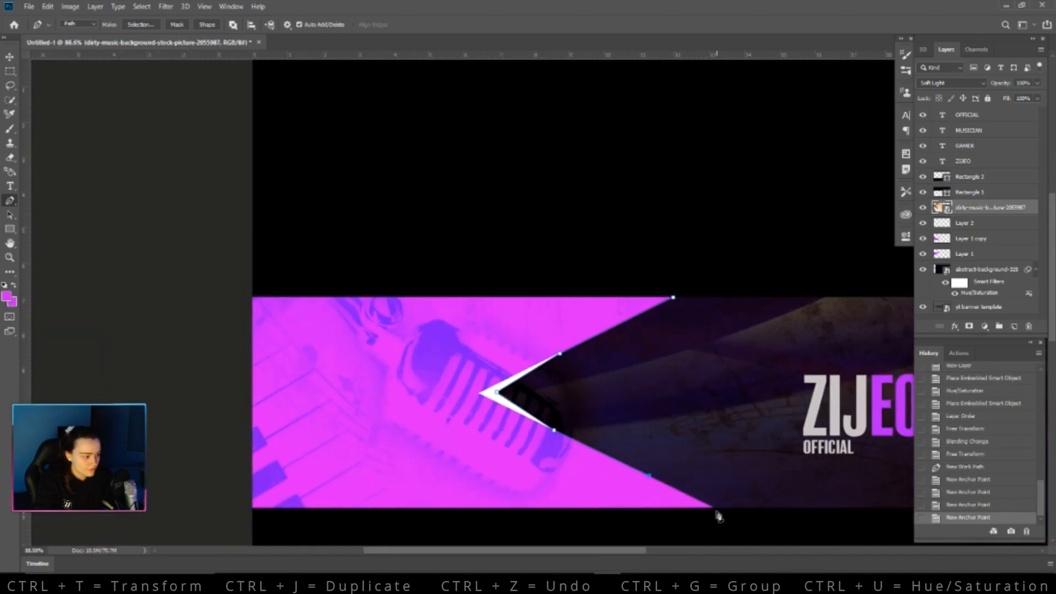
key(ctrl+z)
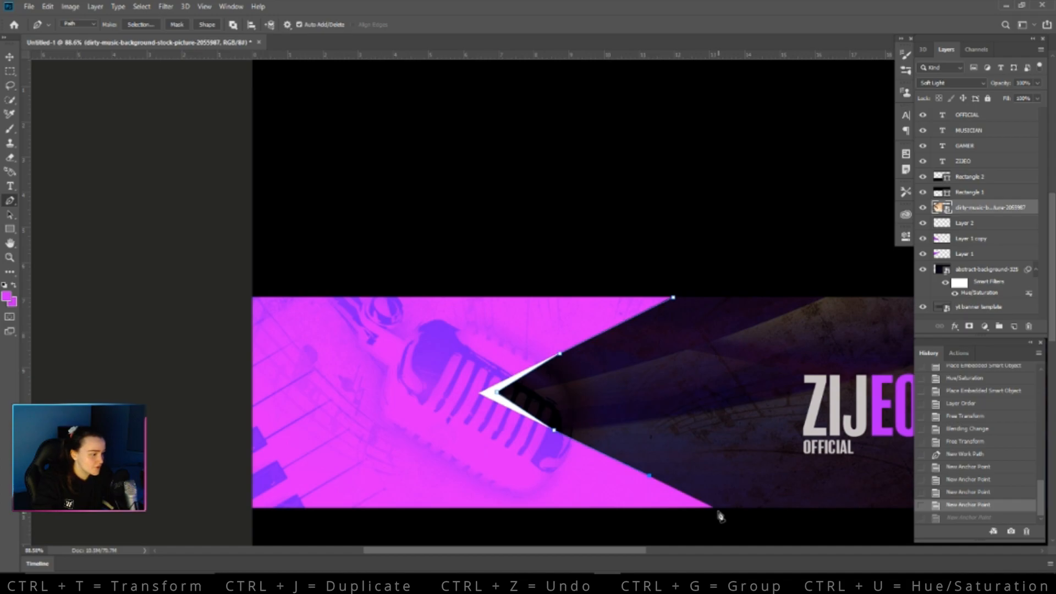
click(720, 517)
scroll(736, 506, down, 3)
click(647, 377)
click(681, 296)
click(680, 246)
click(570, 214)
click(488, 227)
click(436, 251)
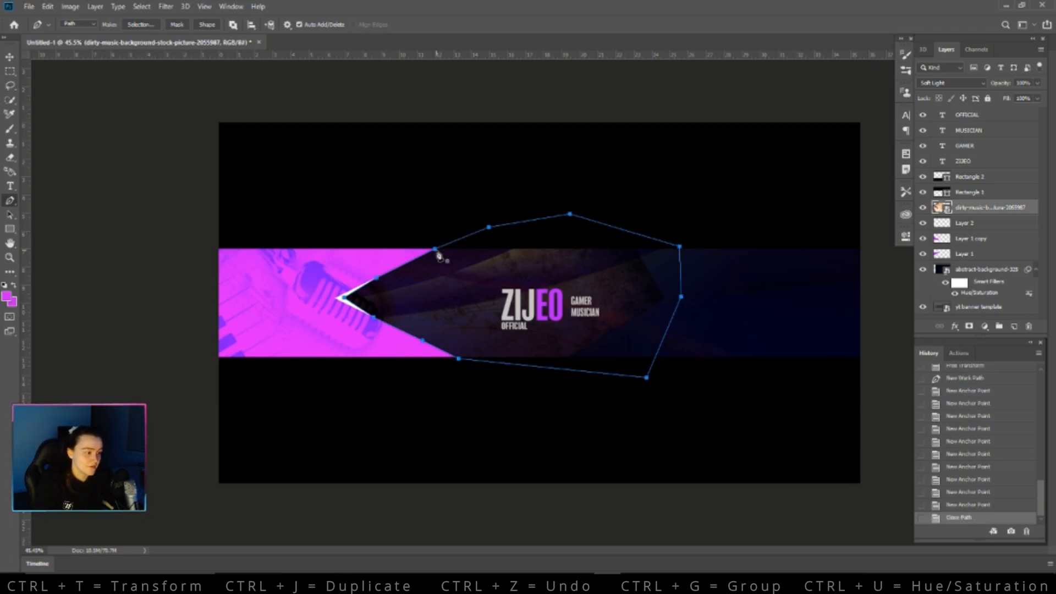
Convert the closed path into a new anti-aliased selection with a feather radius of 0 pixels.
right_click(537, 286)
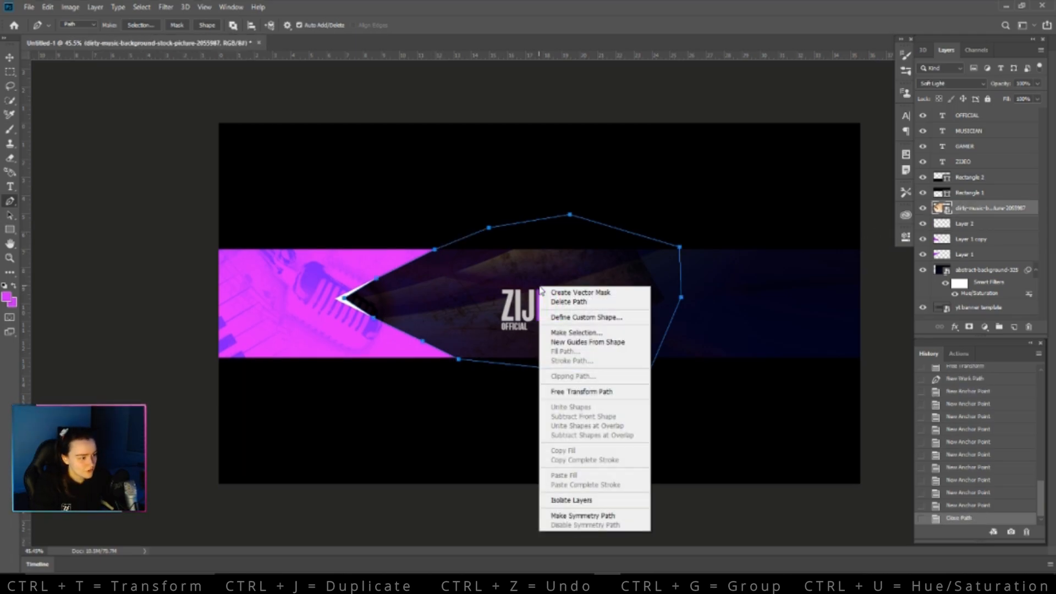
click(576, 332)
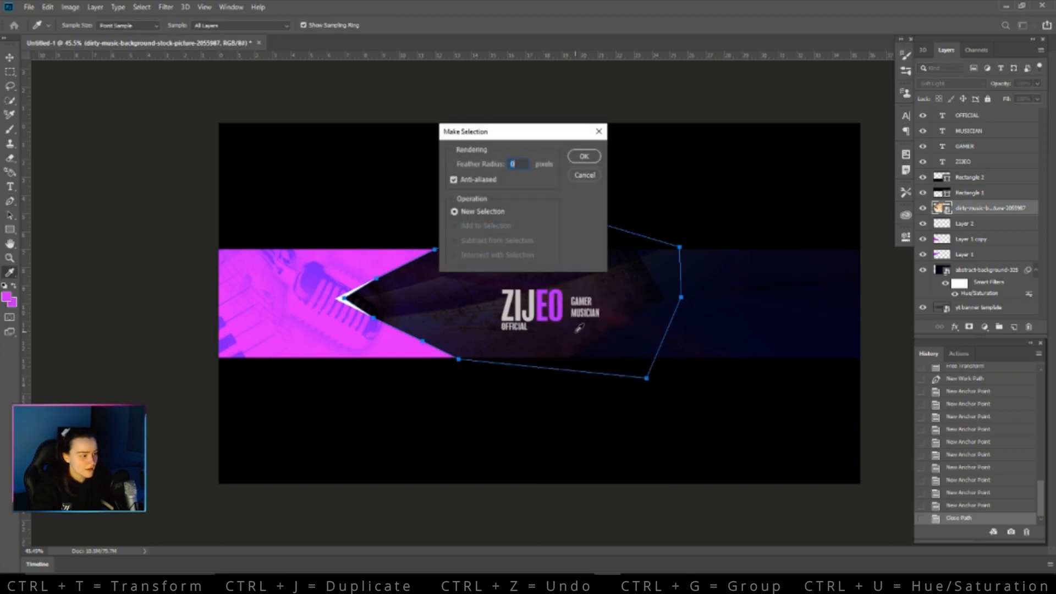
click(585, 158)
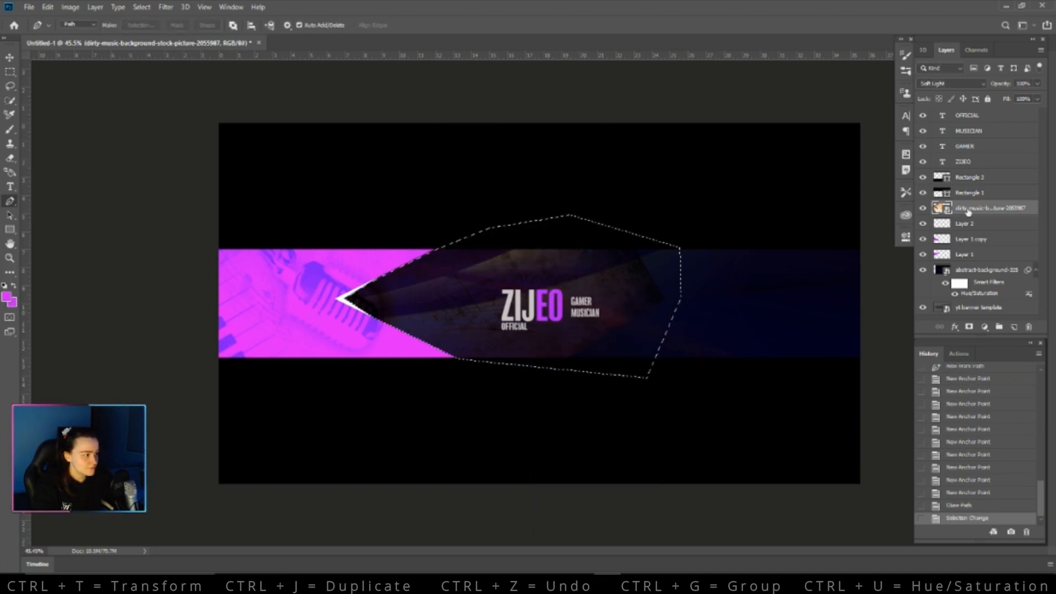
Rasterize the music picture layer and clear the selected area from it and from Layer 2.
right_click(968, 209)
click(867, 300)
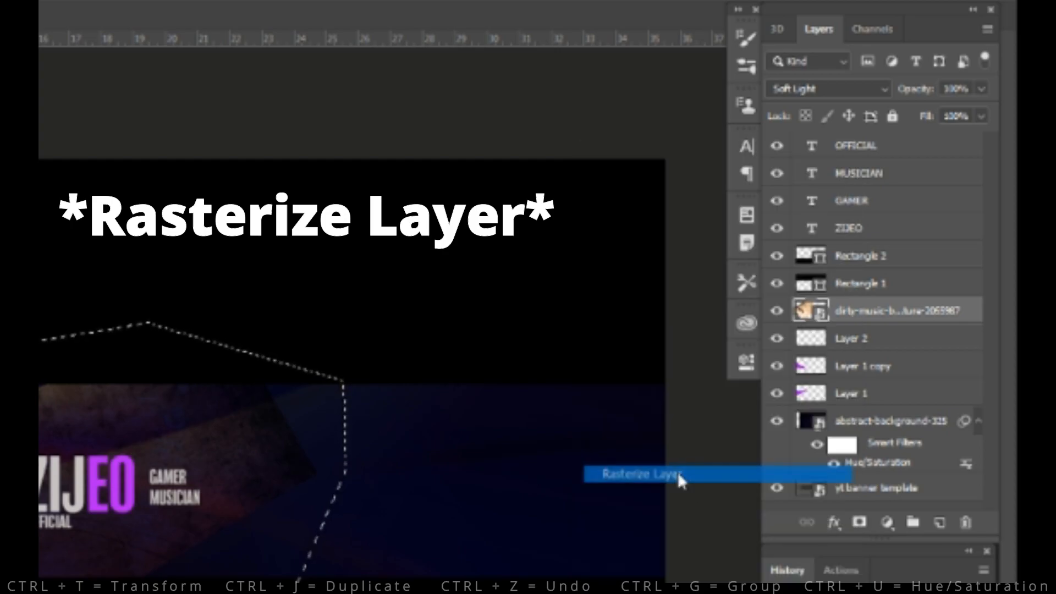
key(Delete)
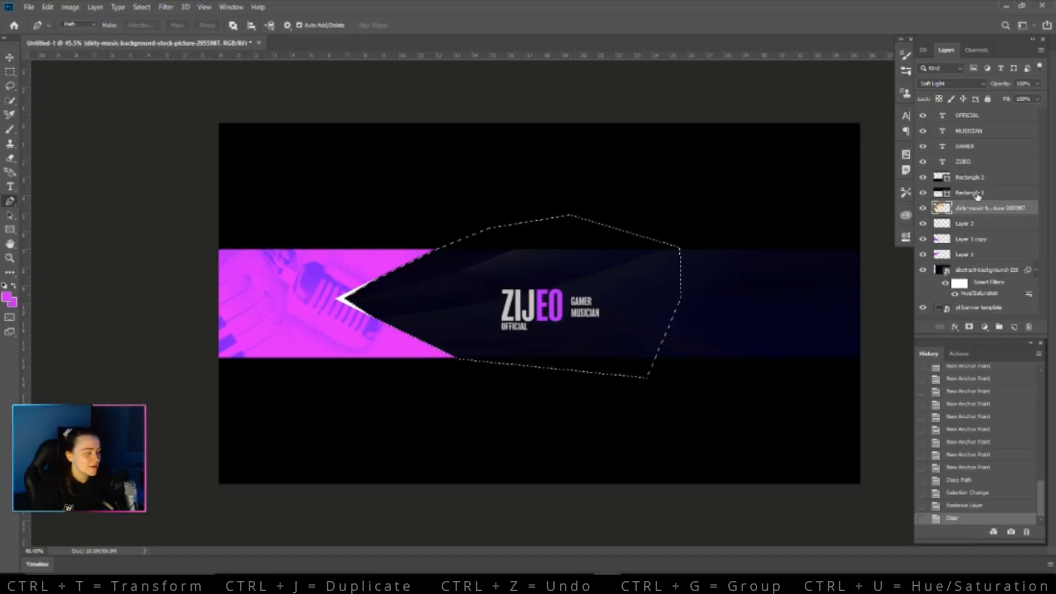
key(Delete)
click(971, 223)
key(Delete)
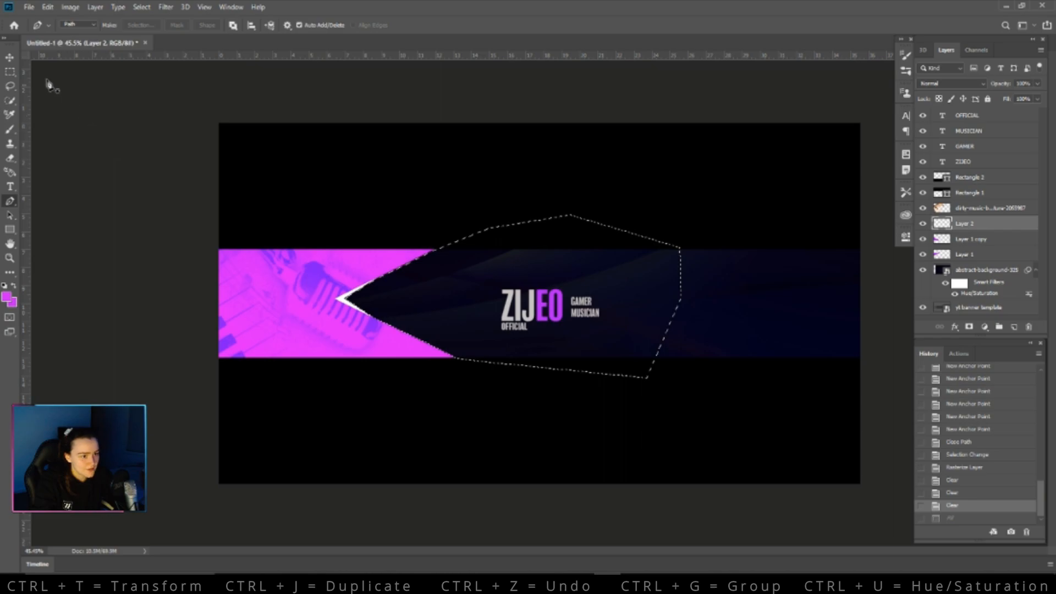
Remove the selection and lower the music picture layer's opacity to 53%.
click(13, 60)
click(526, 266)
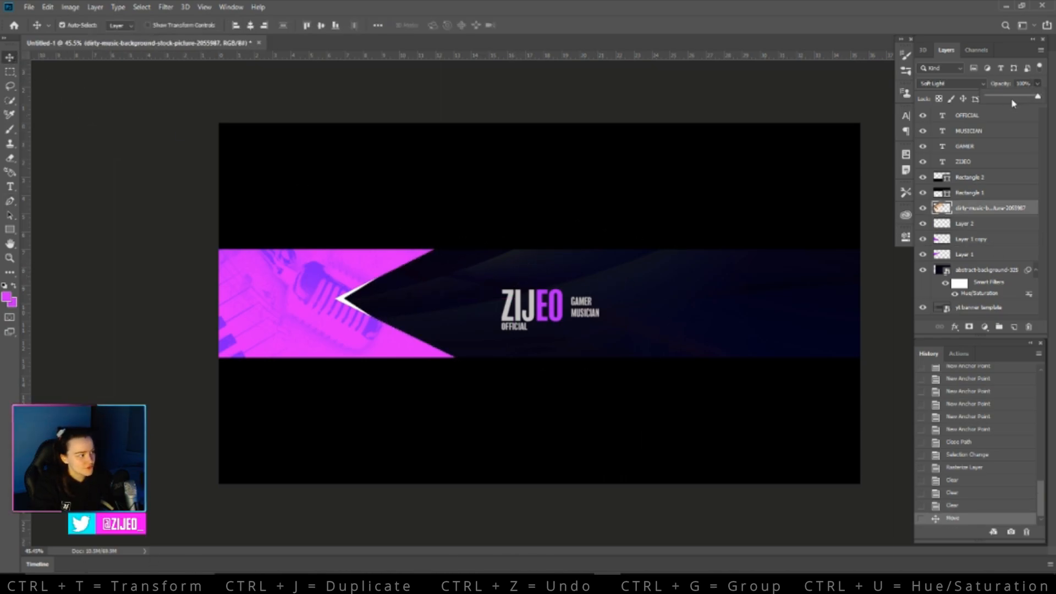
click(1012, 98)
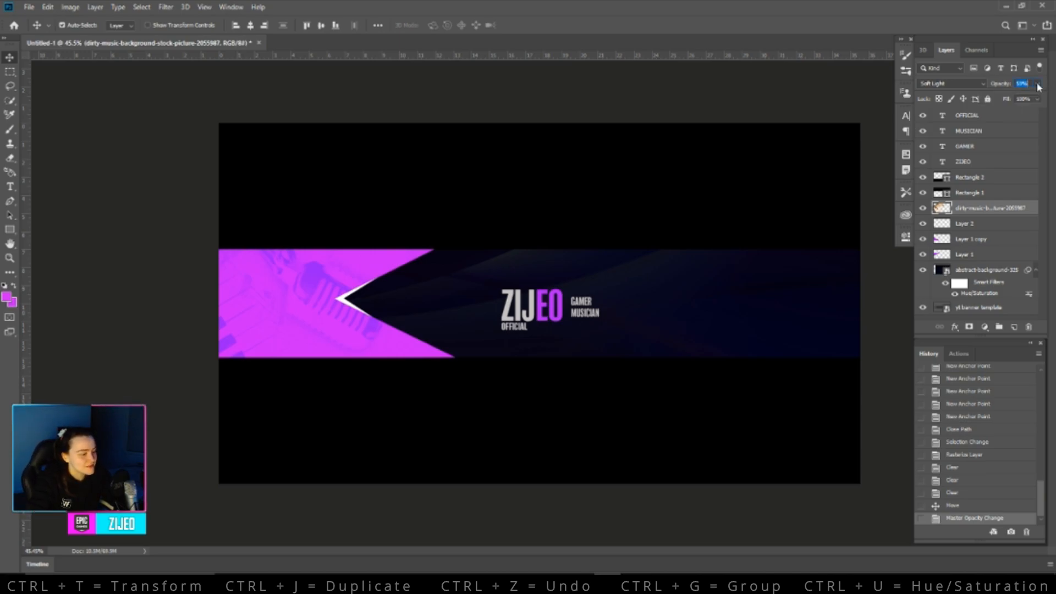
Start embedding another image and open the "graphics for PSP" folder to look for it.
click(29, 7)
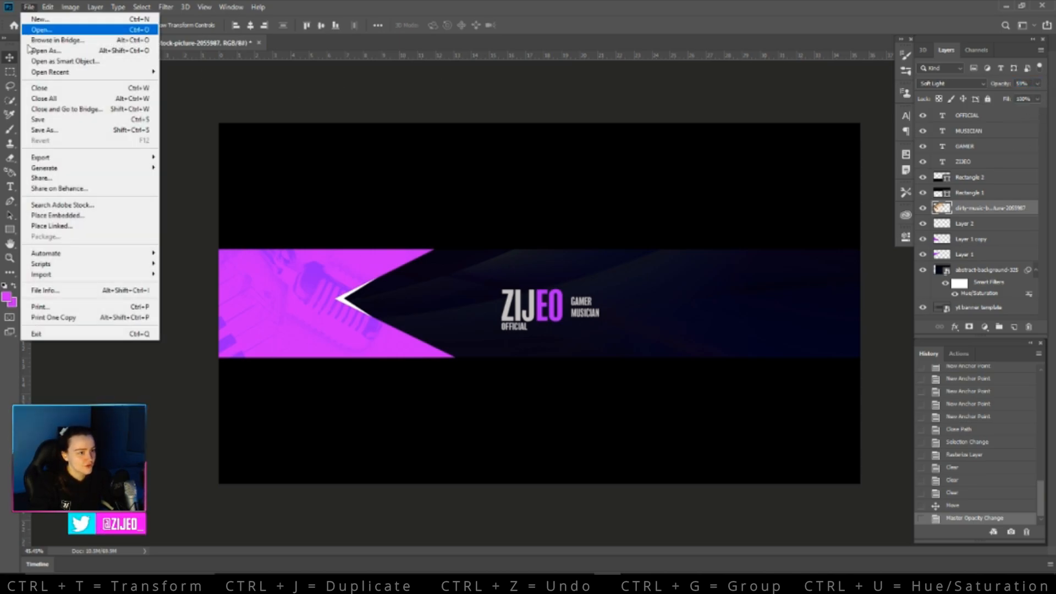
click(59, 215)
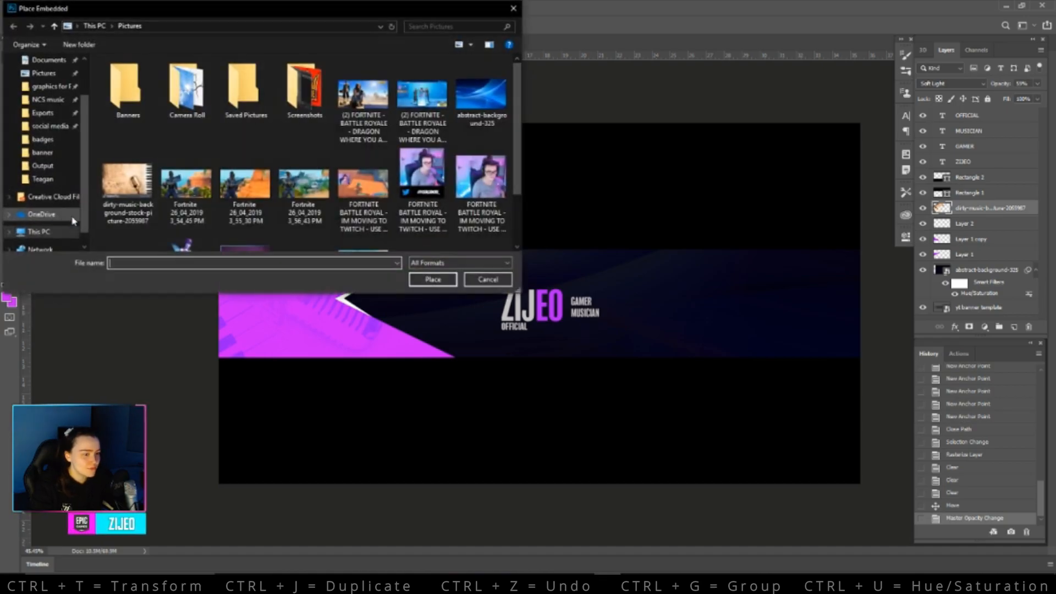
click(60, 88)
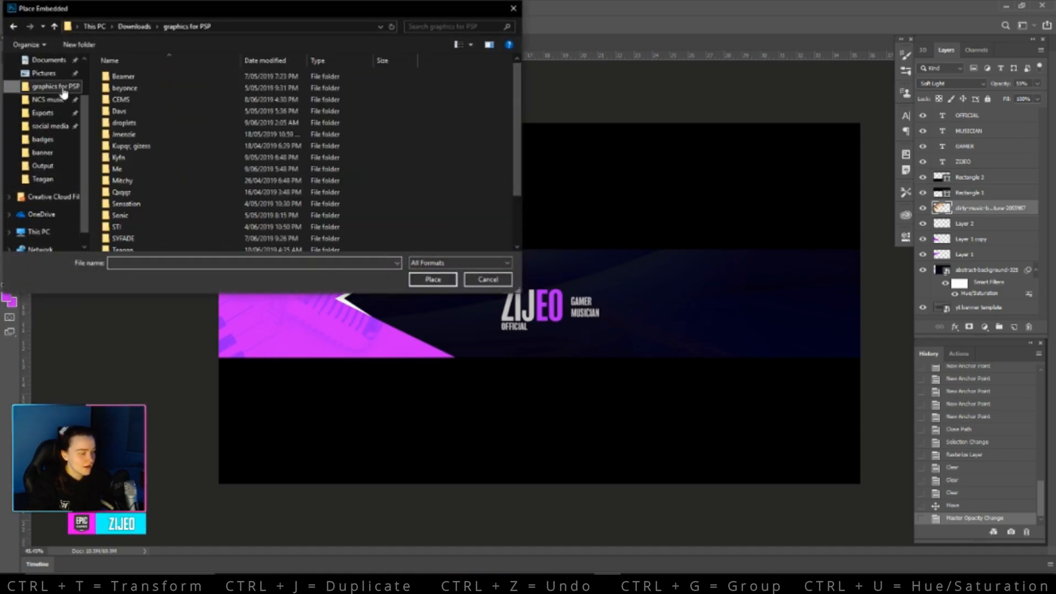